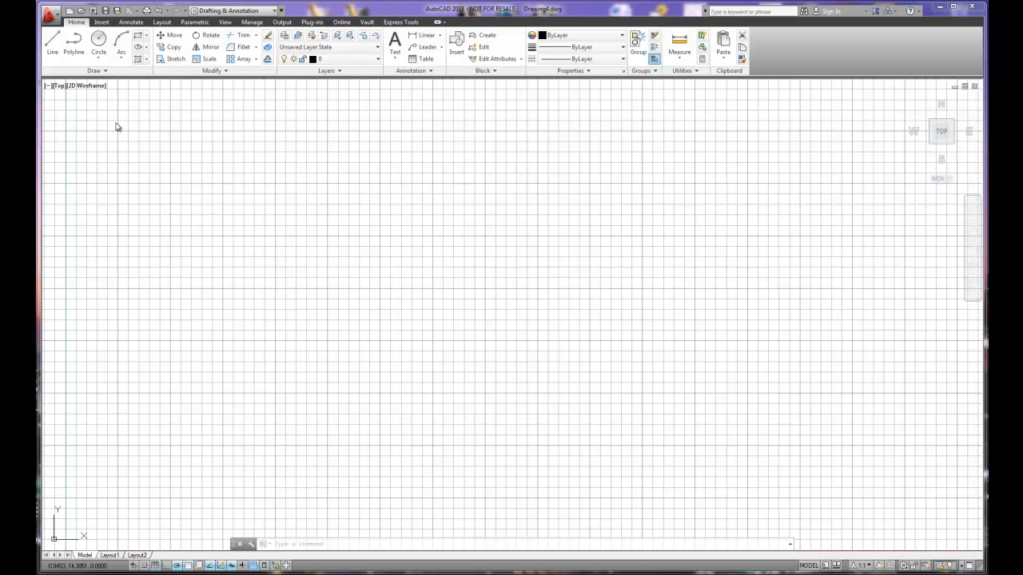
Step: Set the drawing units' length precision to three decimal places (0.000)
click(51, 15)
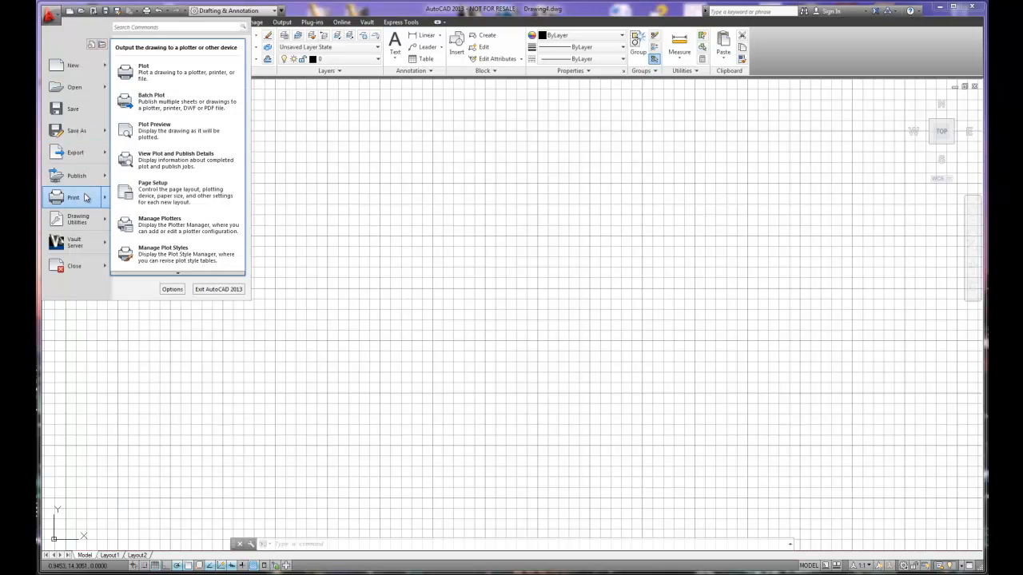
mouse_move(82, 219)
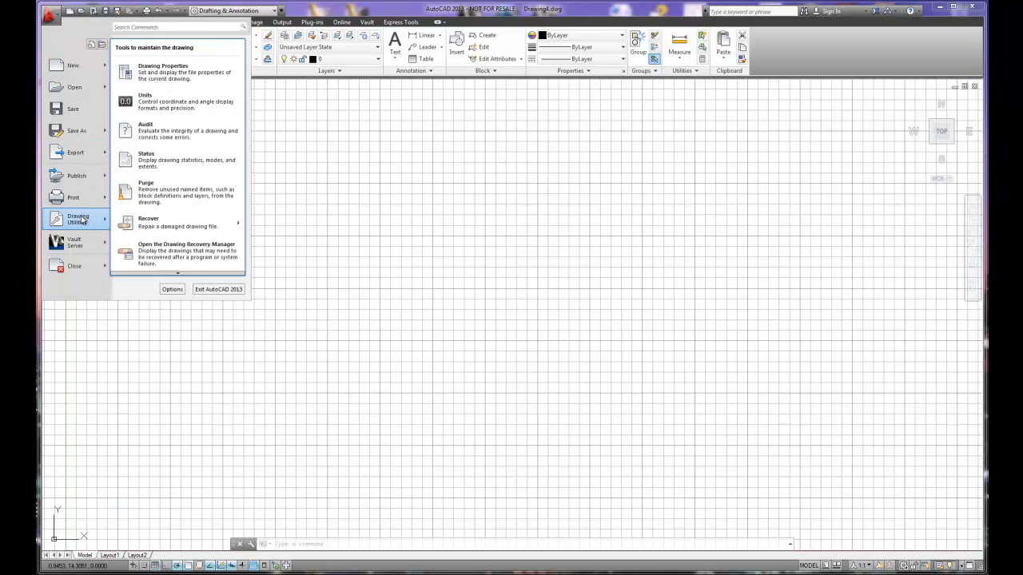
click(177, 108)
click(454, 206)
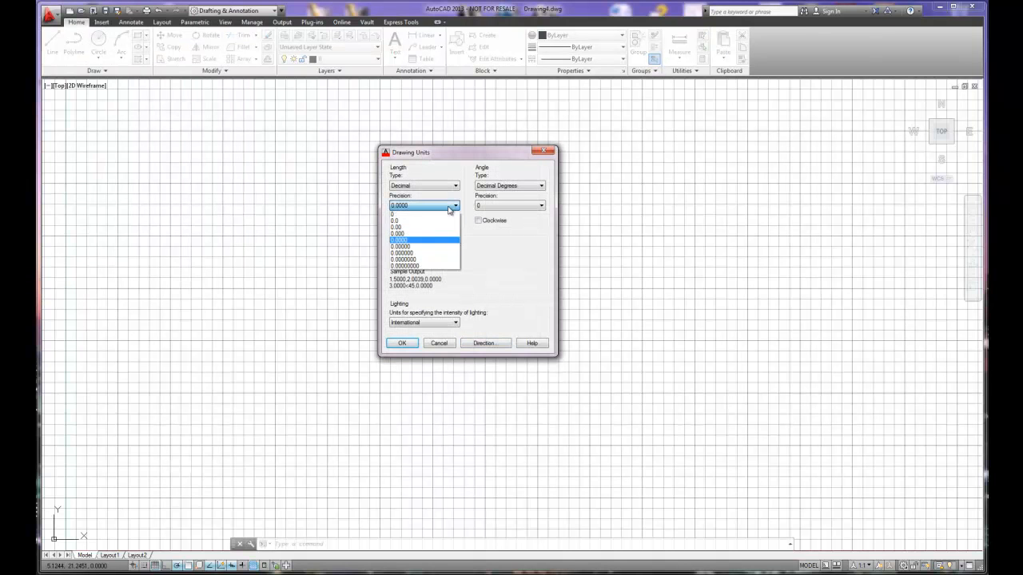
click(419, 234)
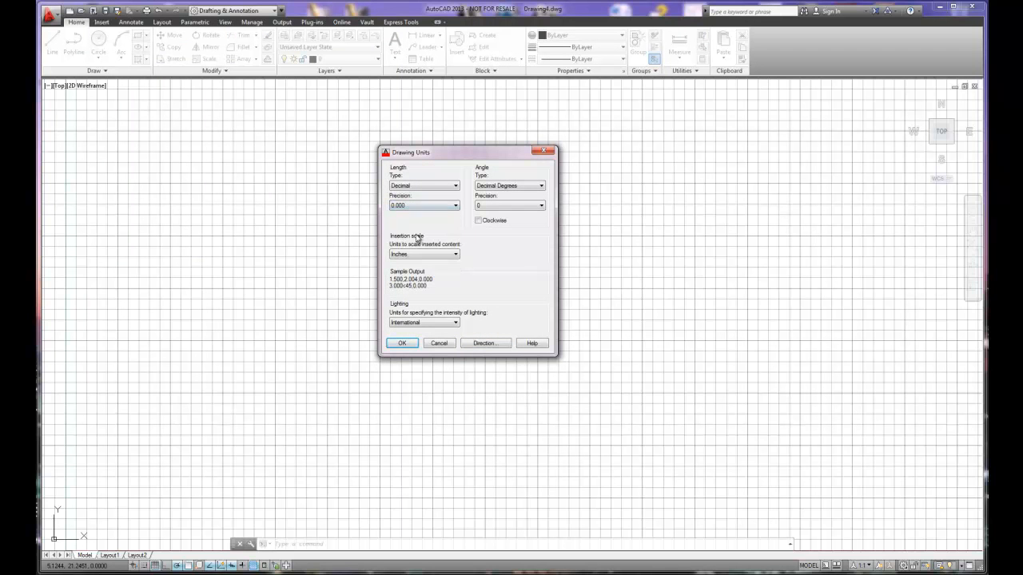
click(402, 344)
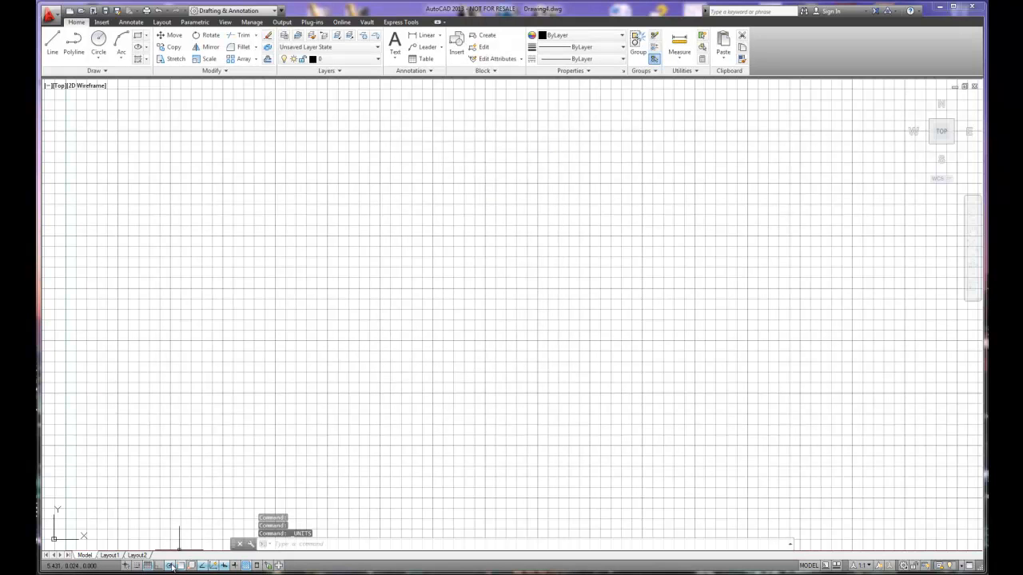
right_click(172, 565)
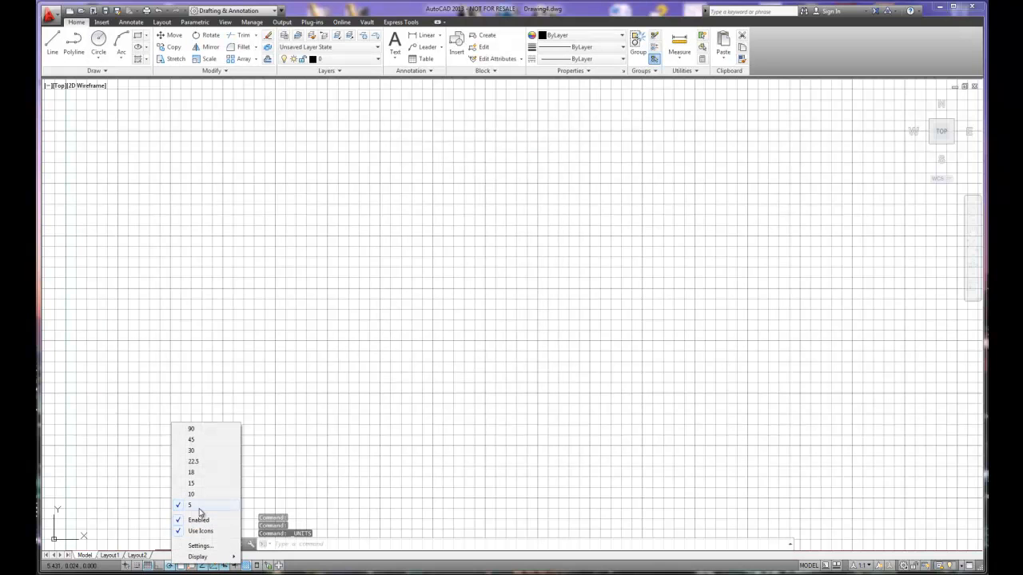
click(181, 566)
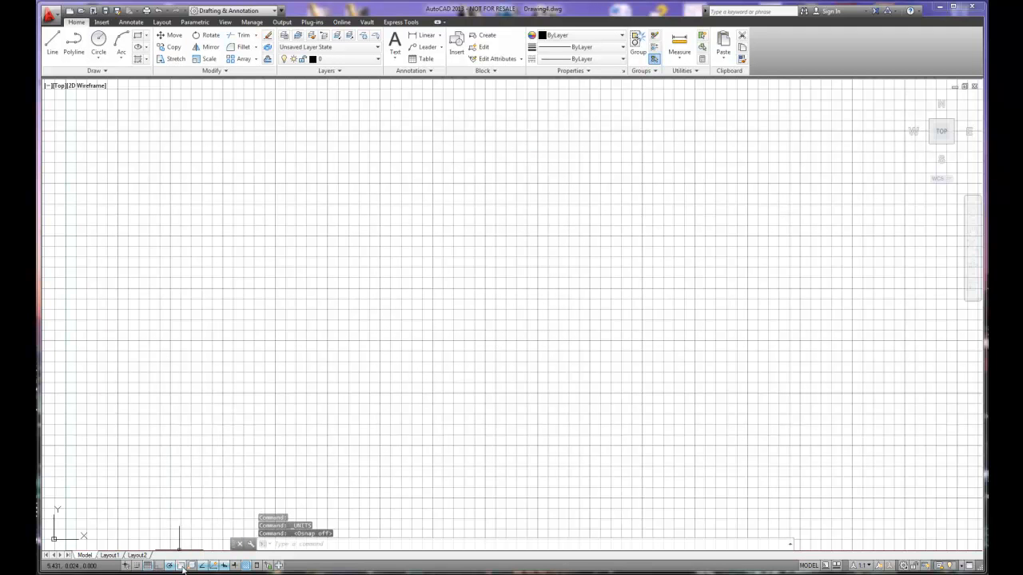
click(181, 566)
Step: Turn on 3D object snap in the drafting settings and add the Midpoint on edge mode
right_click(182, 566)
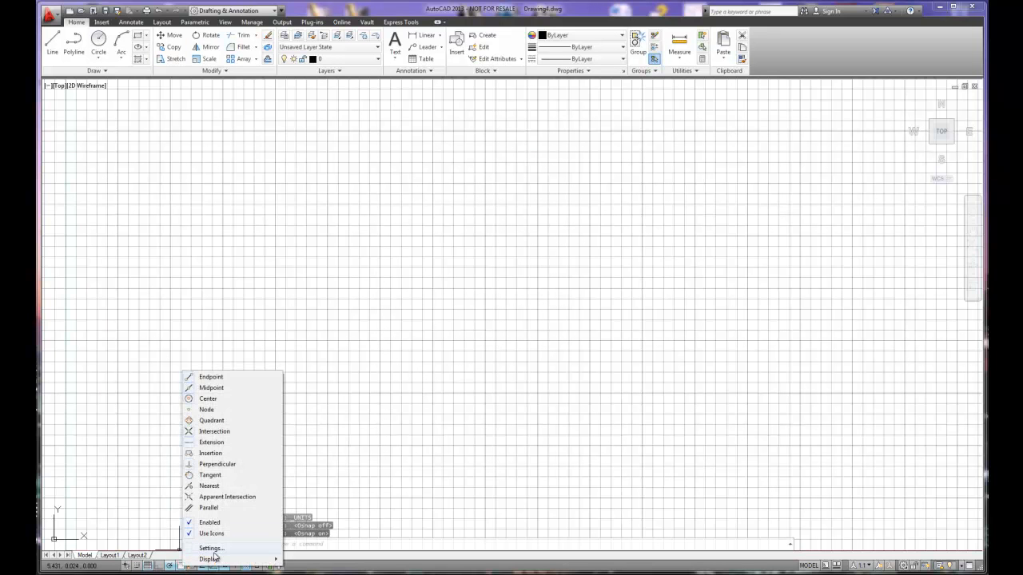
click(212, 549)
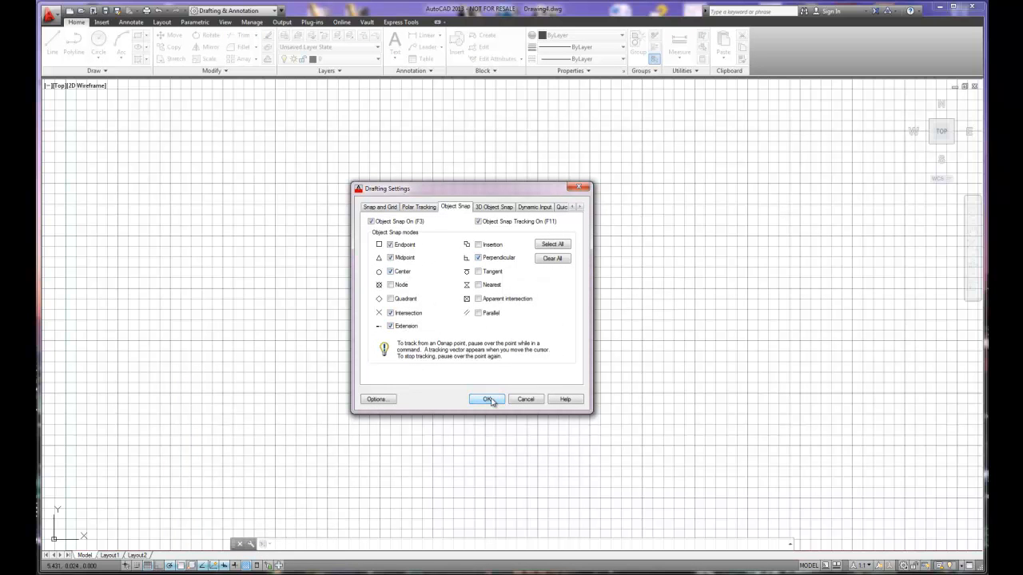
click(503, 210)
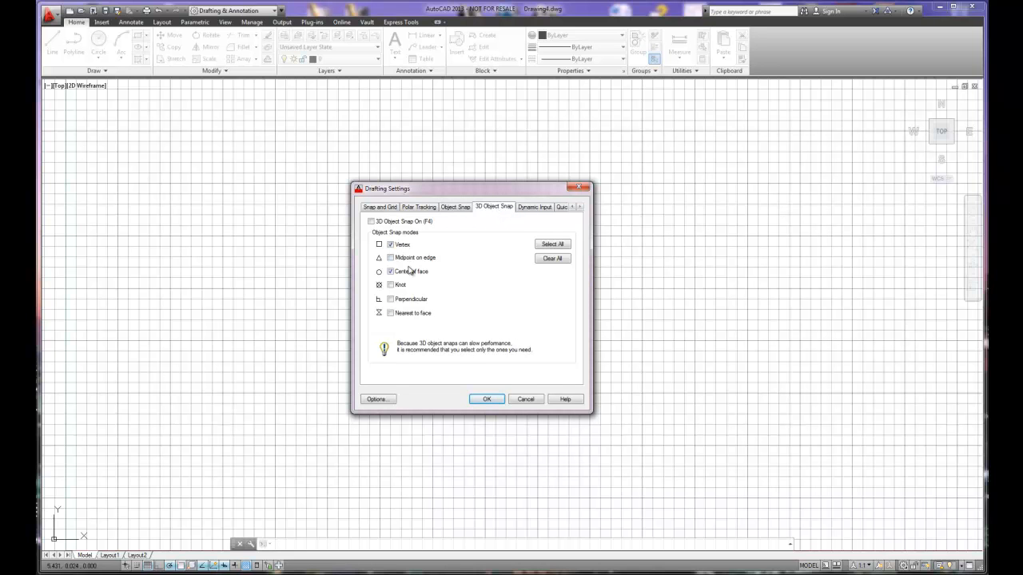
click(370, 221)
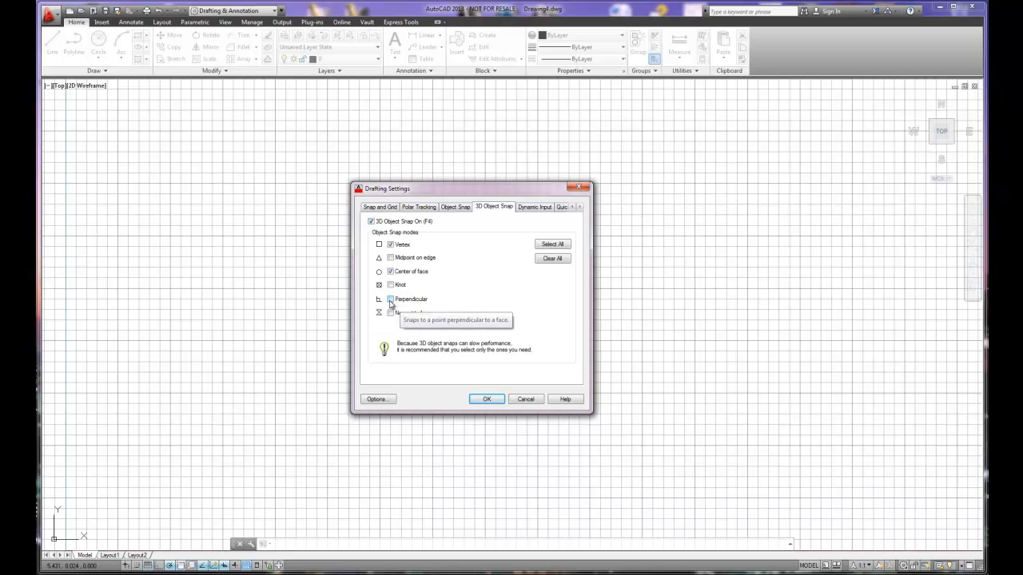
click(390, 258)
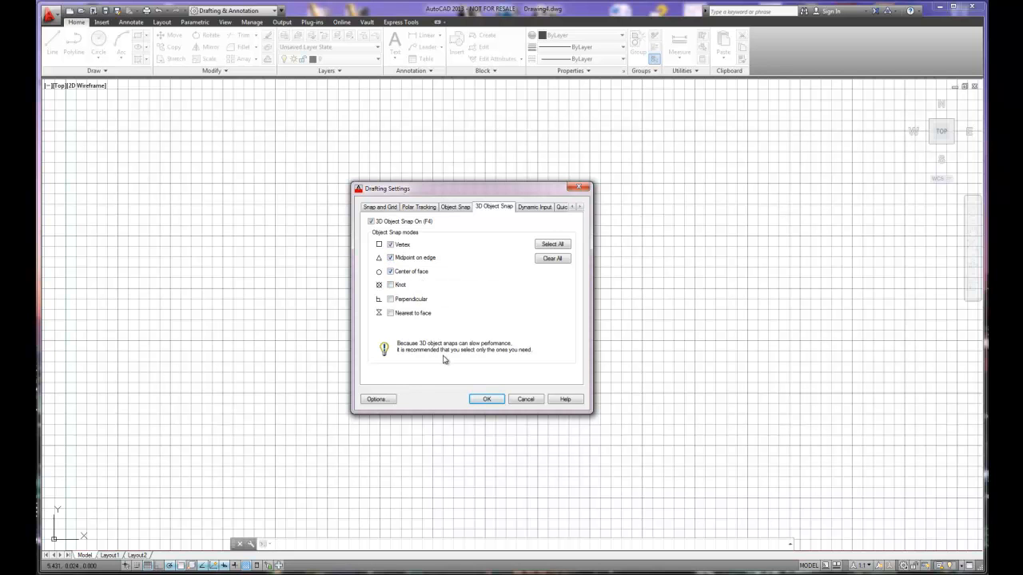
click(488, 402)
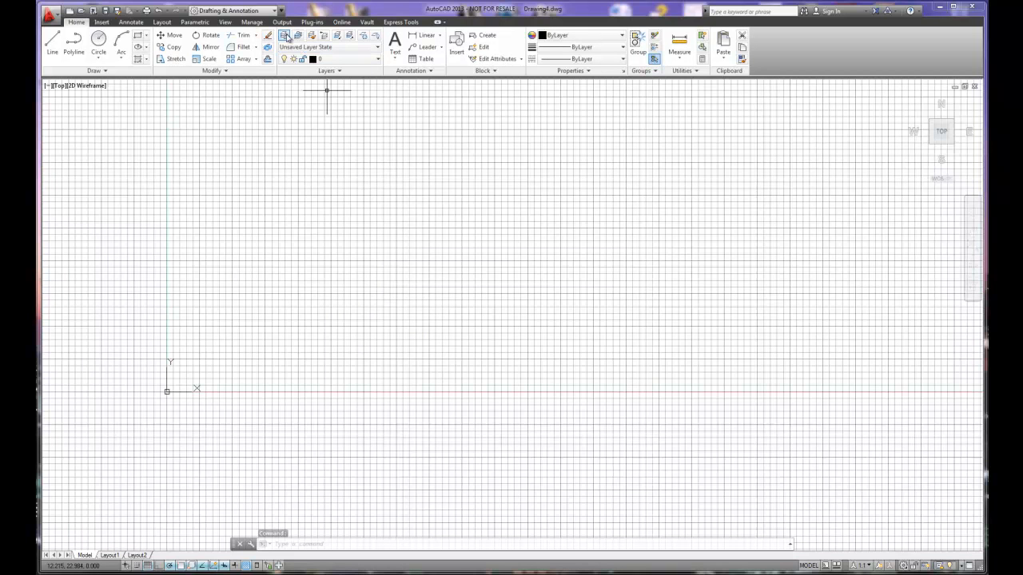
Step: Create a new layer named object
click(284, 36)
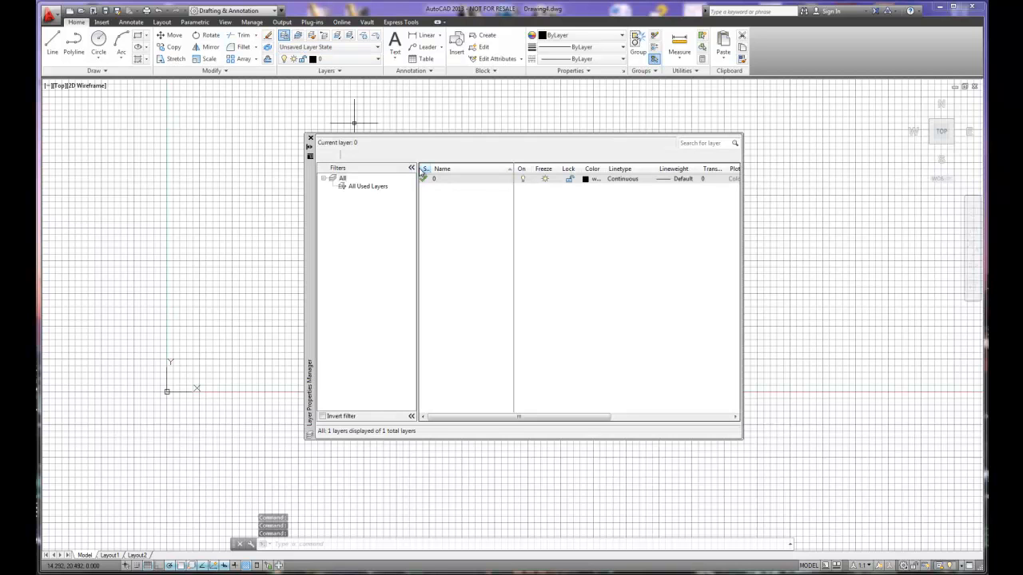
right_click(438, 204)
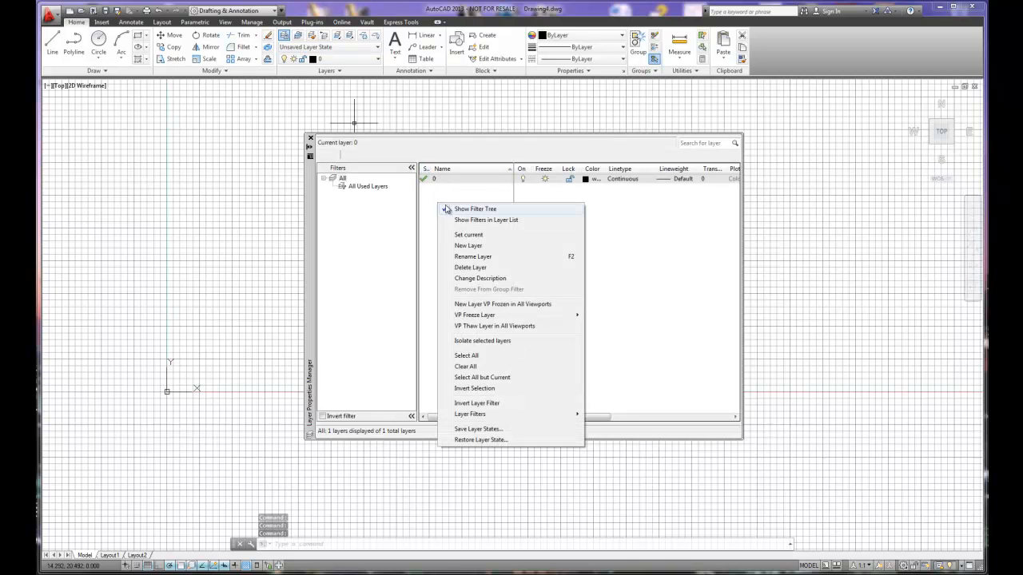
click(468, 245)
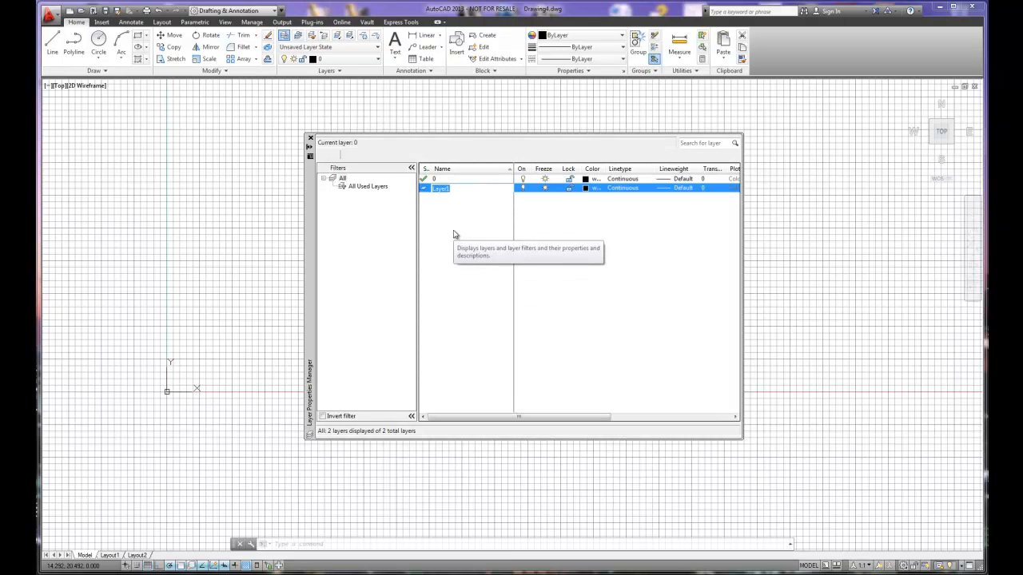
text(object)
key(Return)
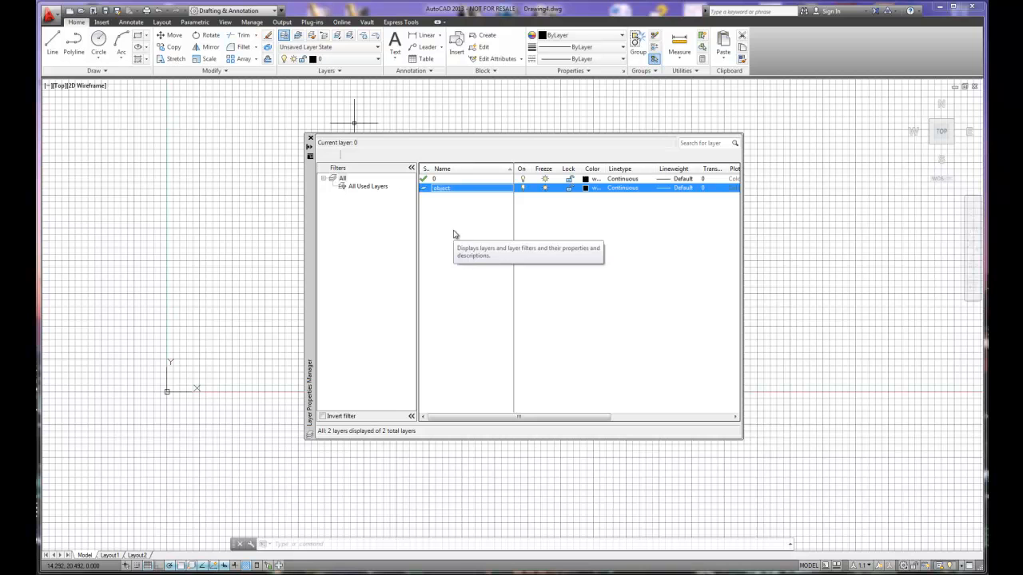
Step: Give the object layer colour 42 and a 0.50 mm lineweight, and close the layer manager
click(588, 190)
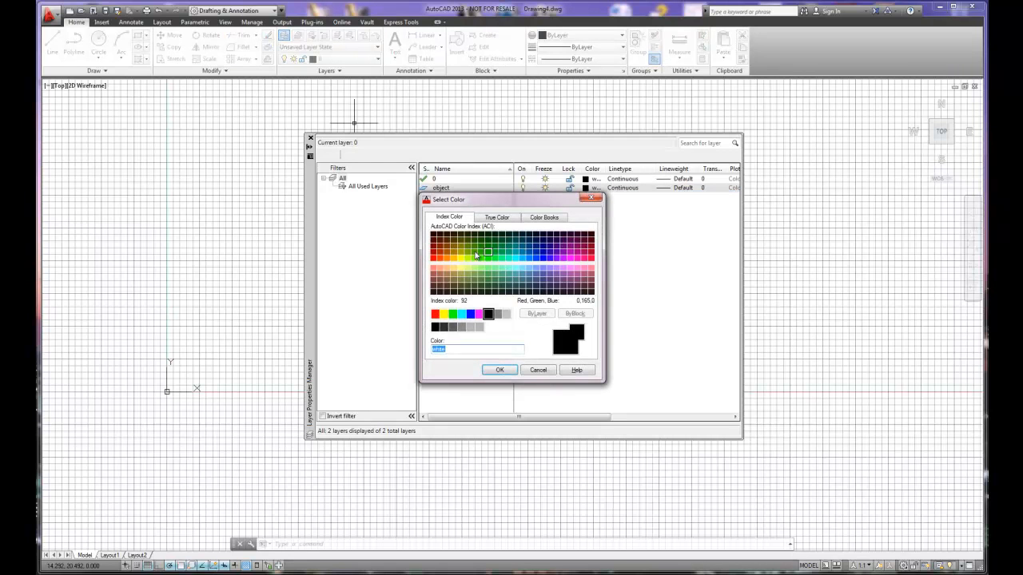
click(454, 254)
click(500, 370)
click(681, 189)
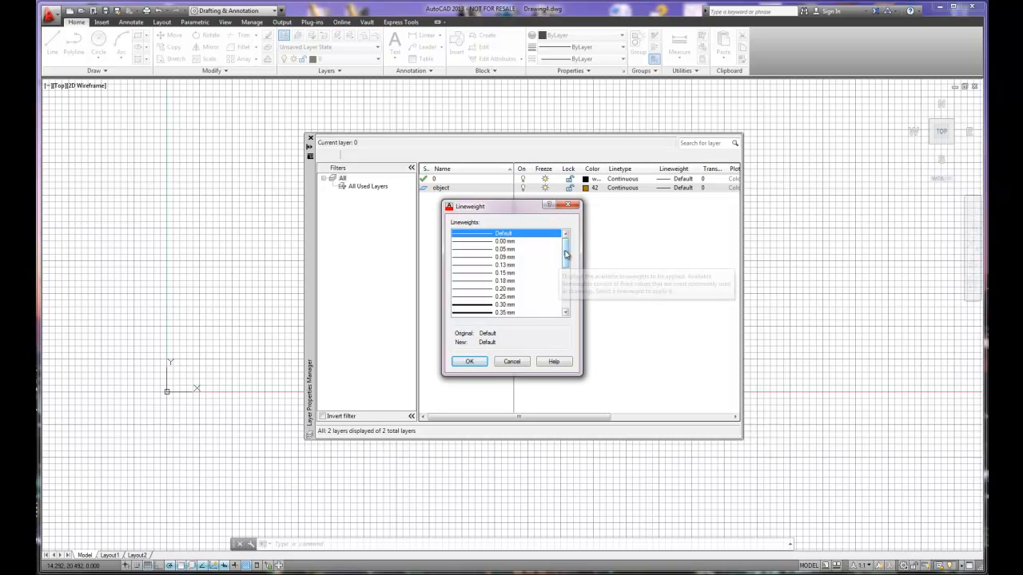
scroll(562, 265, down, 3)
click(503, 266)
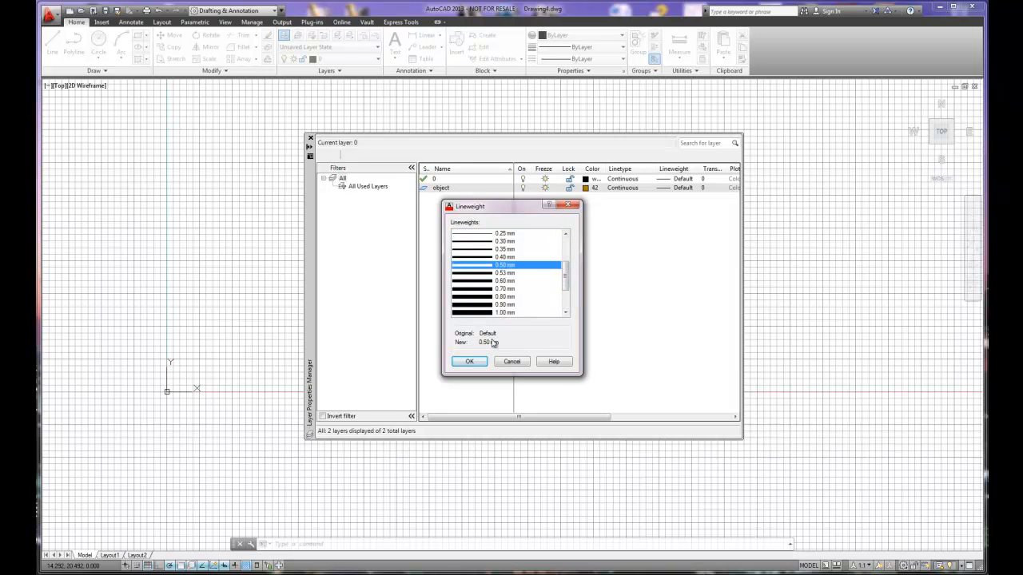
click(469, 361)
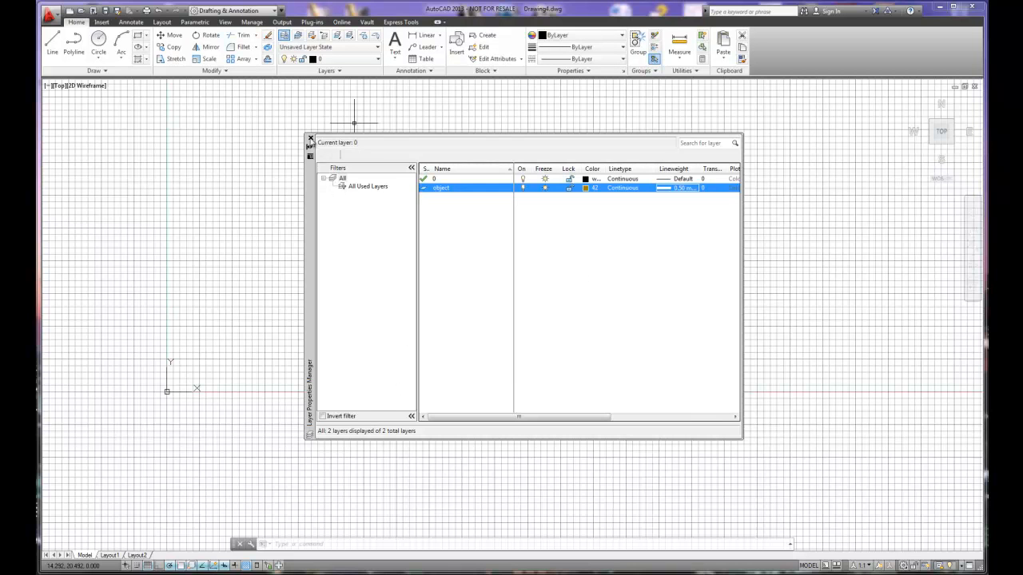
click(310, 137)
Step: Make the object layer current and turn off the grid display
click(333, 64)
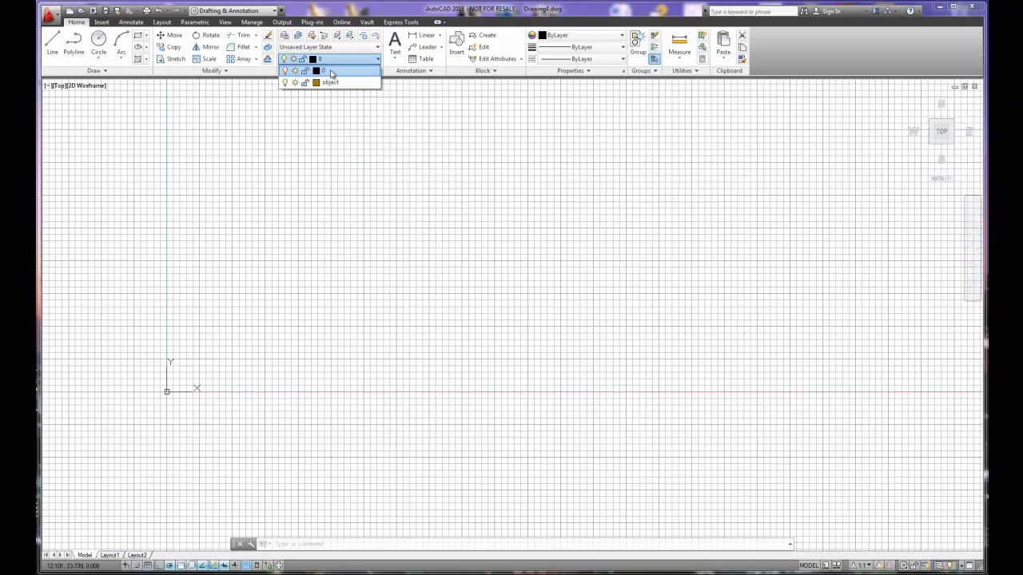
click(328, 83)
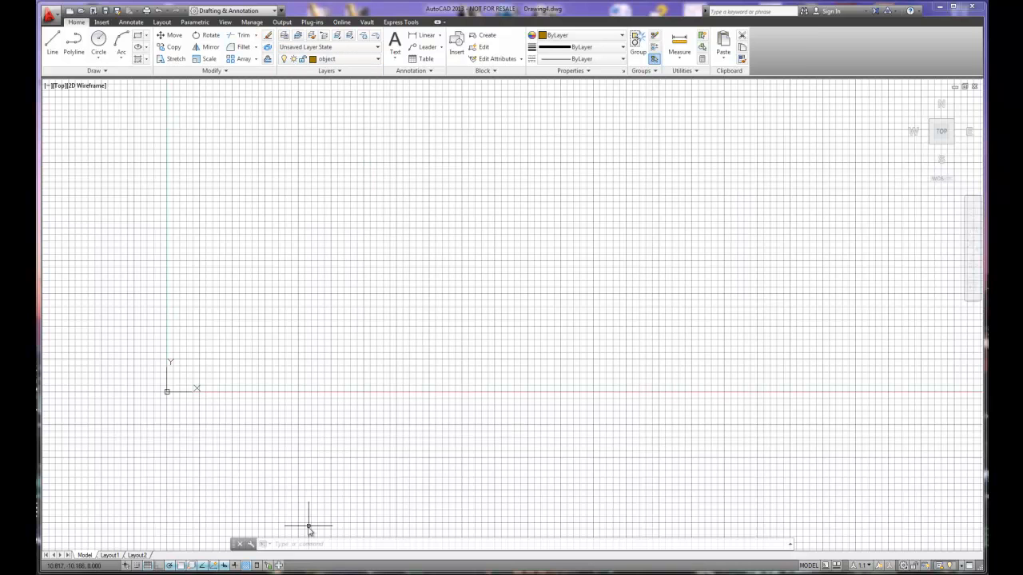
click(149, 565)
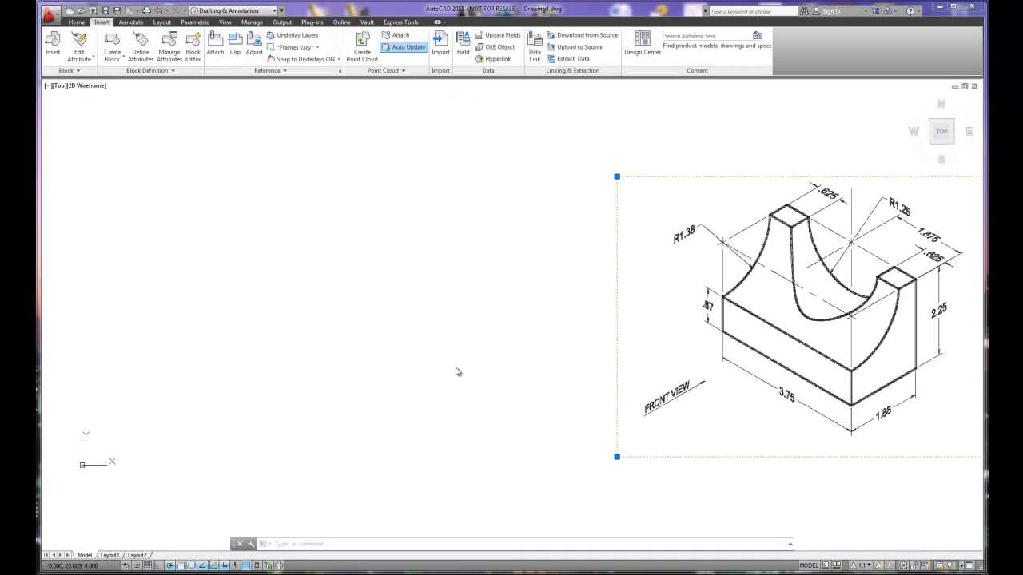
Step: Draw connected lines beside the reference image: a base about 12.3 long, a right edge about 17 high, and a short top edge going left
key(Escape)
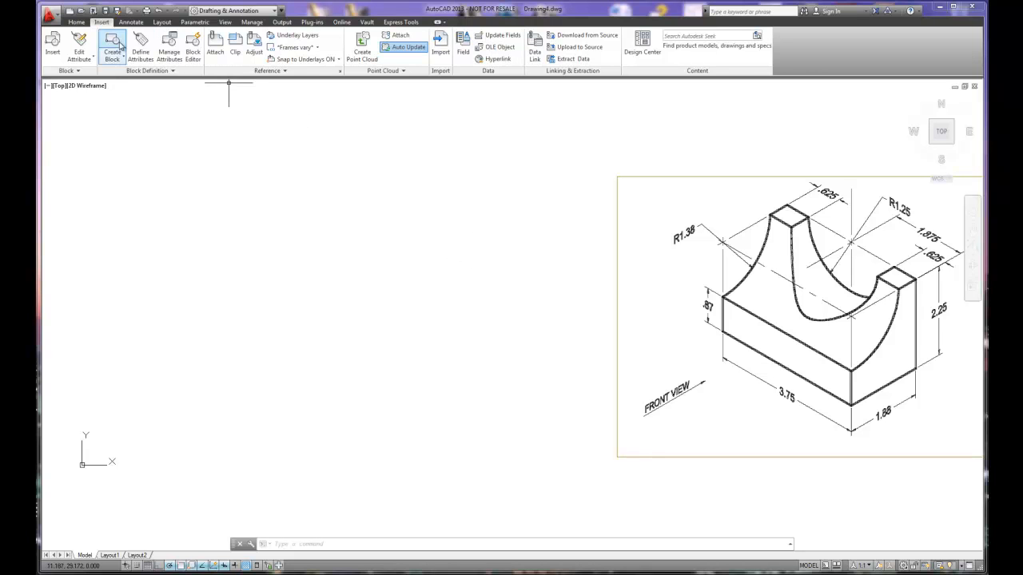
click(76, 22)
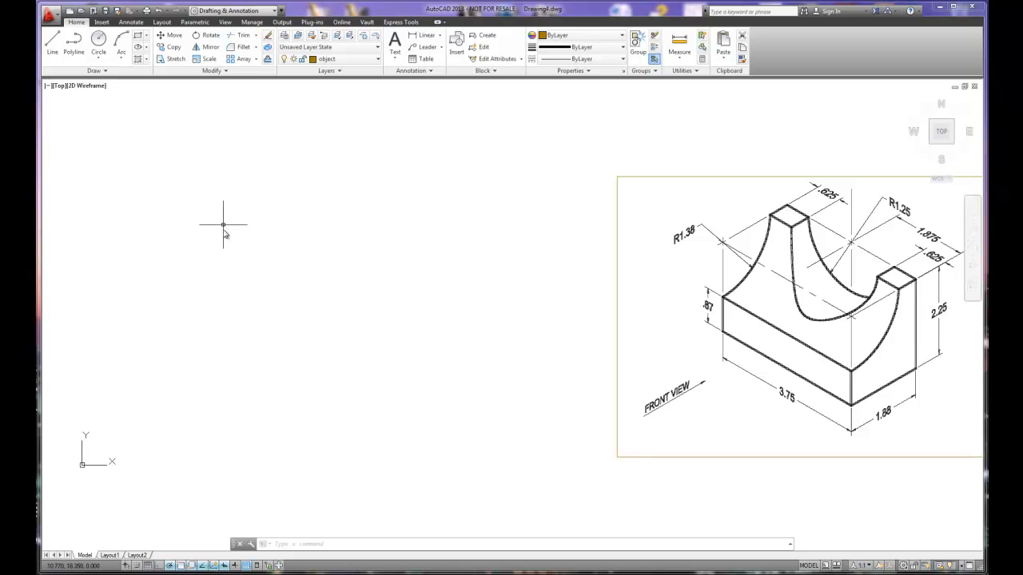
click(51, 43)
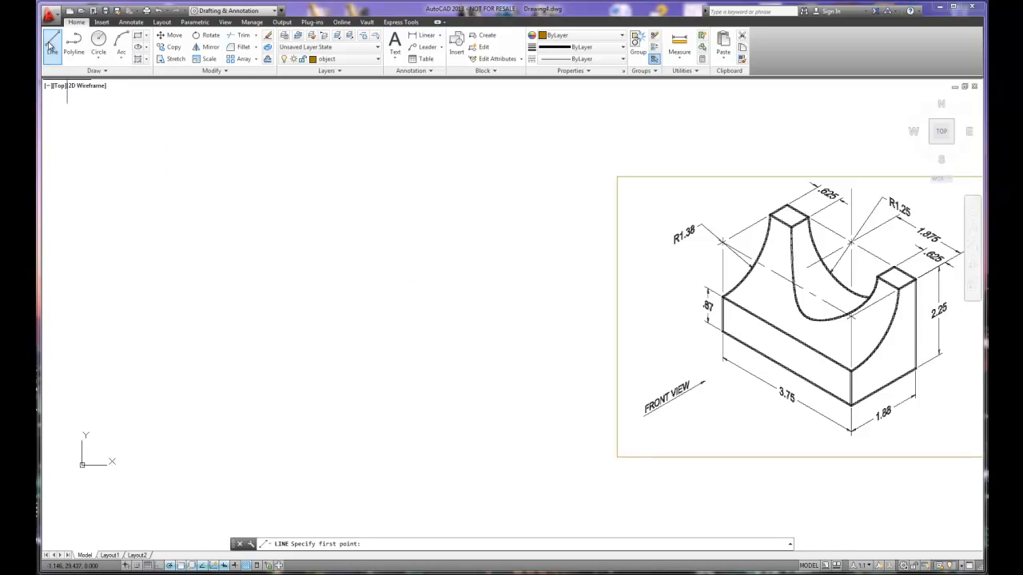
click(184, 413)
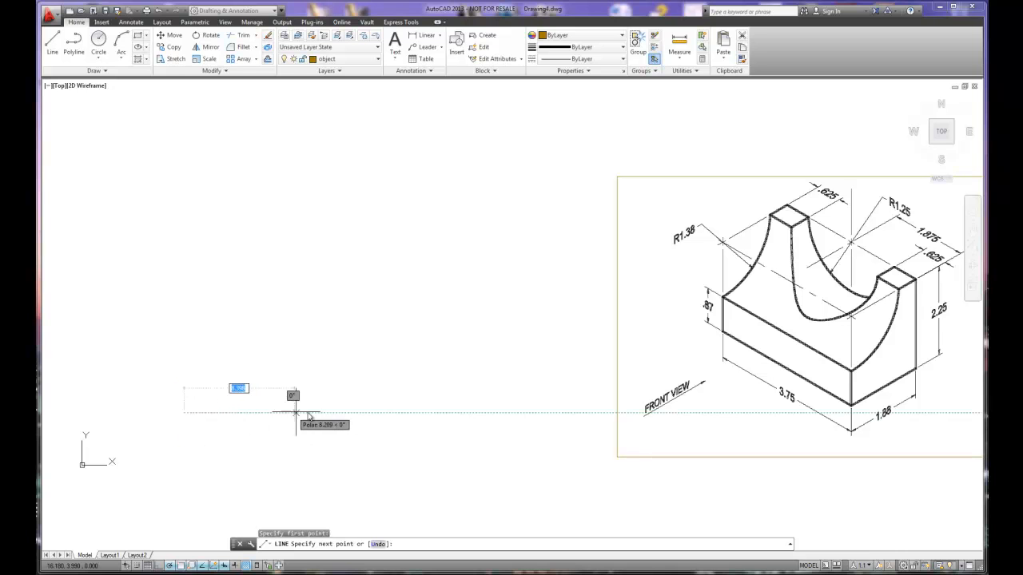
click(345, 413)
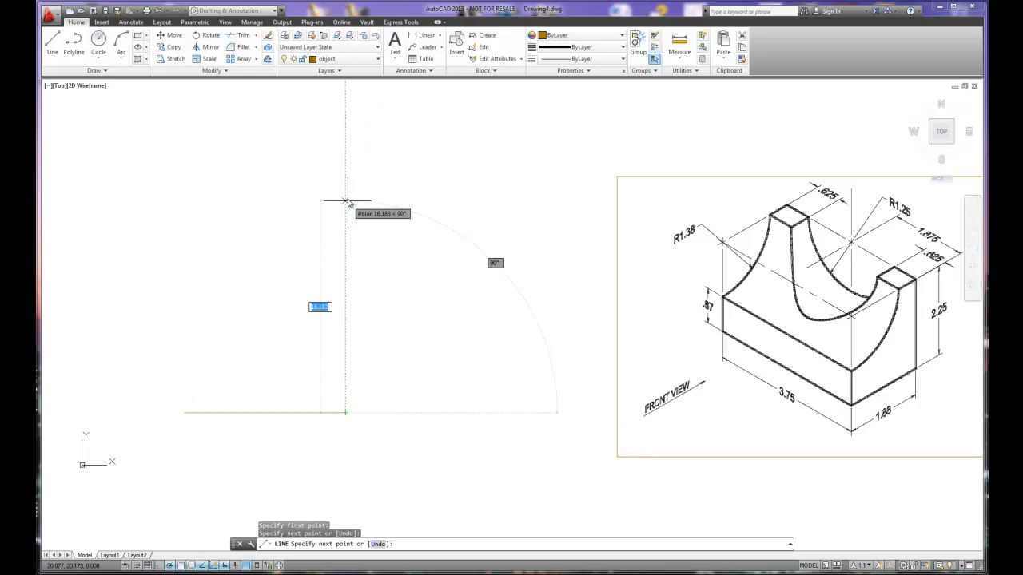
click(346, 190)
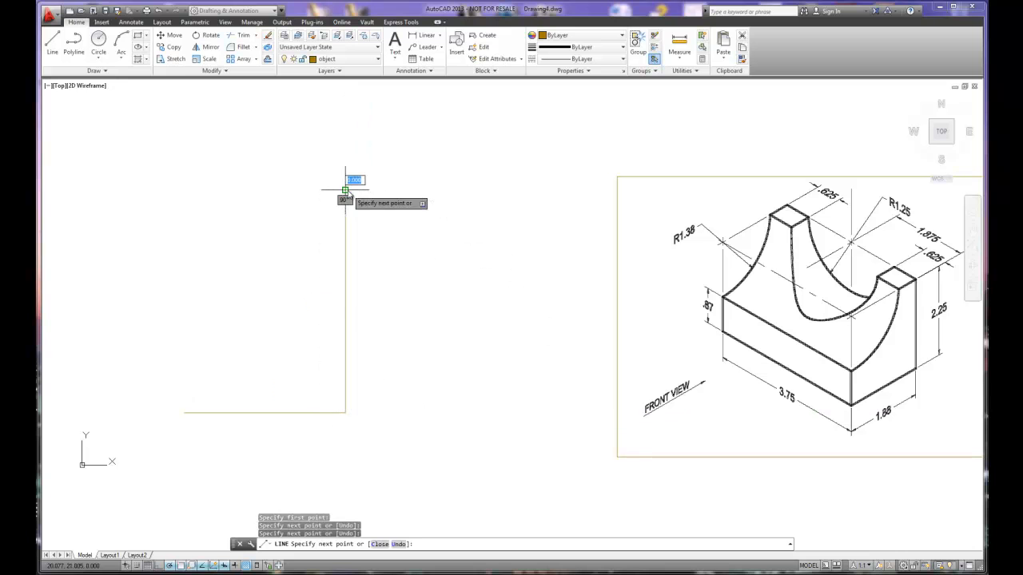
click(293, 190)
right_click(293, 192)
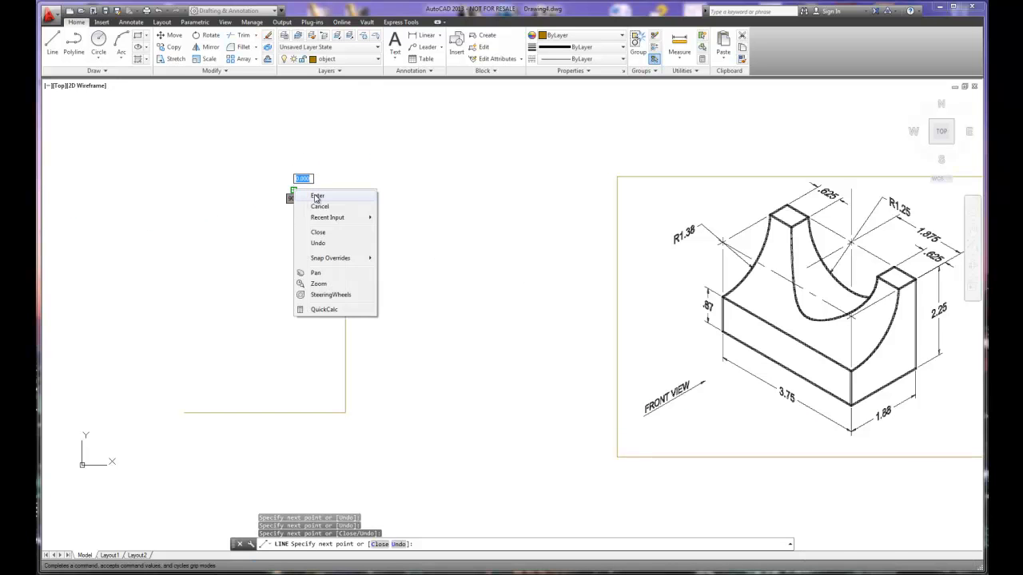
click(316, 200)
Step: Draw a vertical line about 3.7 long upward from the left end of the base line
right_click(184, 425)
click(218, 225)
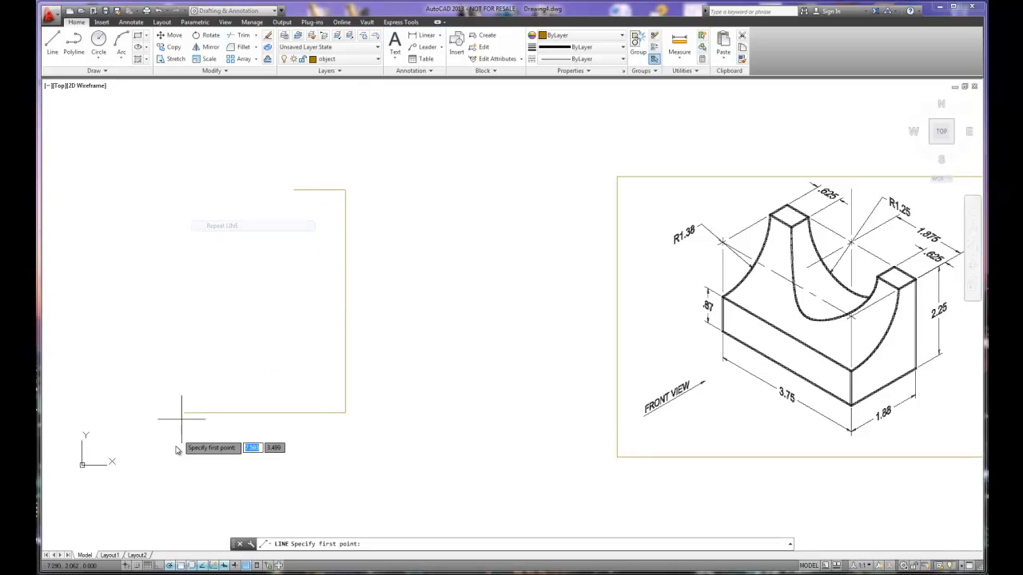
click(183, 414)
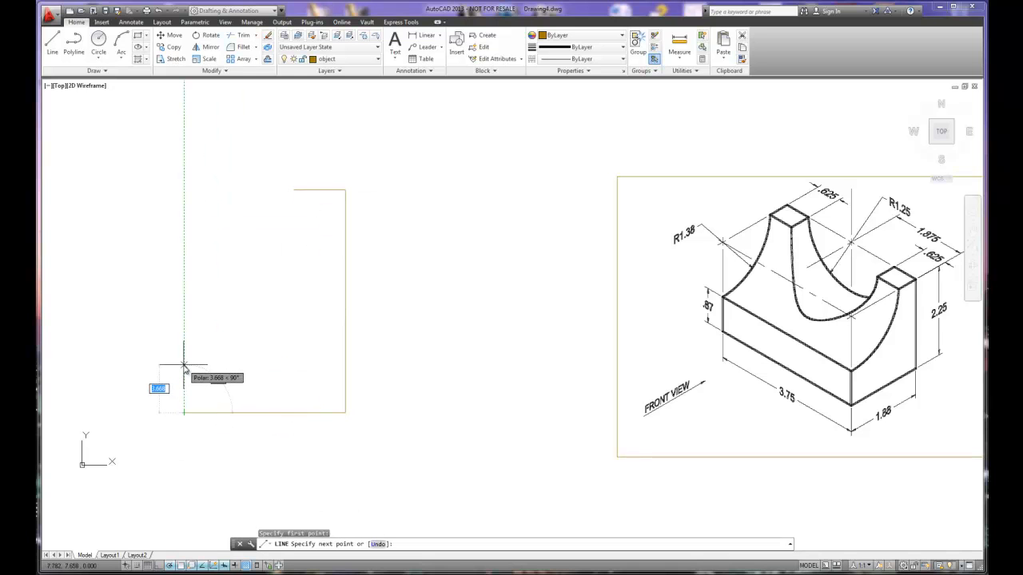
click(184, 365)
right_click(184, 365)
click(202, 374)
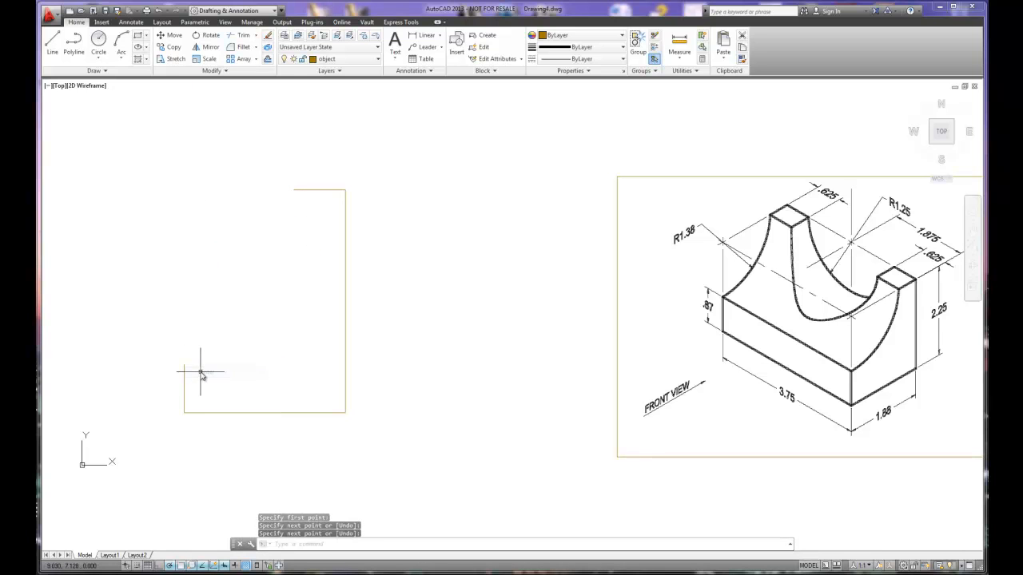
Step: Draw a three-point concave arc from the upper end of the short left edge to the free end of the top edge
click(121, 42)
click(184, 366)
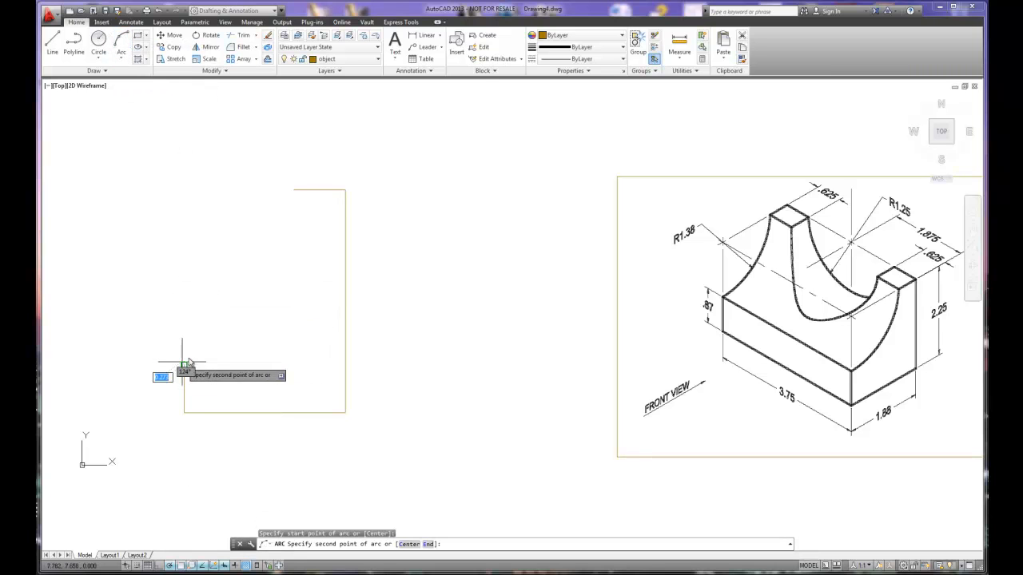
click(274, 291)
click(294, 192)
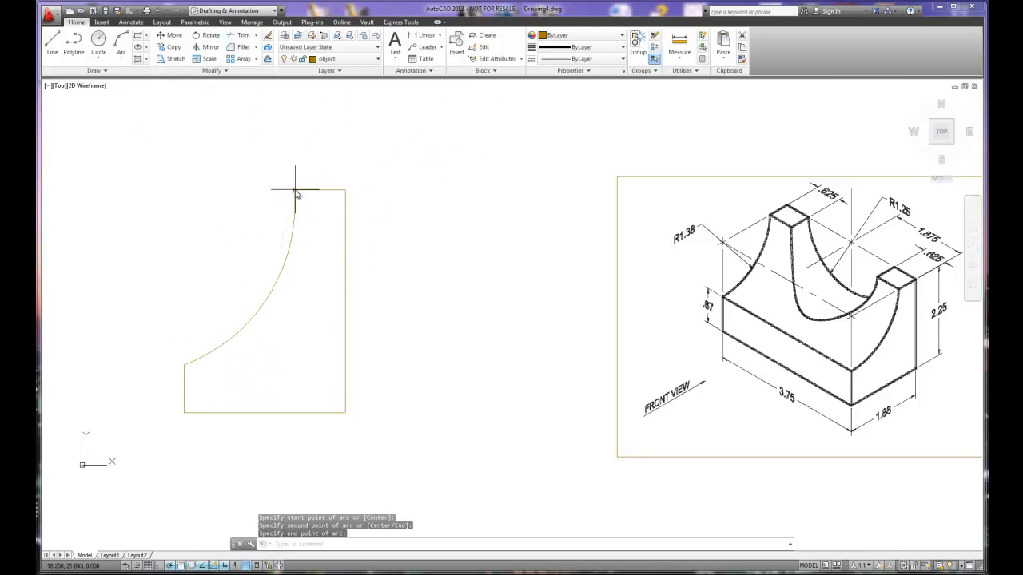
Step: Apply automatic geometric constraints to all five objects of the profile
click(201, 22)
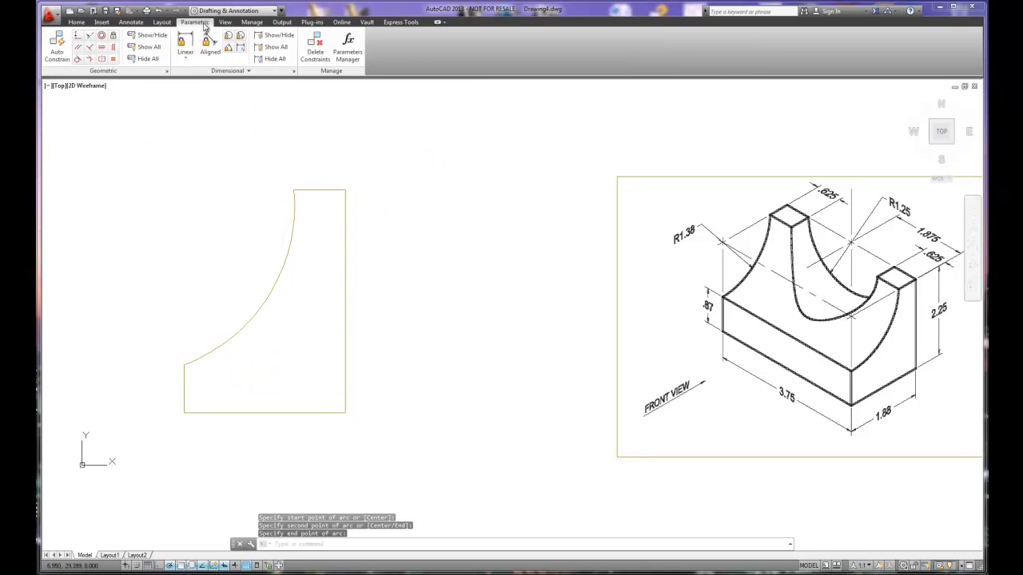
click(53, 45)
click(434, 148)
click(151, 467)
right_click(158, 440)
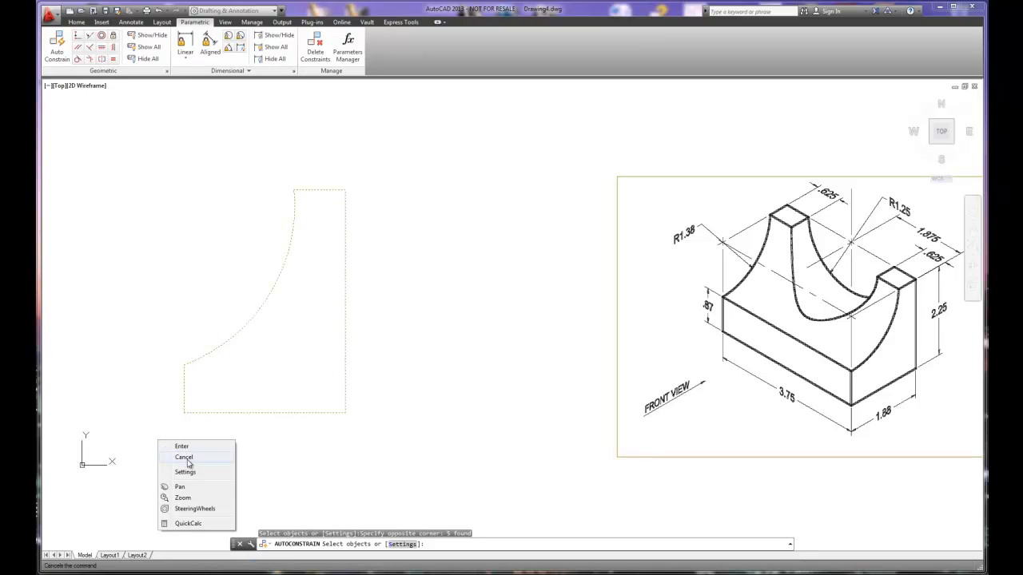
click(182, 446)
click(184, 46)
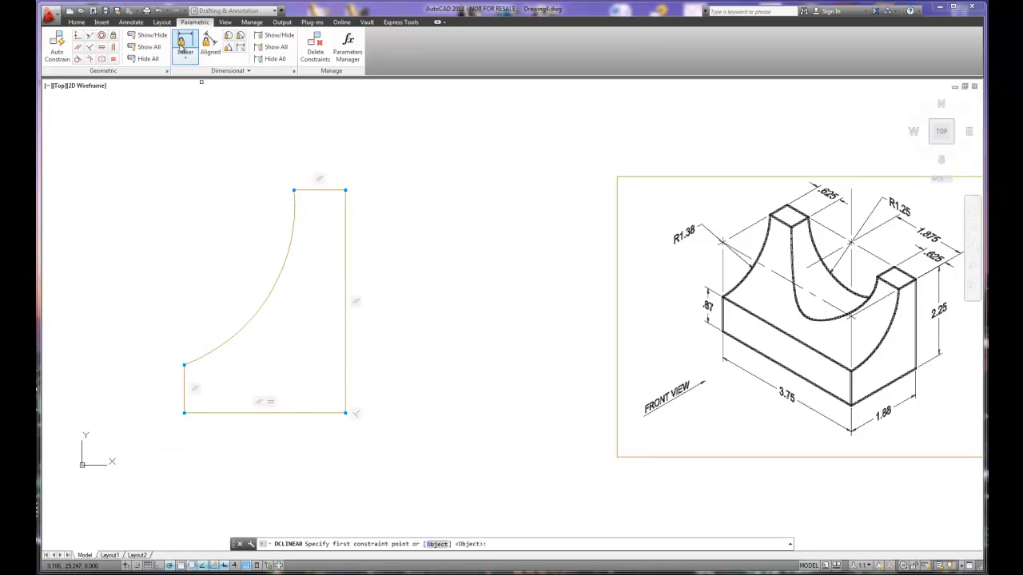
click(276, 415)
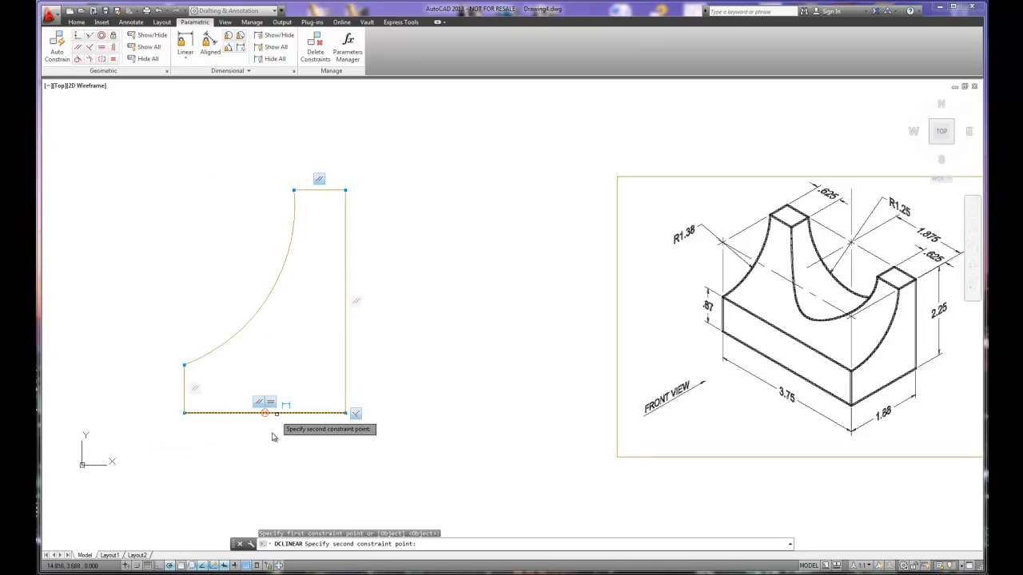
click(185, 413)
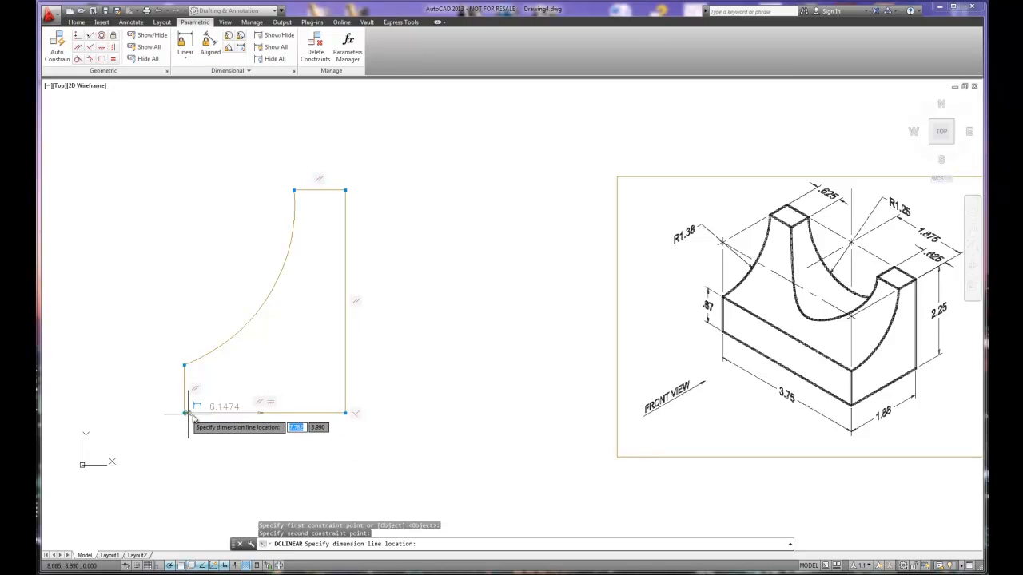
click(347, 414)
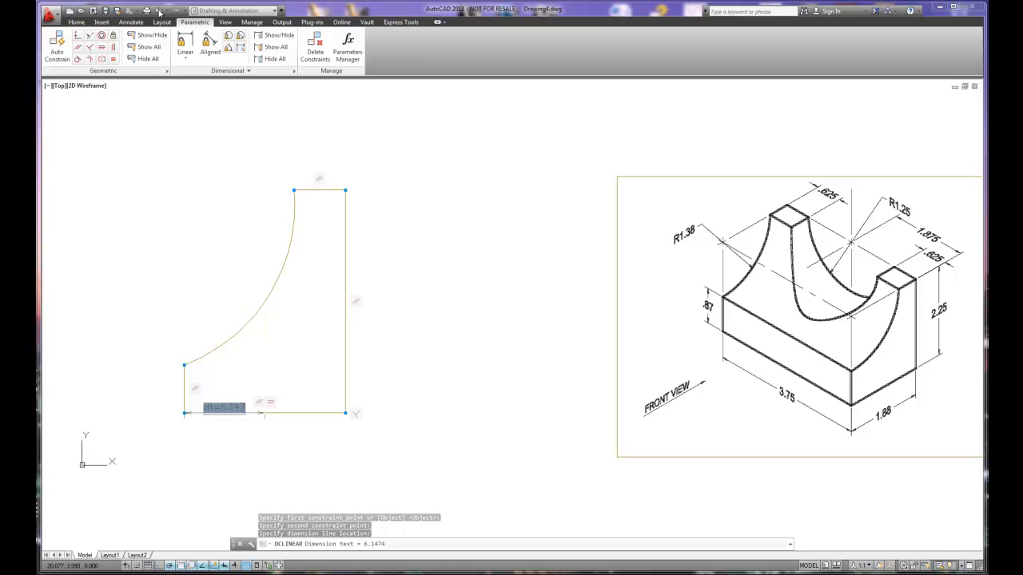
key(Return)
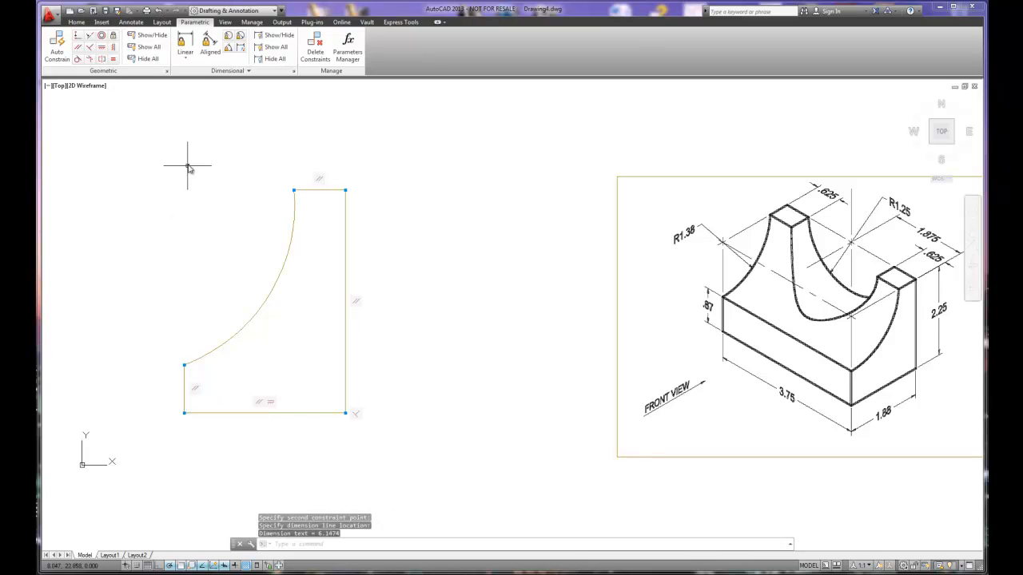
Step: Add a linear dimensional constraint between the base line's endpoints, placed below the profile, and set it to 1.88
click(182, 45)
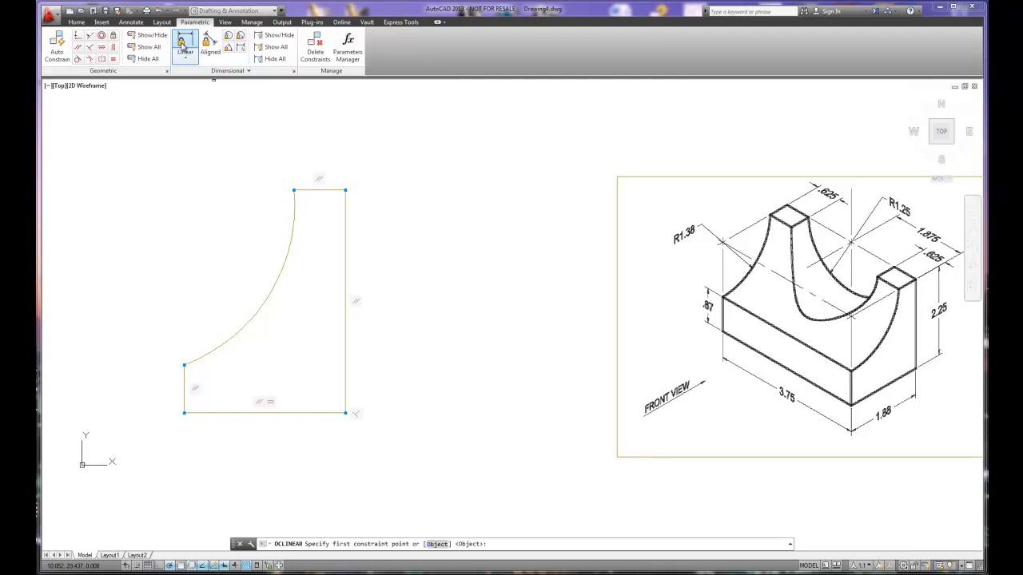
click(185, 414)
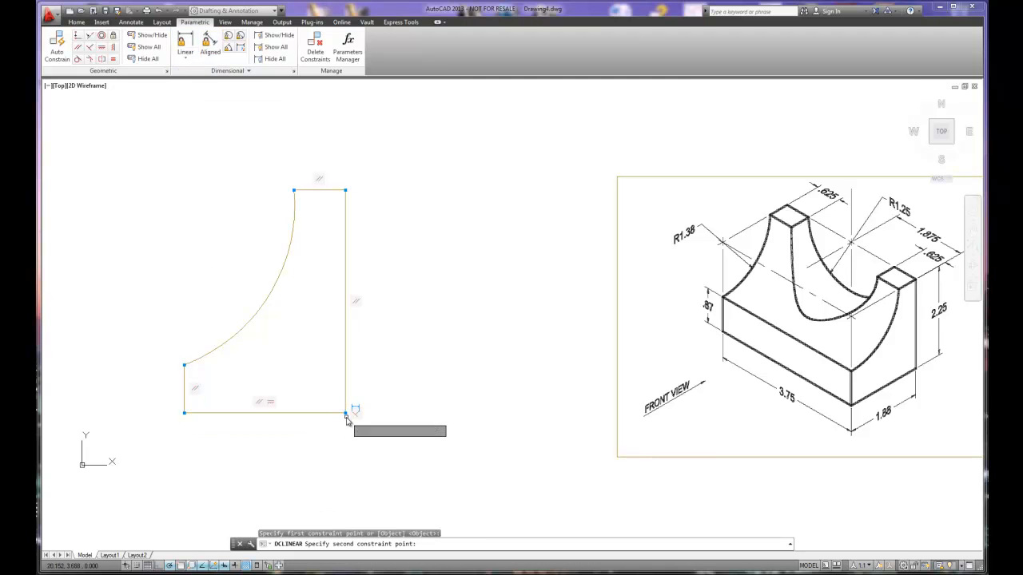
click(346, 413)
click(275, 457)
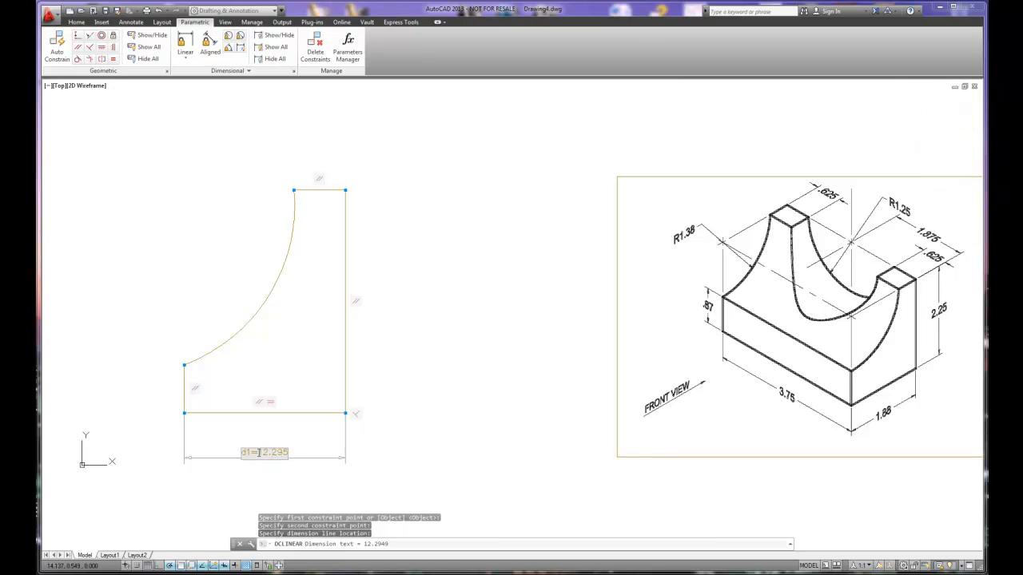
drag(260, 453, 293, 454)
text(1.88)
key(Return)
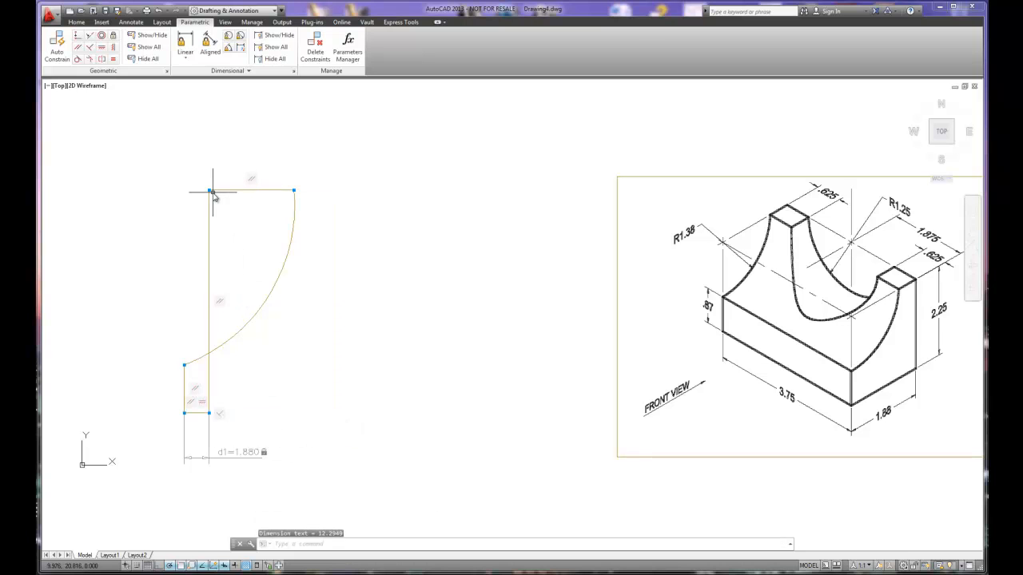
Step: Add a vertical dimensional constraint between the ends of the profile's full-height edge and set it to 2.25
click(186, 46)
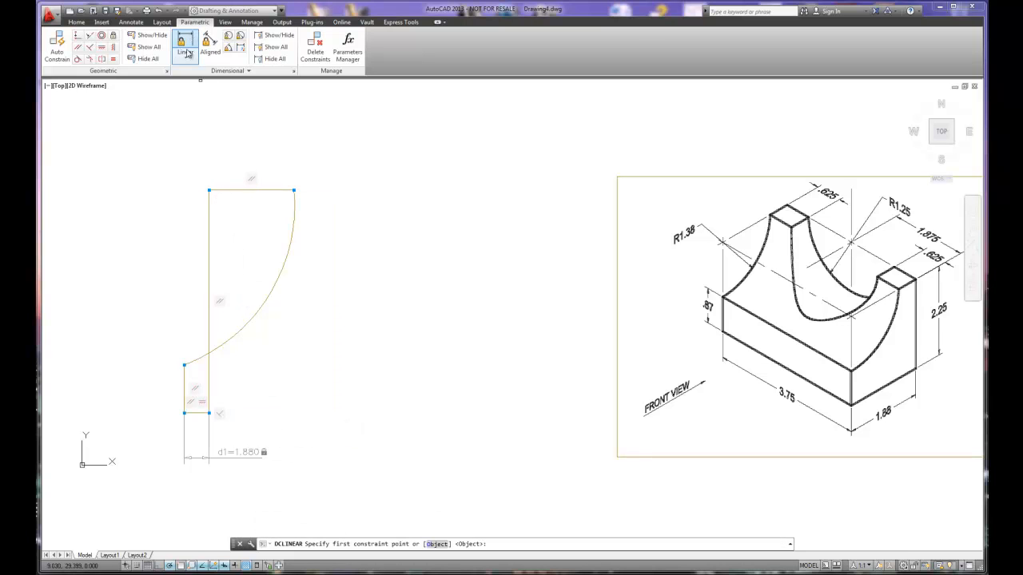
click(209, 191)
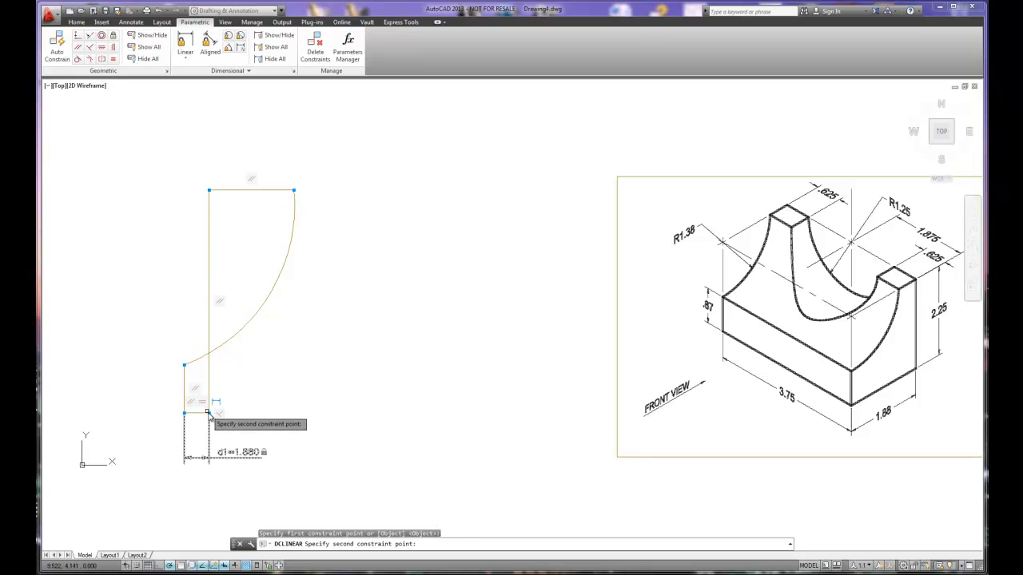
click(209, 414)
click(112, 301)
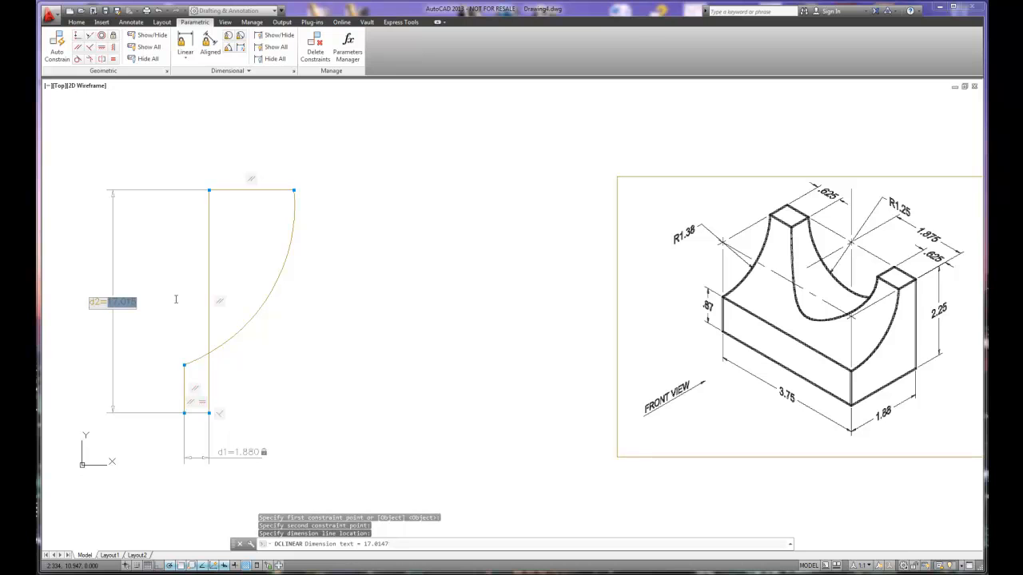
text(2.25)
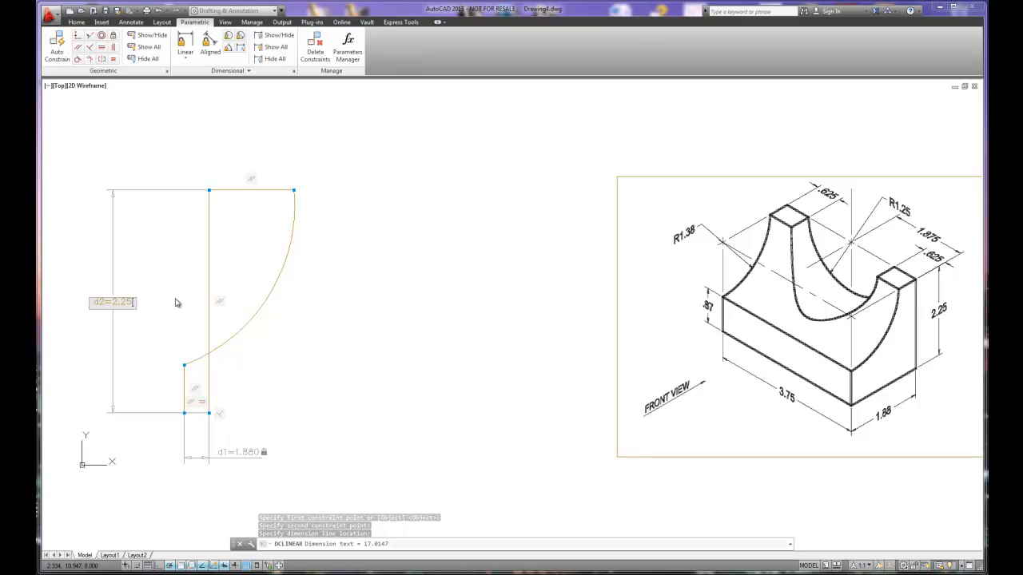
key(Return)
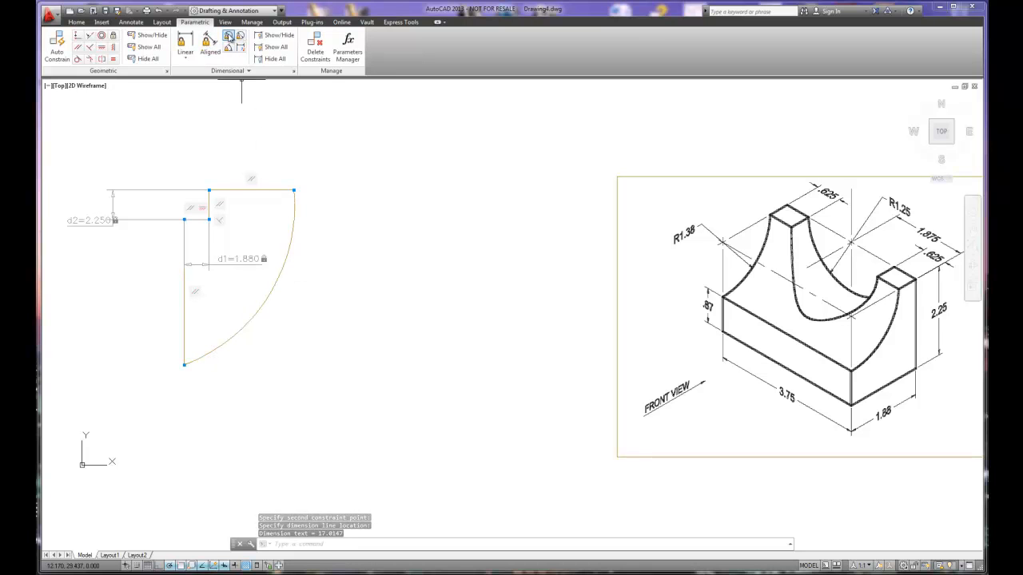
Step: Add a radius dimensional constraint to the arc and set it to 1.38
click(240, 37)
click(290, 242)
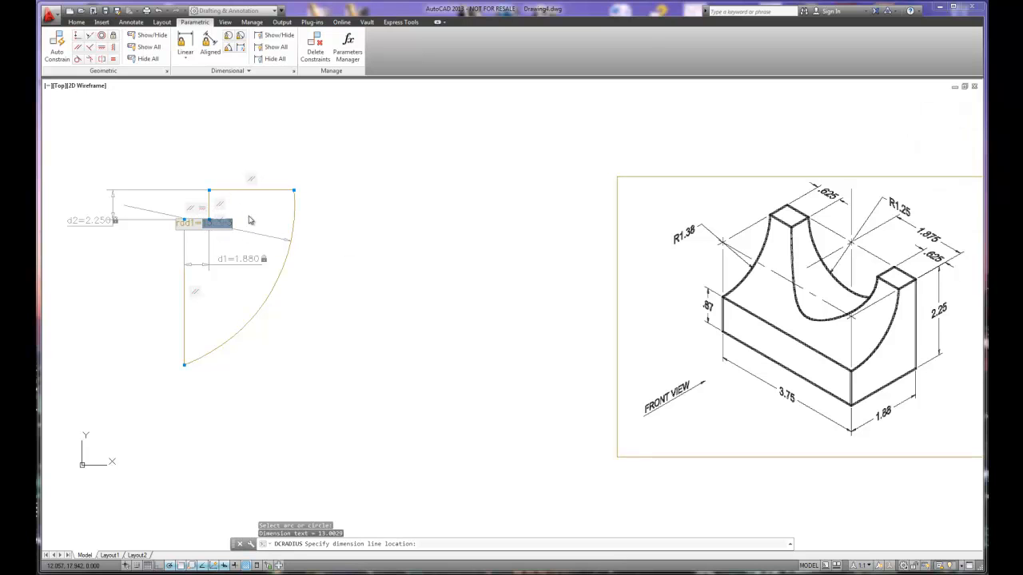
text(1.)
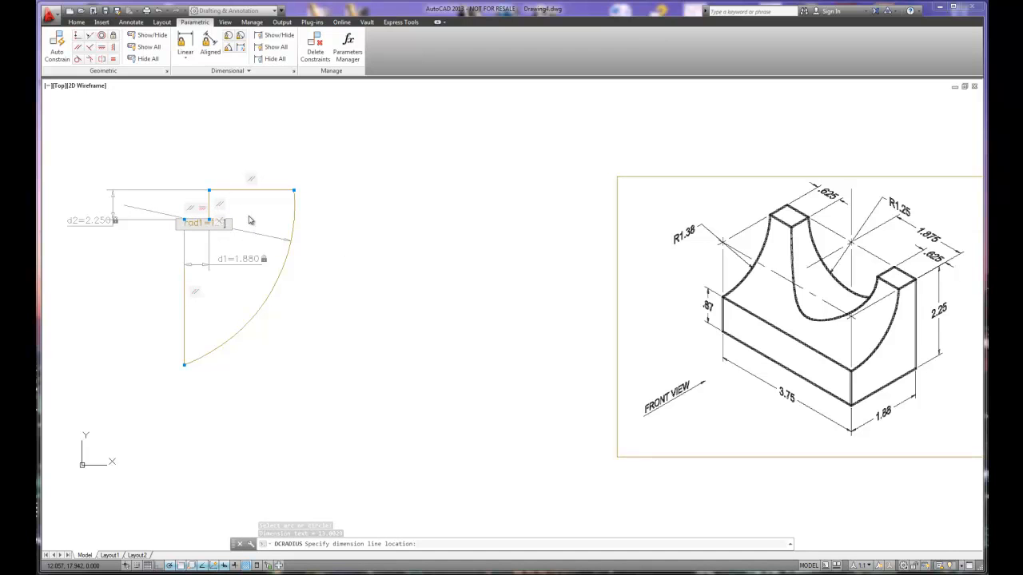
key(BackSpace)
key(Return)
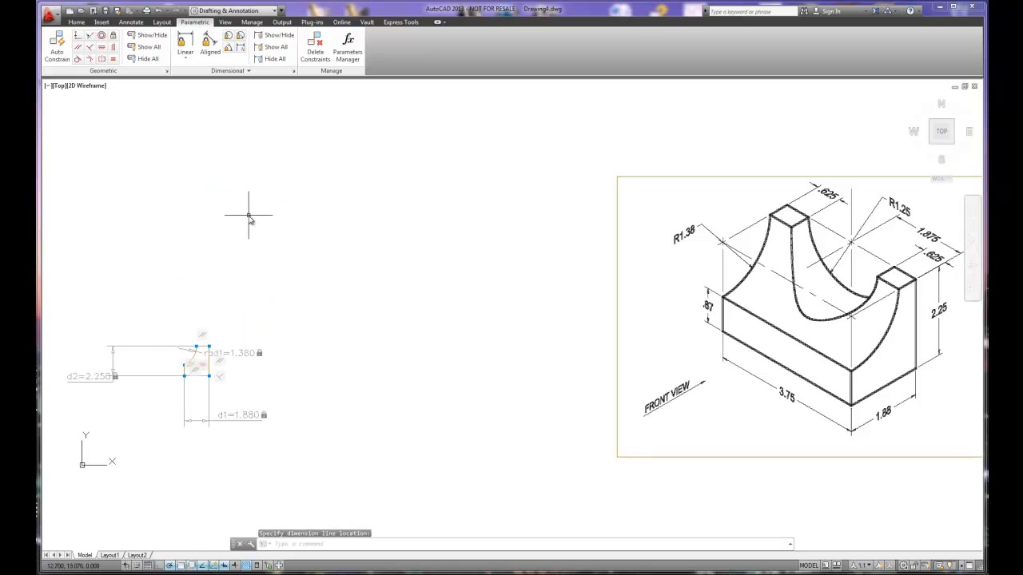
Step: Shrink the reference image to under half its size by stretching its upper-left corner toward the opposite corner
scroll(164, 403, up, 5)
scroll(203, 359, down, 2)
scroll(290, 363, down, 4)
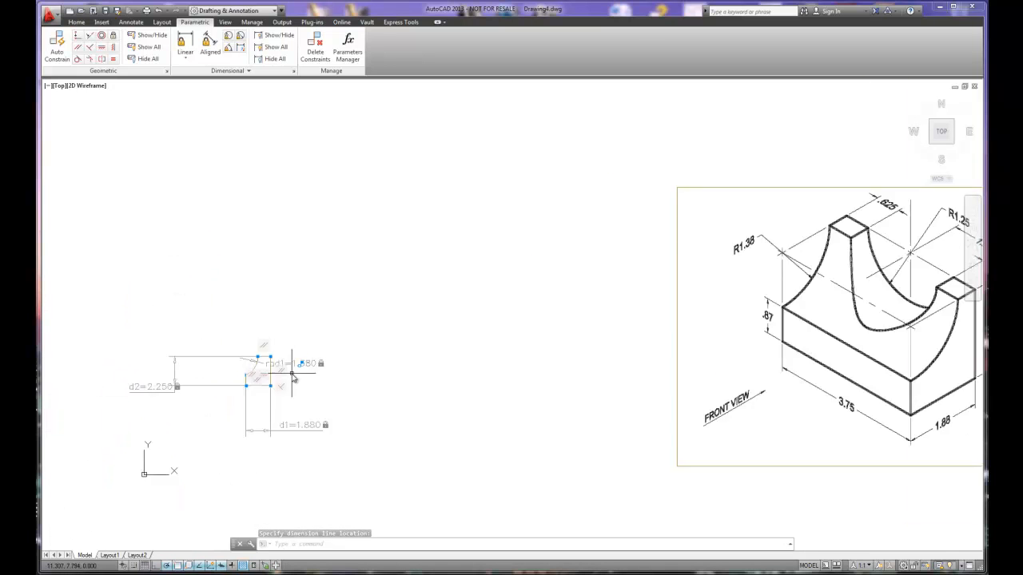
click(680, 188)
click(677, 187)
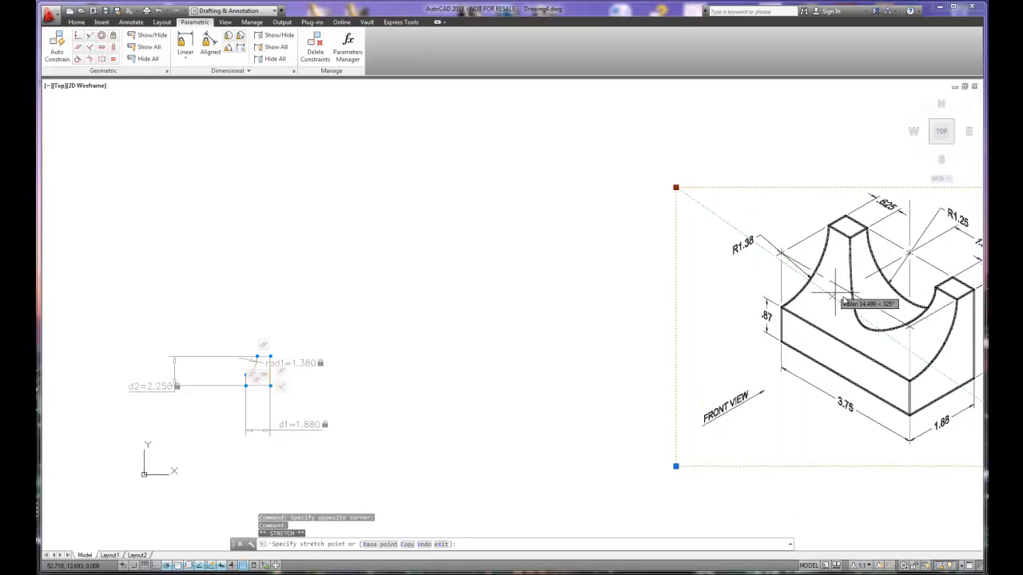
click(923, 357)
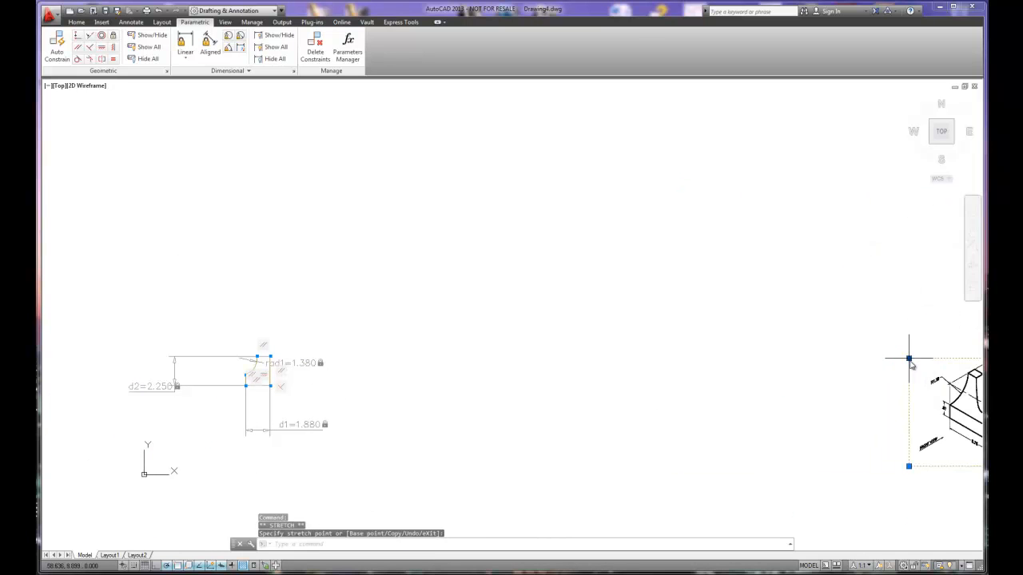
Step: Move the reference image close to the constrained profile, just to its right
right_click(910, 362)
click(911, 175)
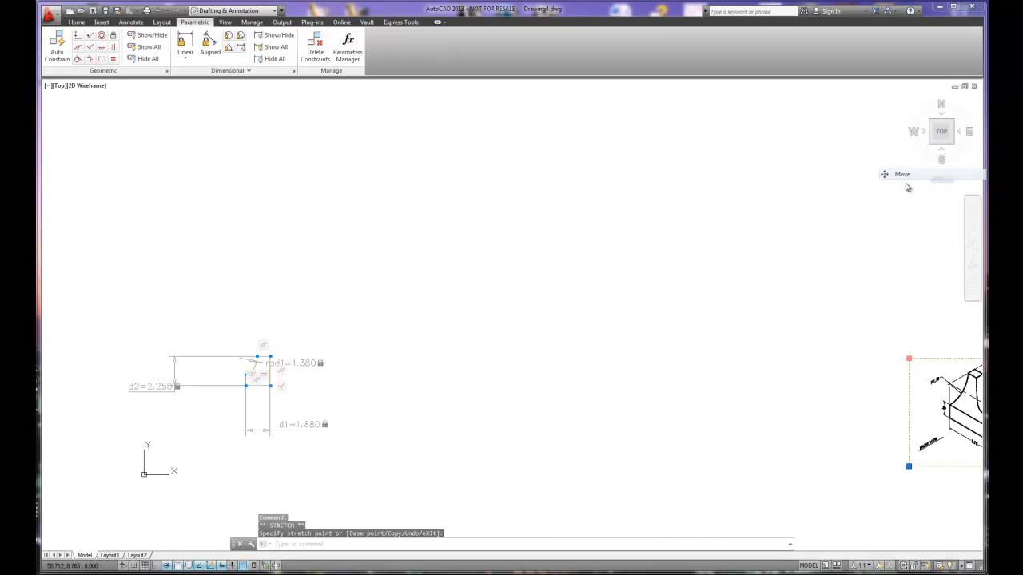
click(905, 361)
click(387, 350)
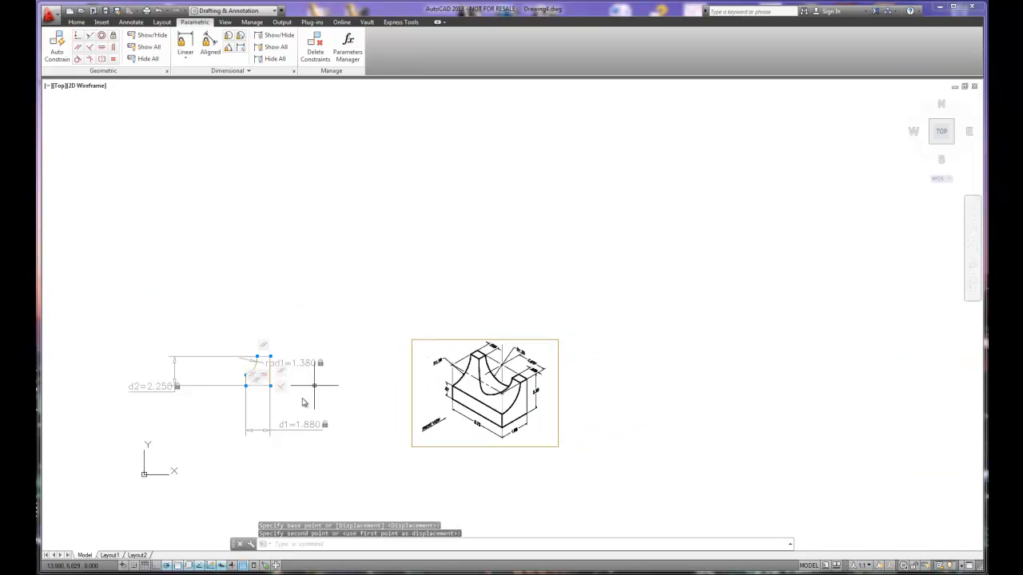
Step: Add a vertical dimensional constraint between the ends of the short left edge and set it to 0.87
scroll(292, 404, up, 4)
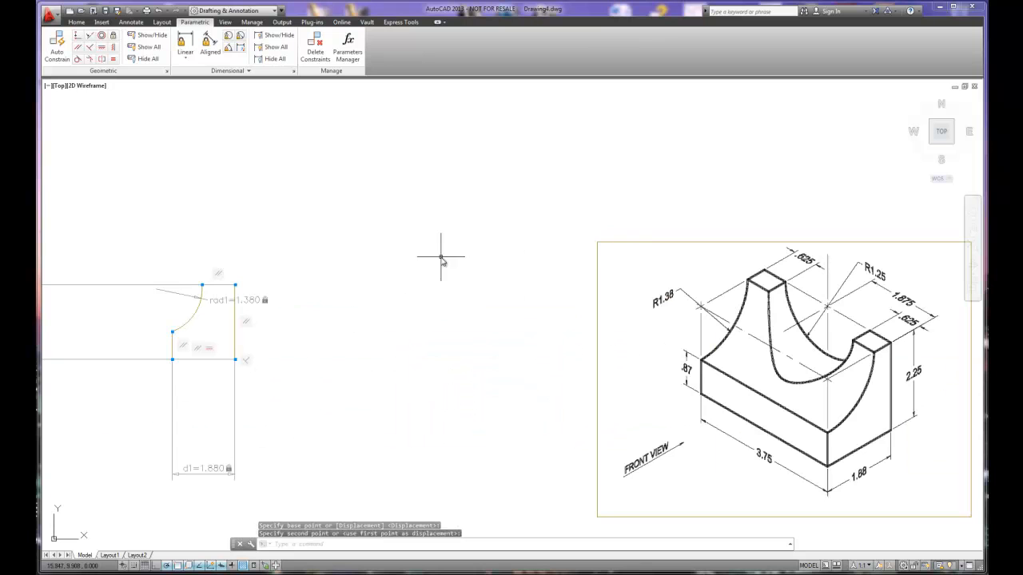
middle_drag(315, 326, 396, 314)
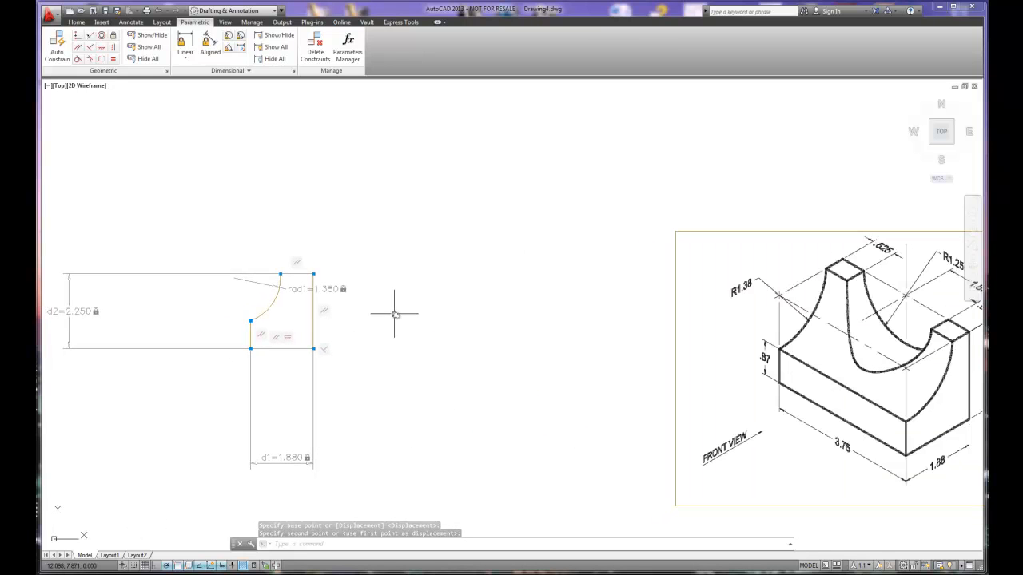
click(184, 44)
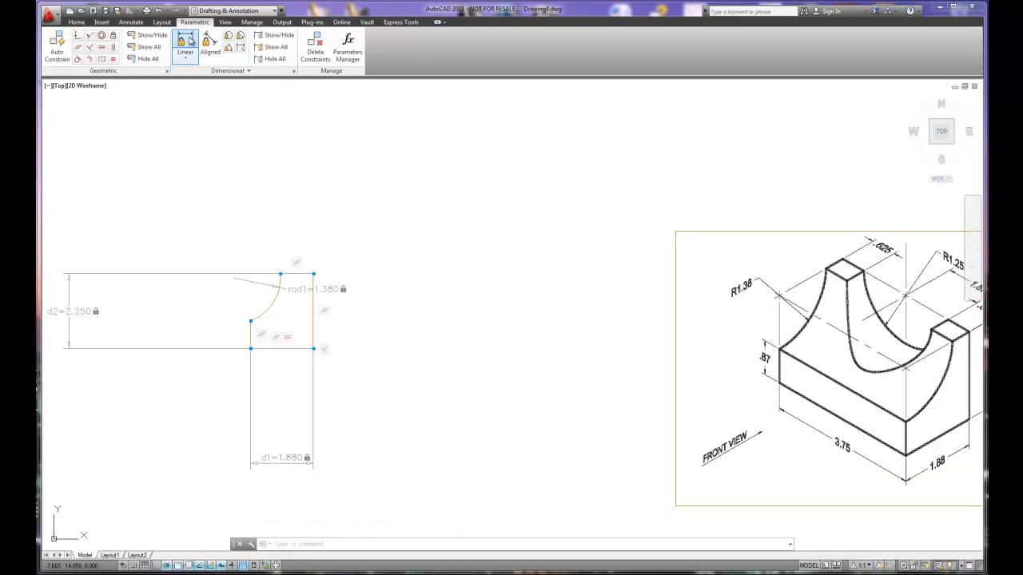
click(250, 349)
click(250, 321)
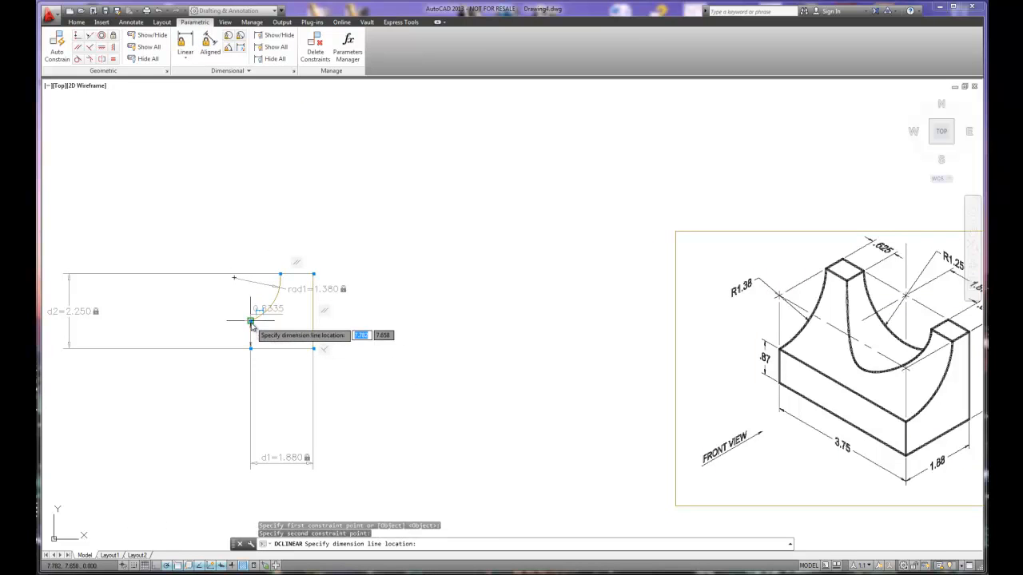
click(199, 324)
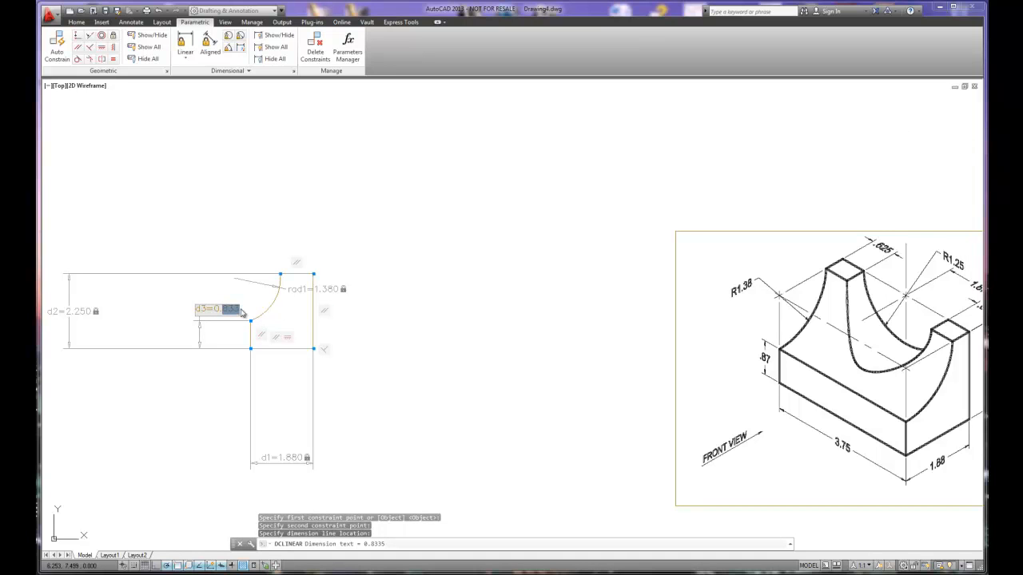
text(.87)
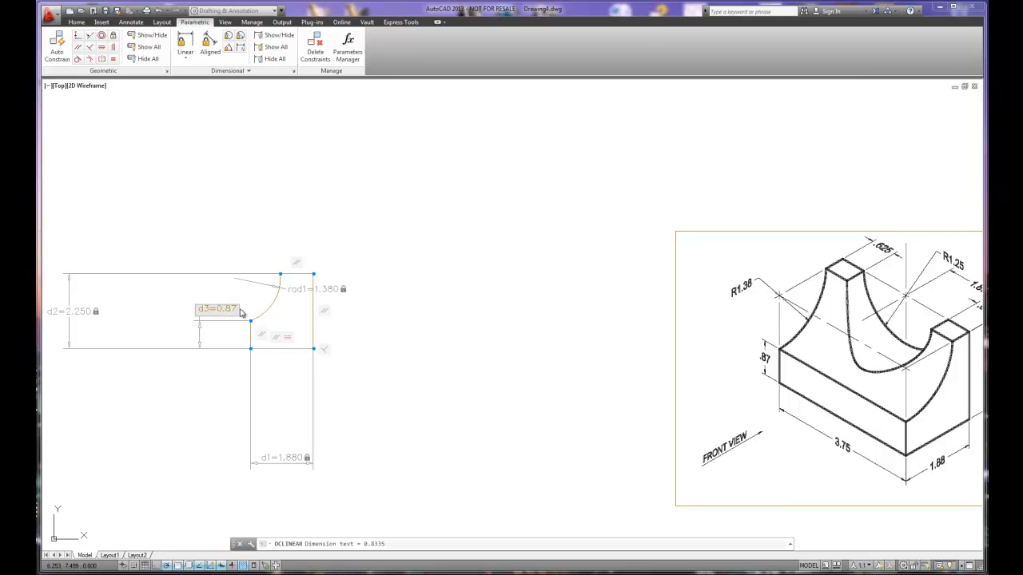
key(Return)
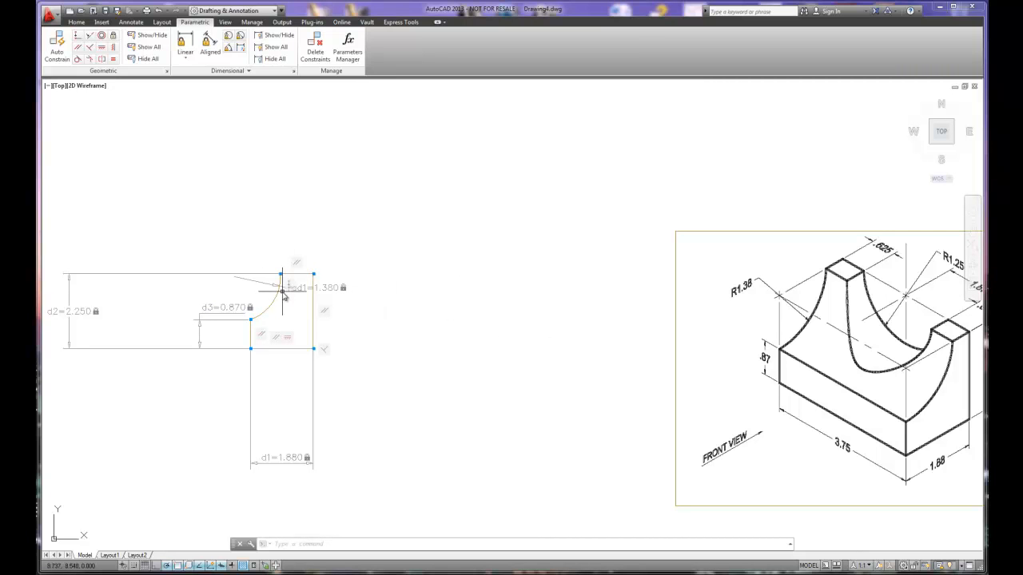
Step: Try to add a vertical dimensional constraint between the arc's midpoint and its lower end
click(235, 277)
click(186, 44)
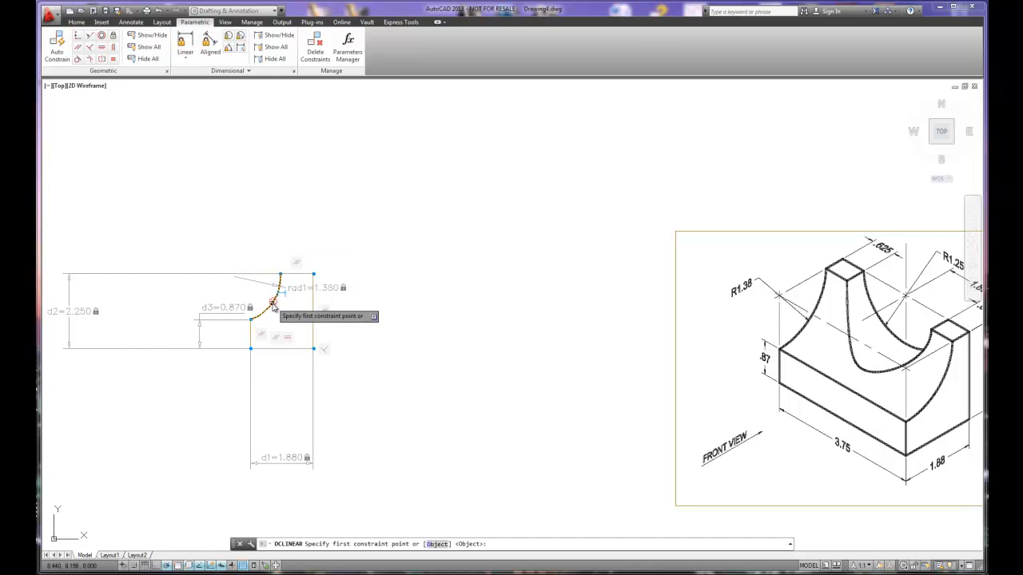
click(274, 296)
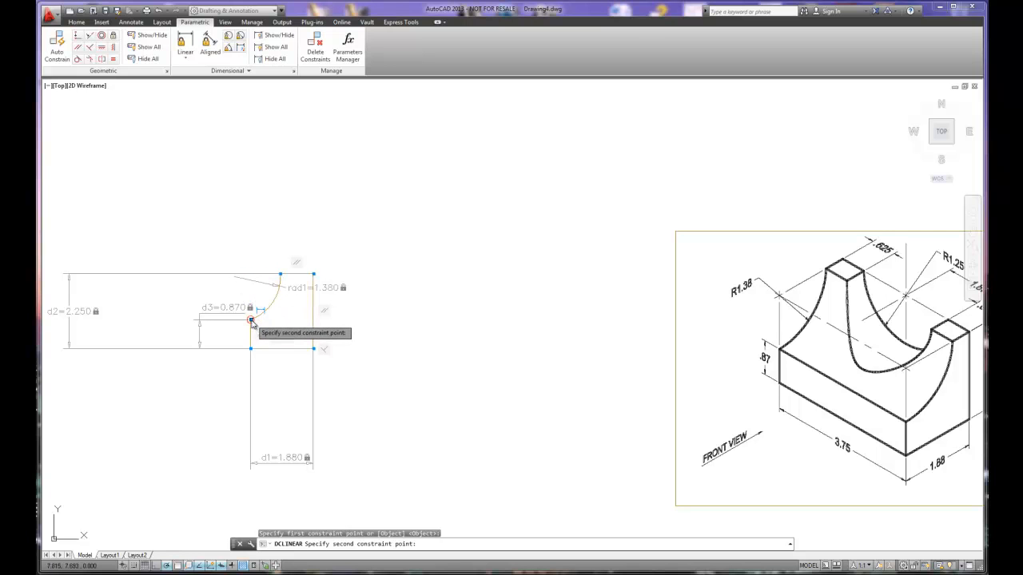
click(251, 321)
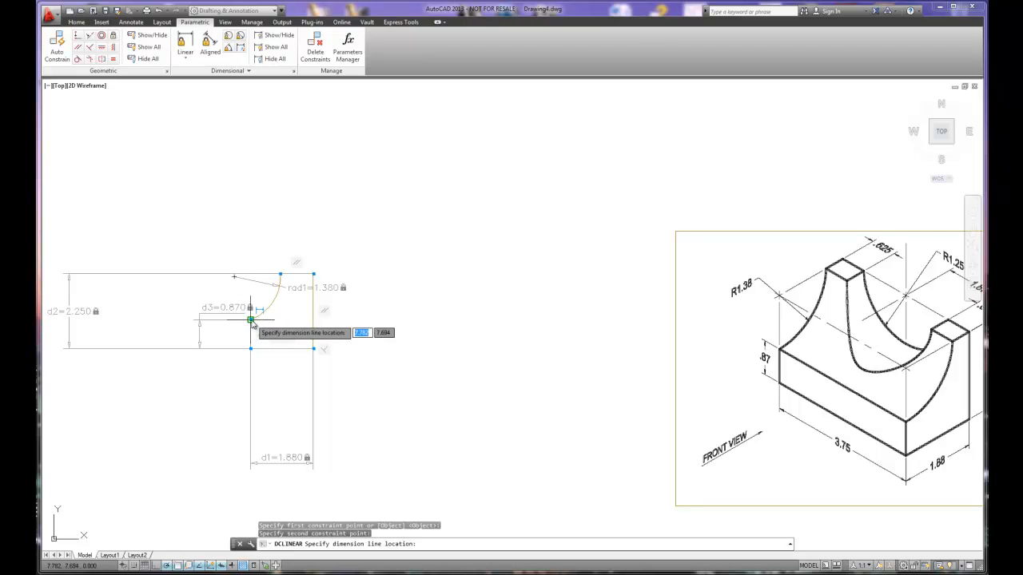
click(211, 258)
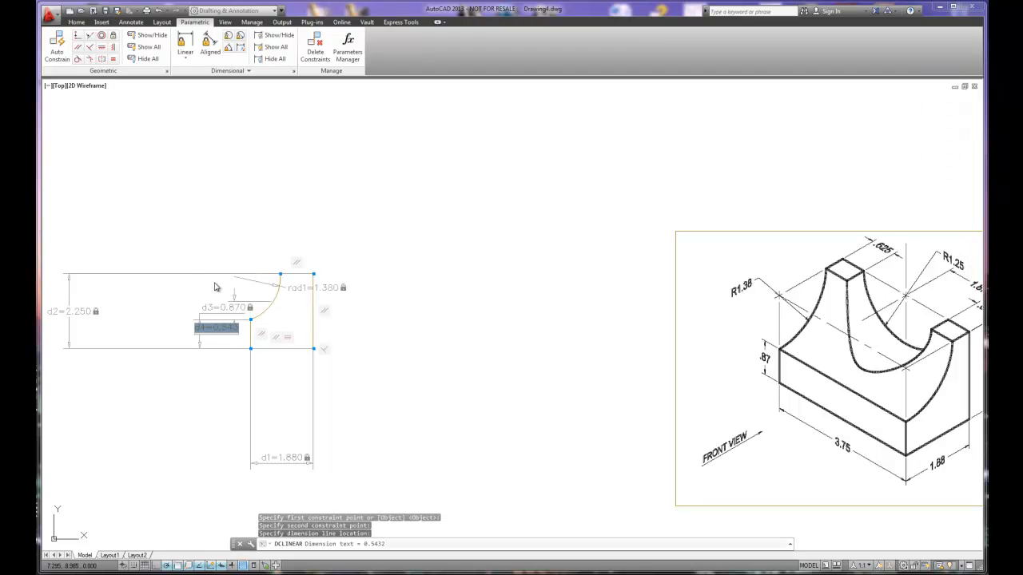
key(Return)
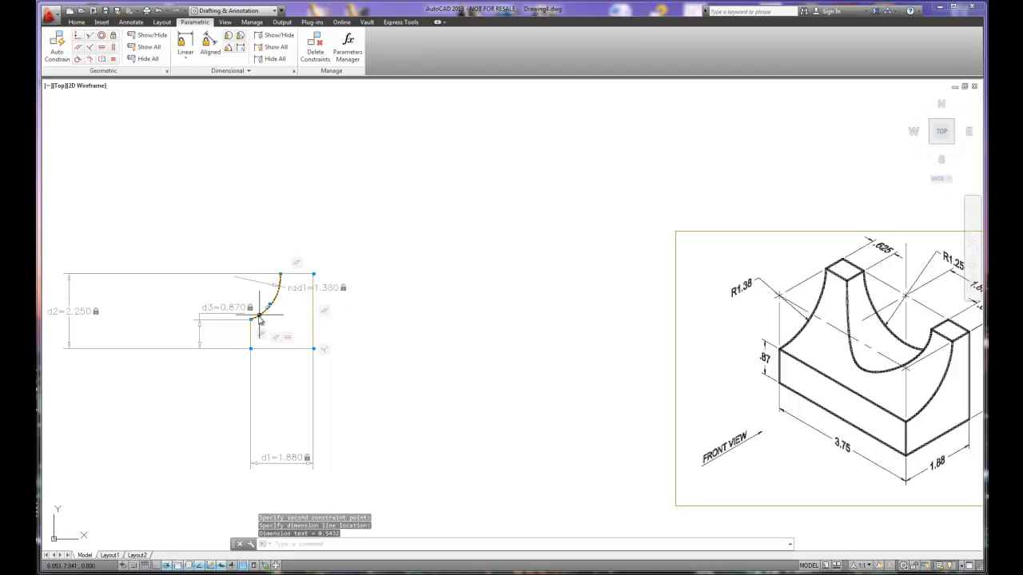
Step: Try to apply a vertical geometric constraint to the short left edge
click(102, 48)
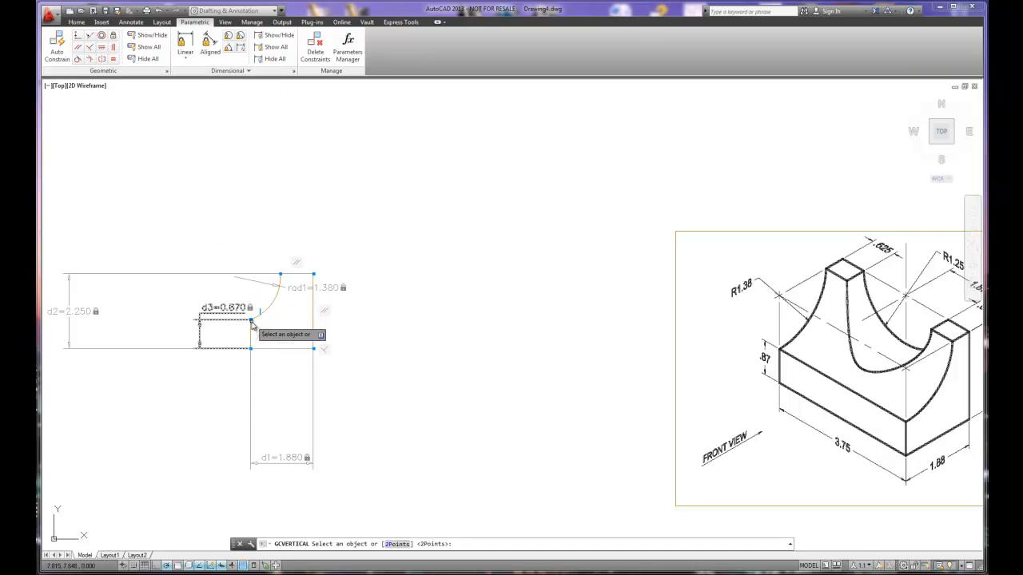
click(252, 321)
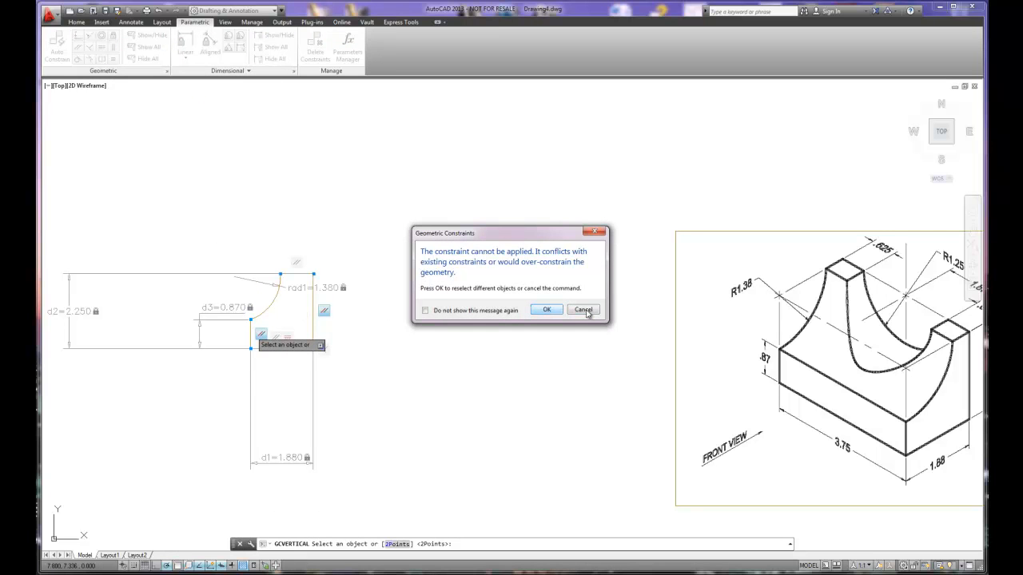
click(557, 309)
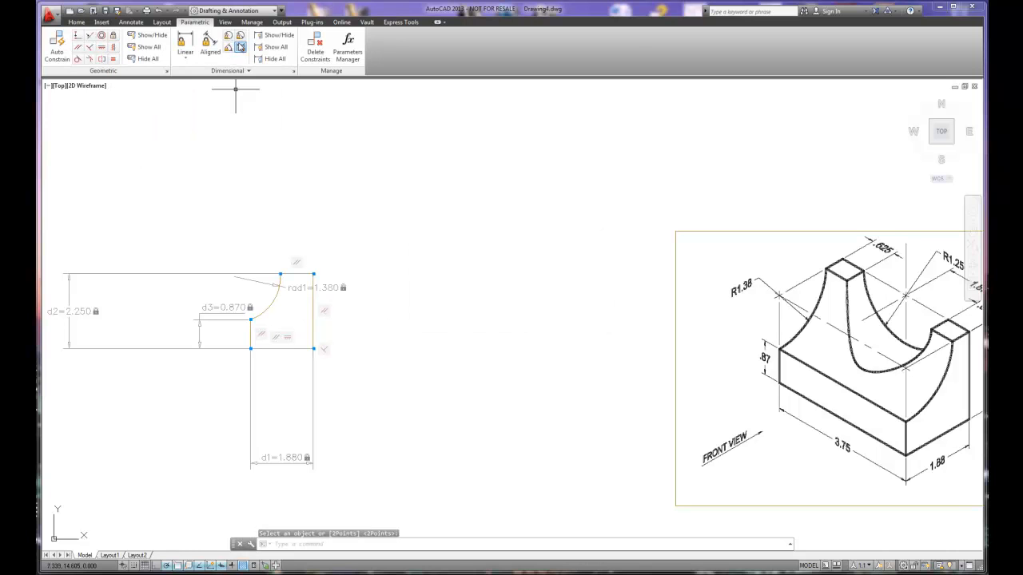
Step: Add a horizontal dimensional constraint of 0 between the arc's lower end and midpoint, and undo it
click(186, 42)
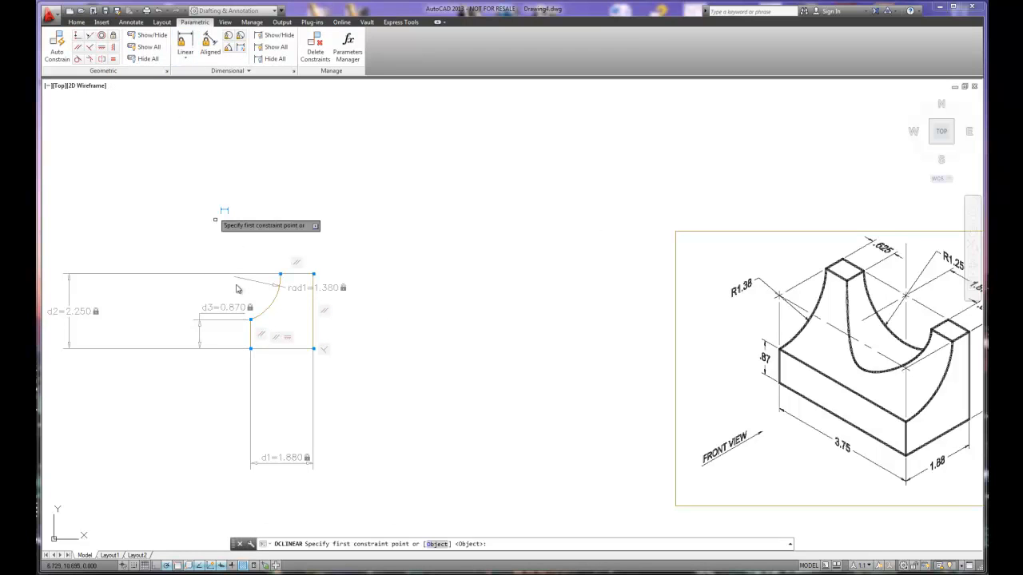
click(254, 316)
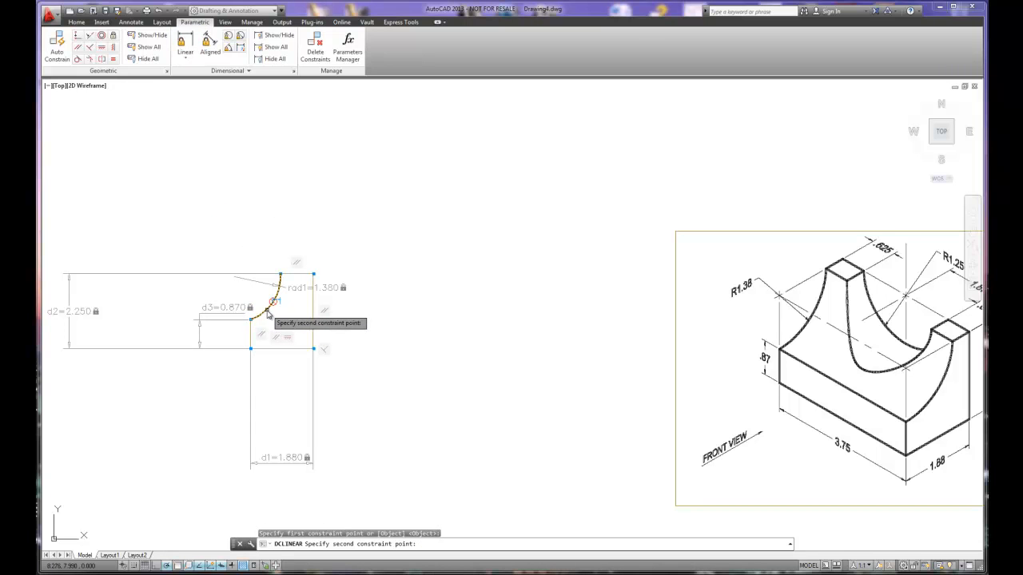
click(269, 314)
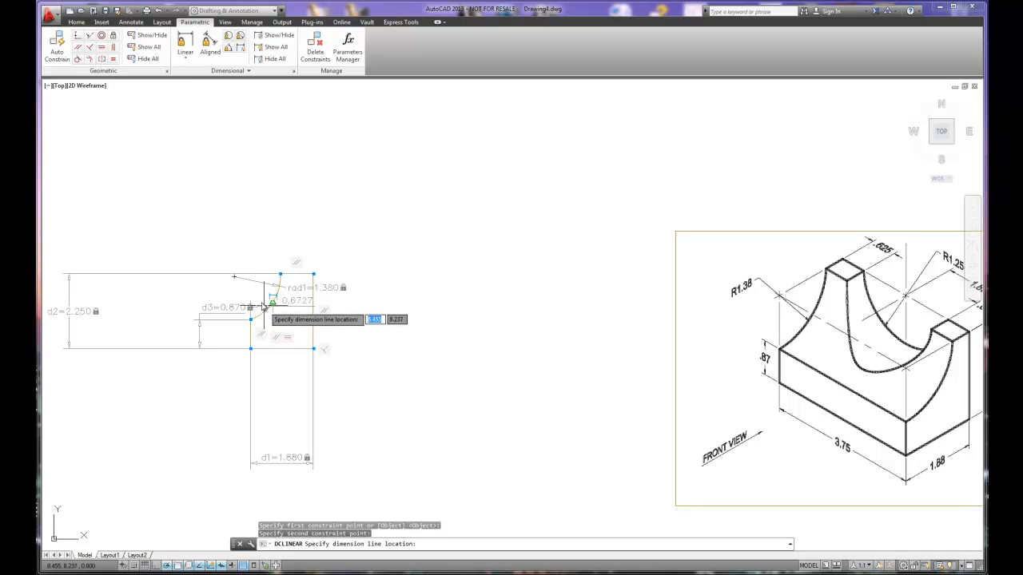
click(243, 231)
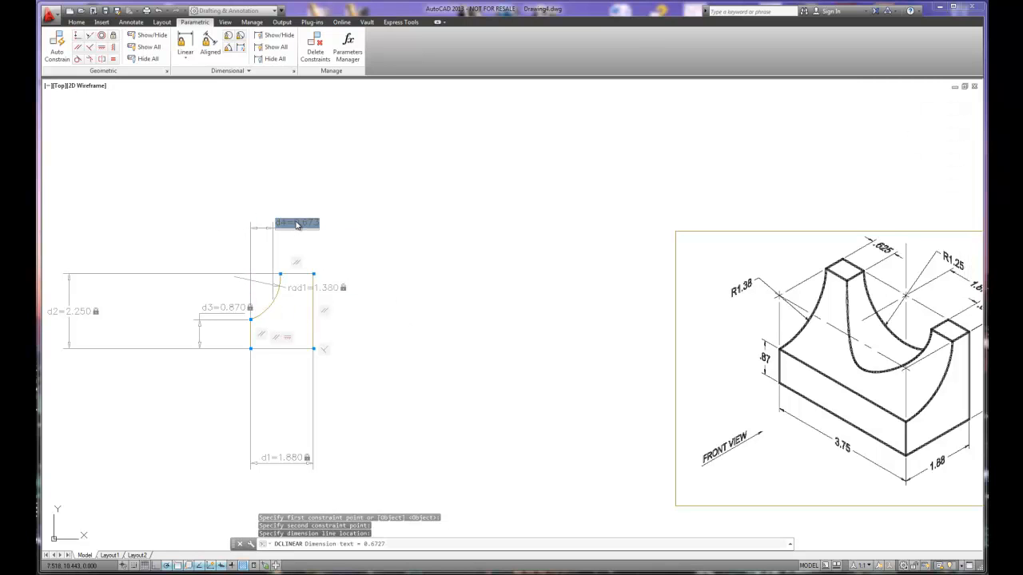
text(0)
key(Return)
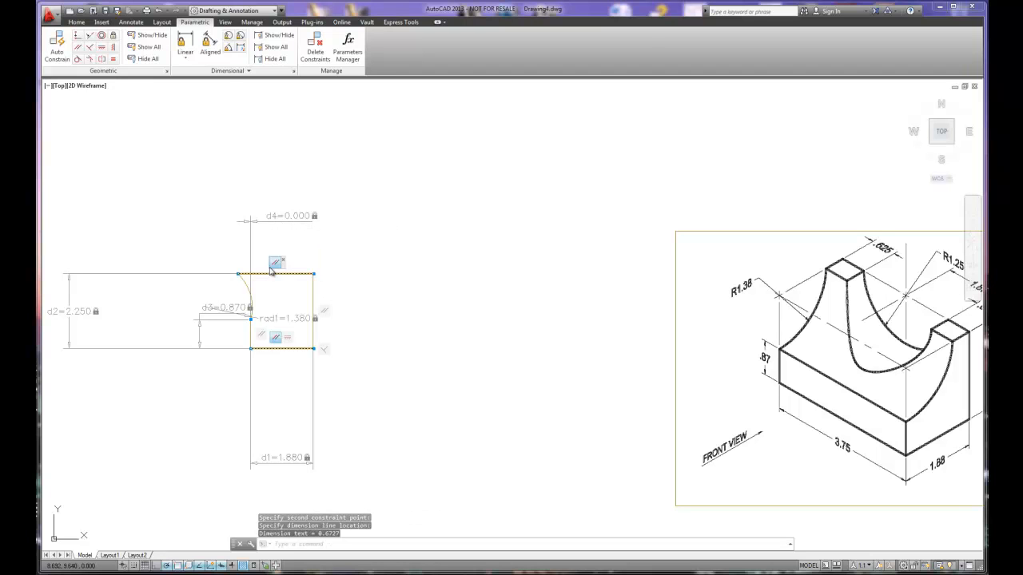
click(159, 10)
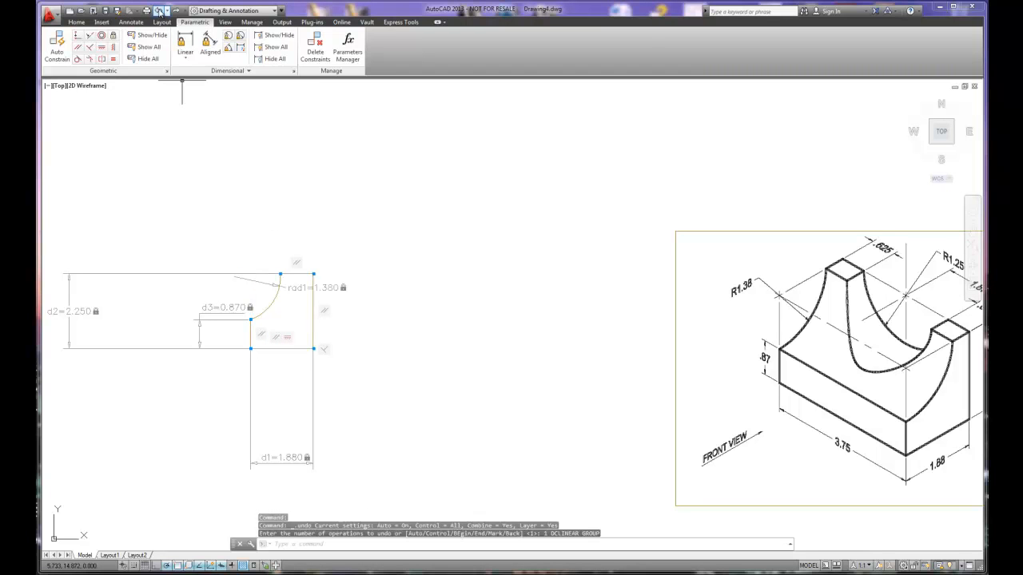
Step: Reposition the 1.38 radius dimension so its arrow points lower along the arc
scroll(274, 313, up, 5)
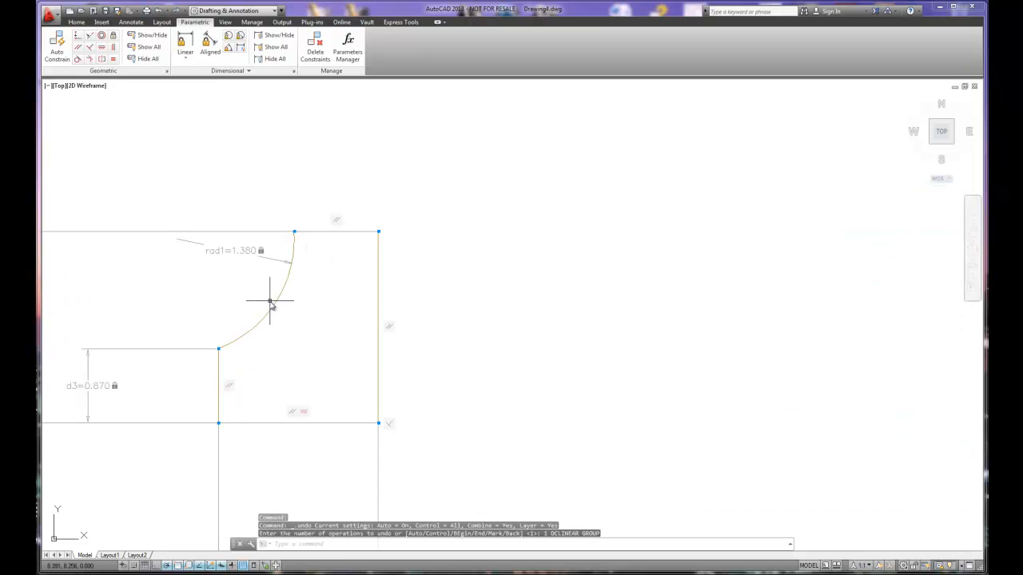
click(248, 252)
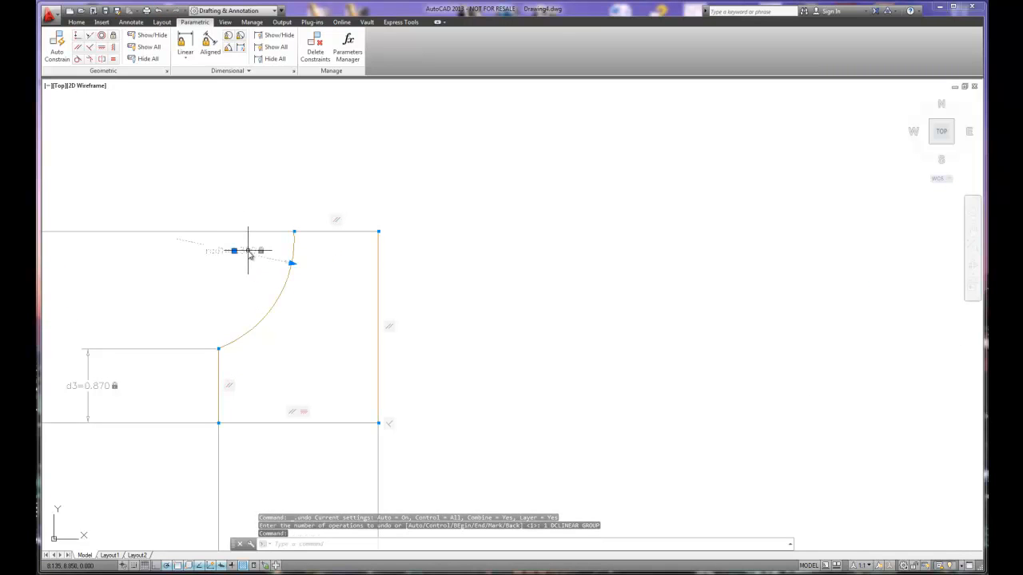
click(234, 252)
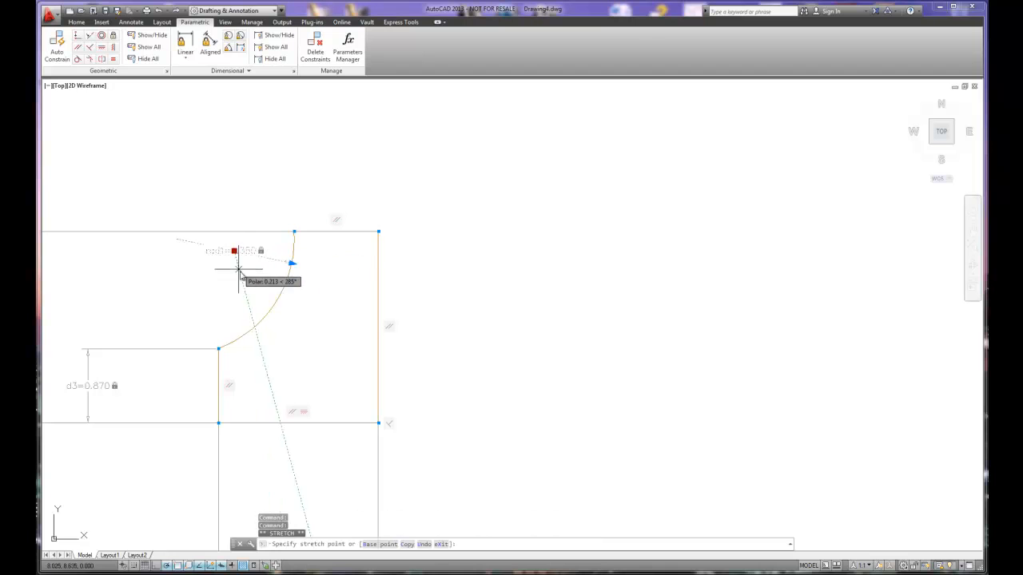
click(240, 278)
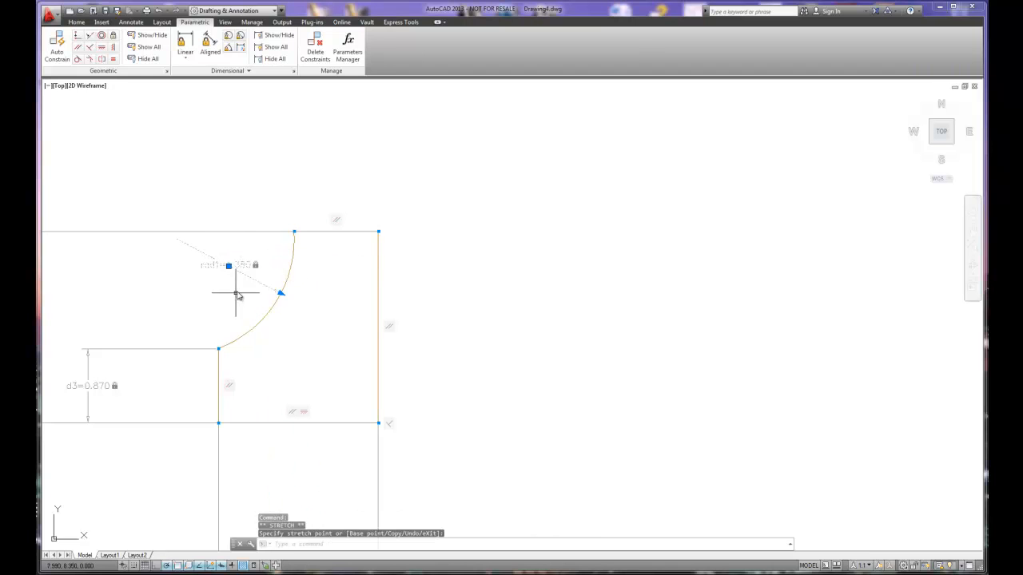
click(177, 243)
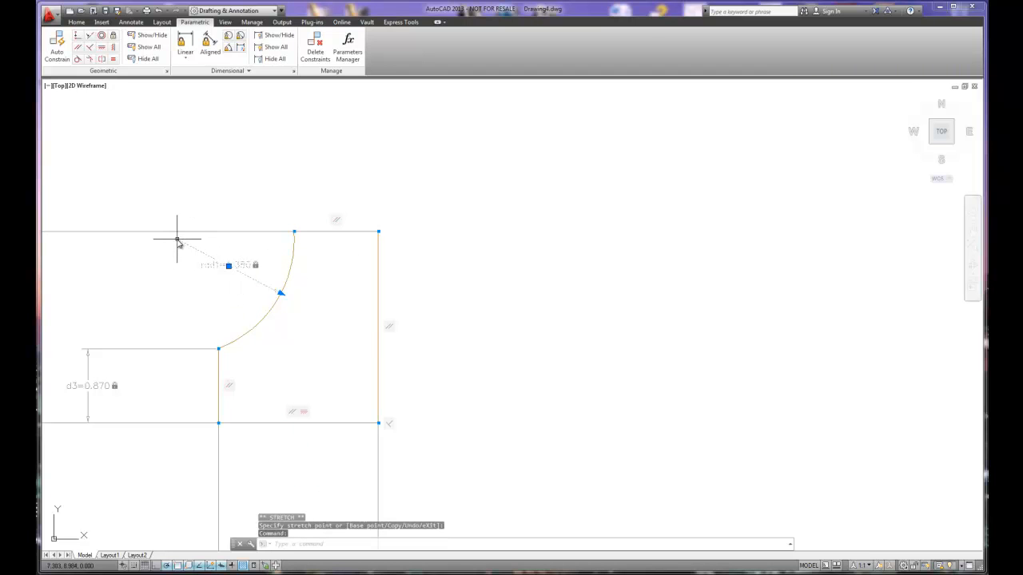
click(264, 327)
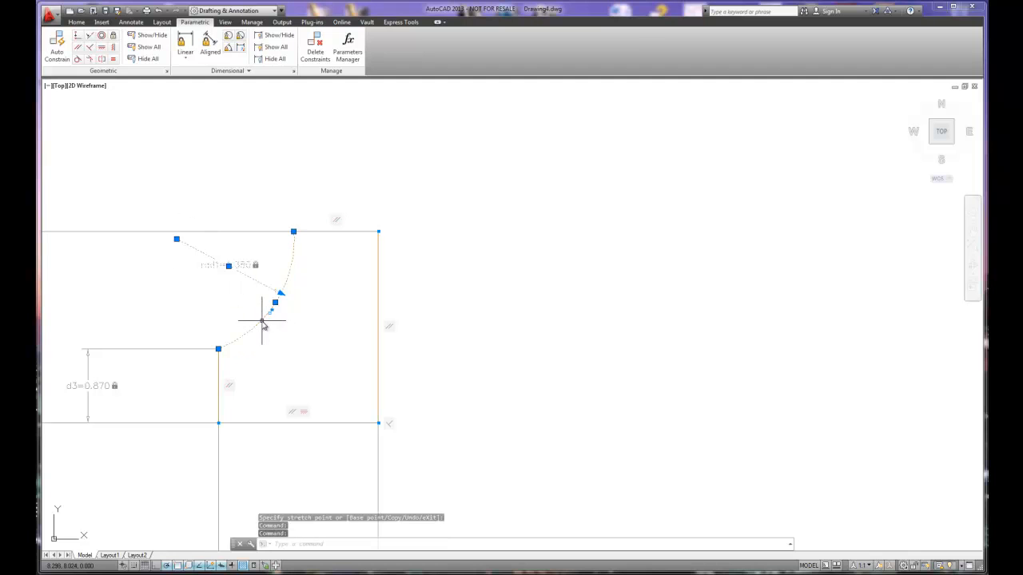
click(177, 239)
key(Escape)
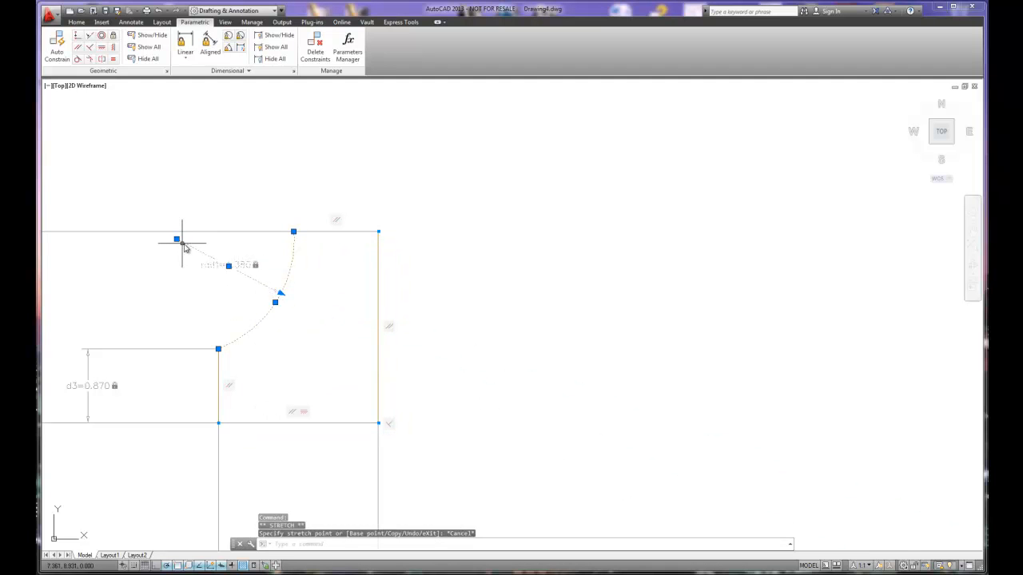
key(Escape)
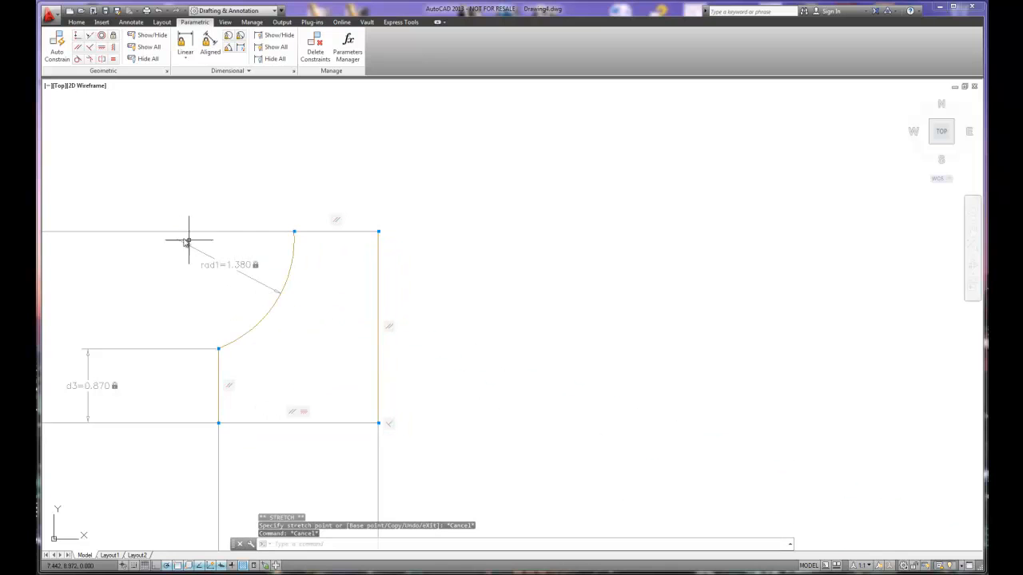
Step: Try to dimension horizontally from the arc's centre, or else from its lower end to its midpoint
click(248, 335)
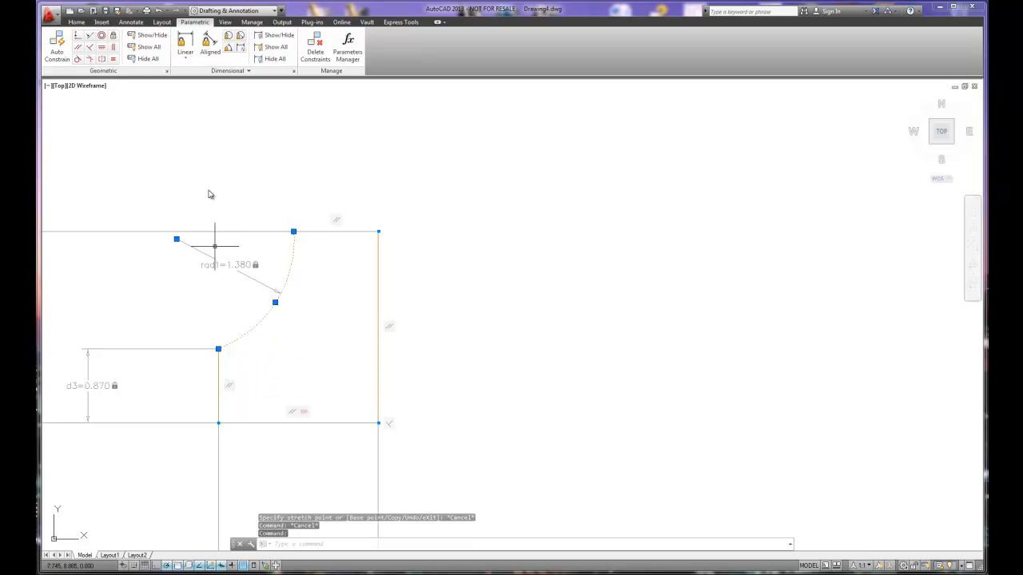
click(189, 44)
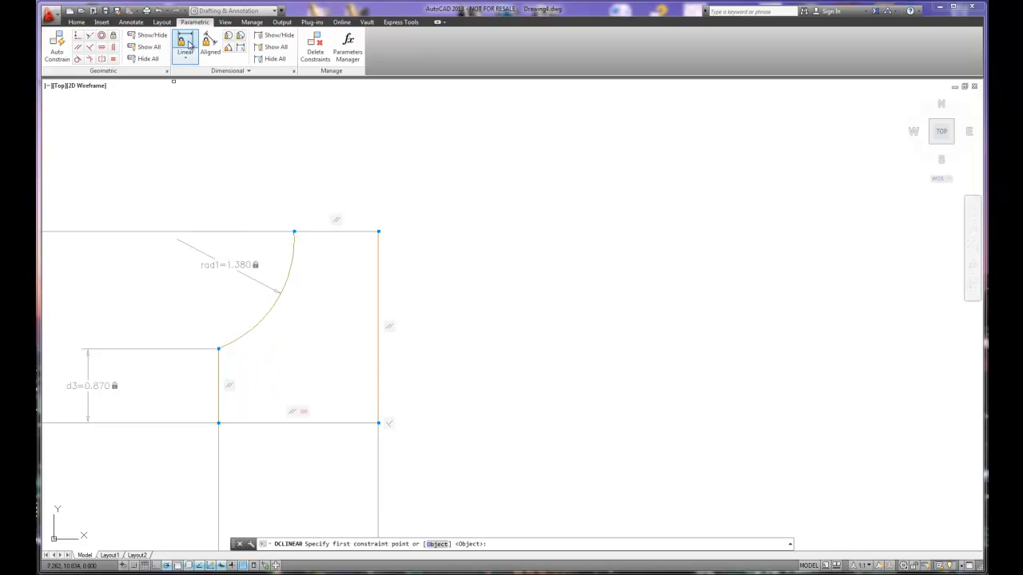
click(178, 242)
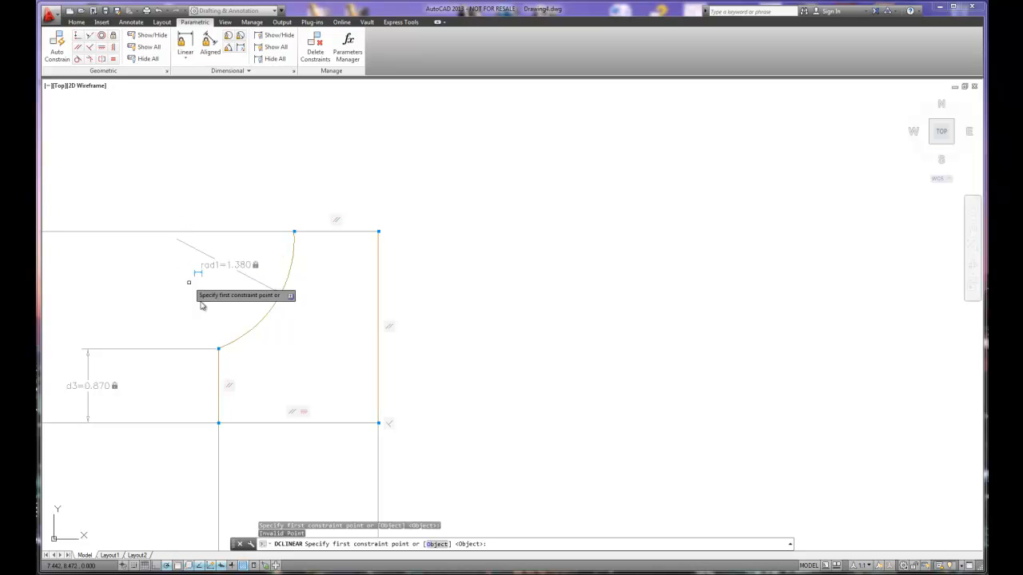
click(219, 349)
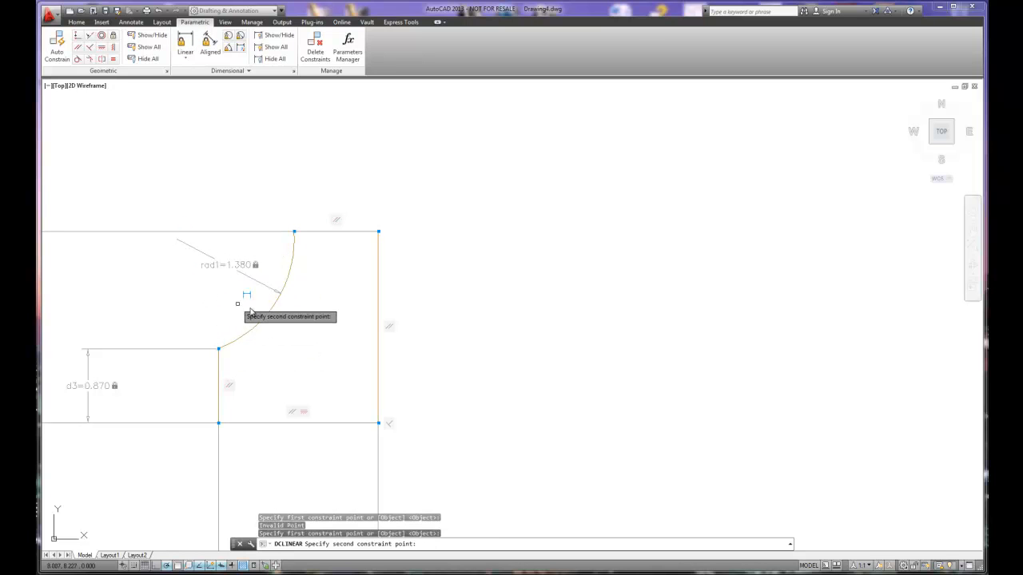
click(276, 305)
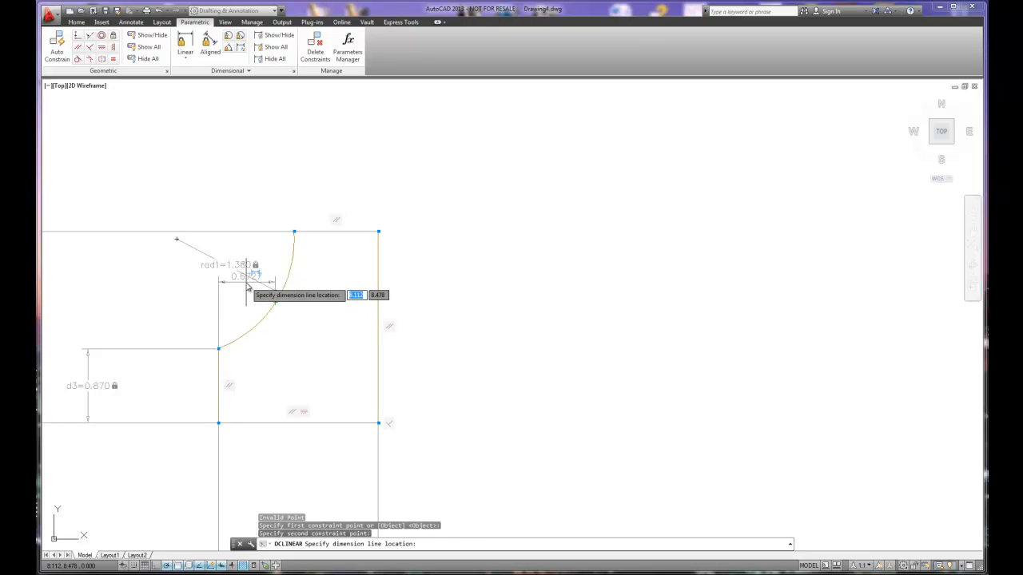
key(Escape)
Step: Add a horizontal dimensional constraint between the arc's lower and upper ends and set it to 1.38
right_click(230, 327)
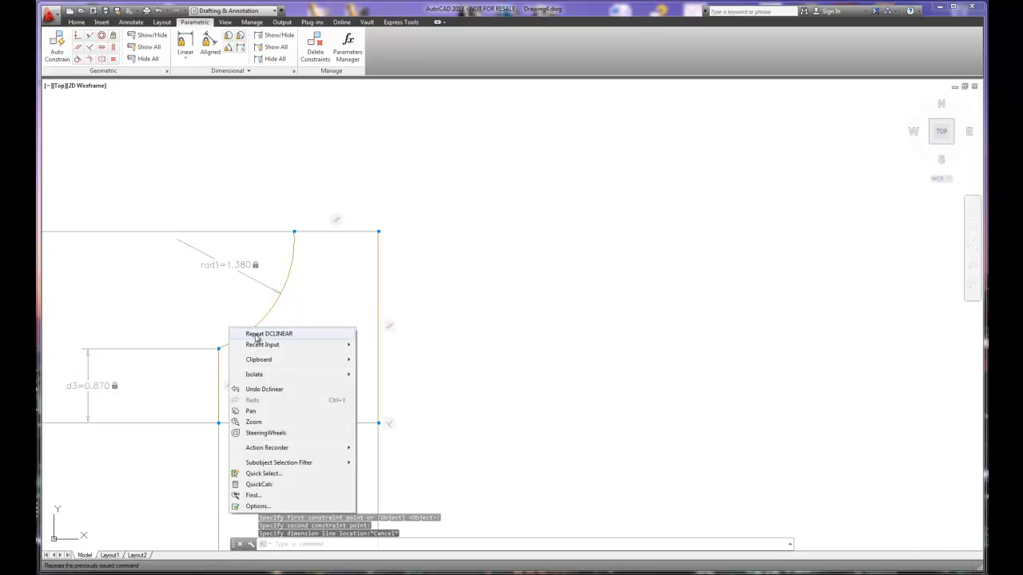
click(255, 335)
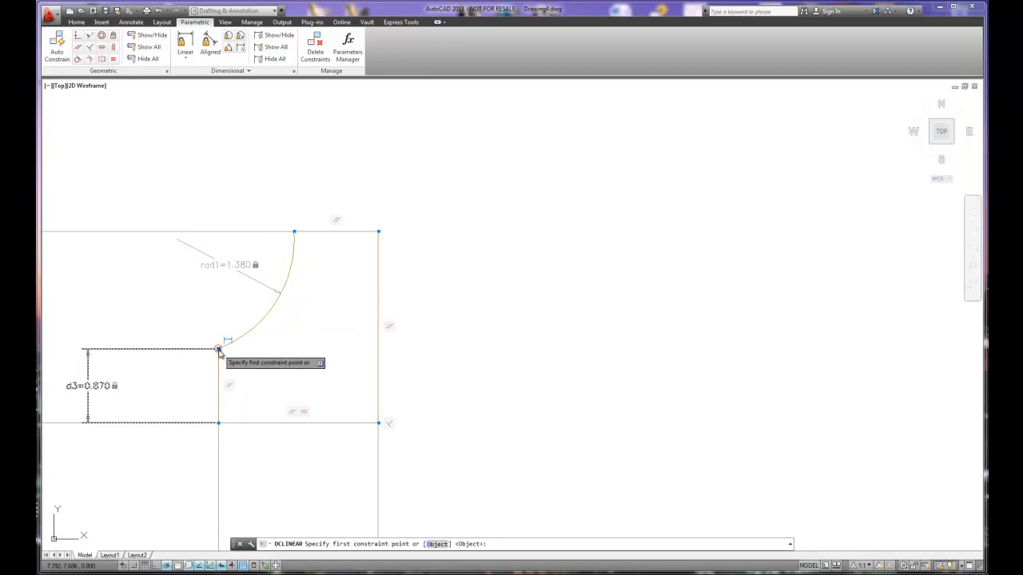
click(222, 346)
click(294, 233)
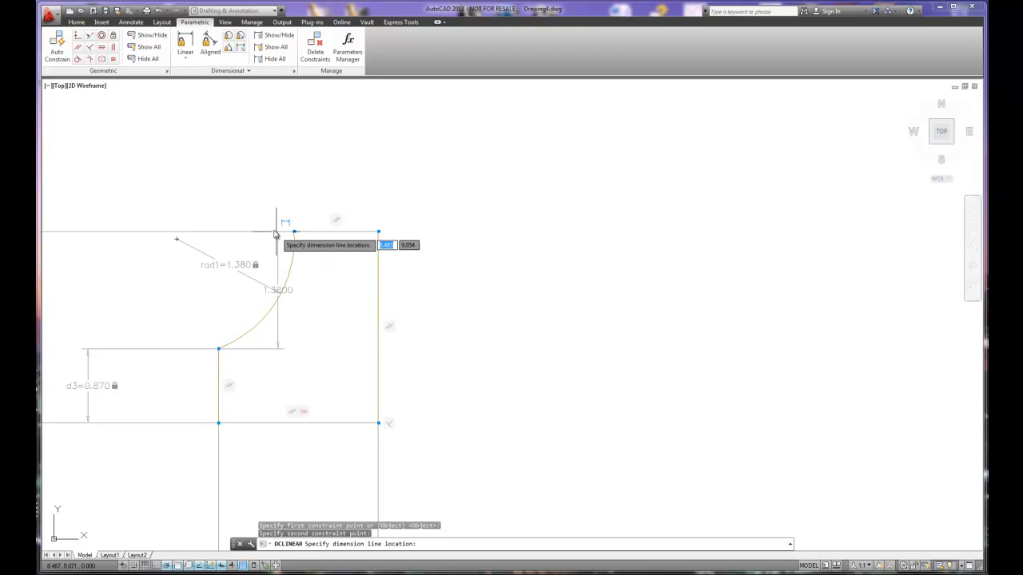
click(253, 182)
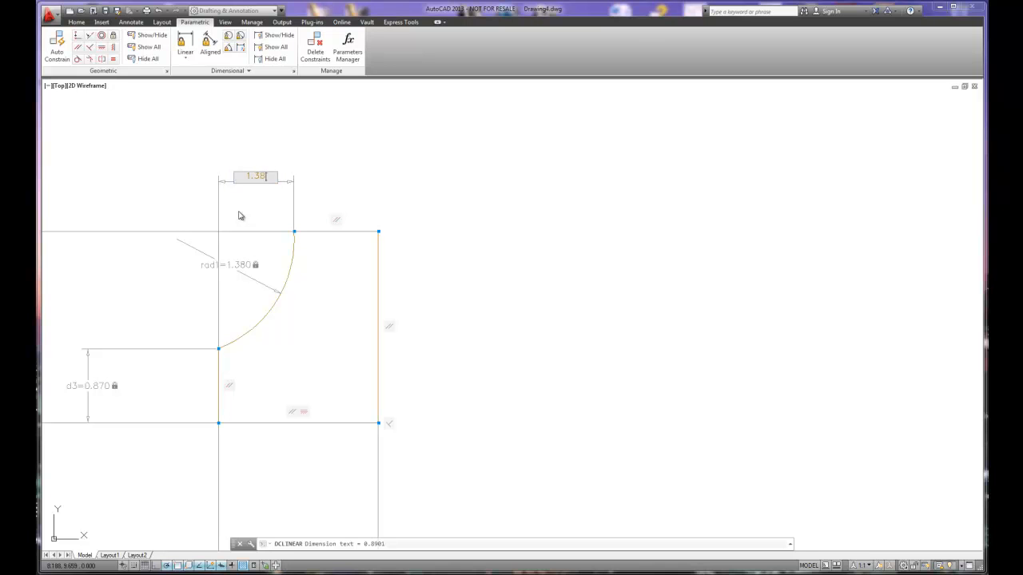
key(Return)
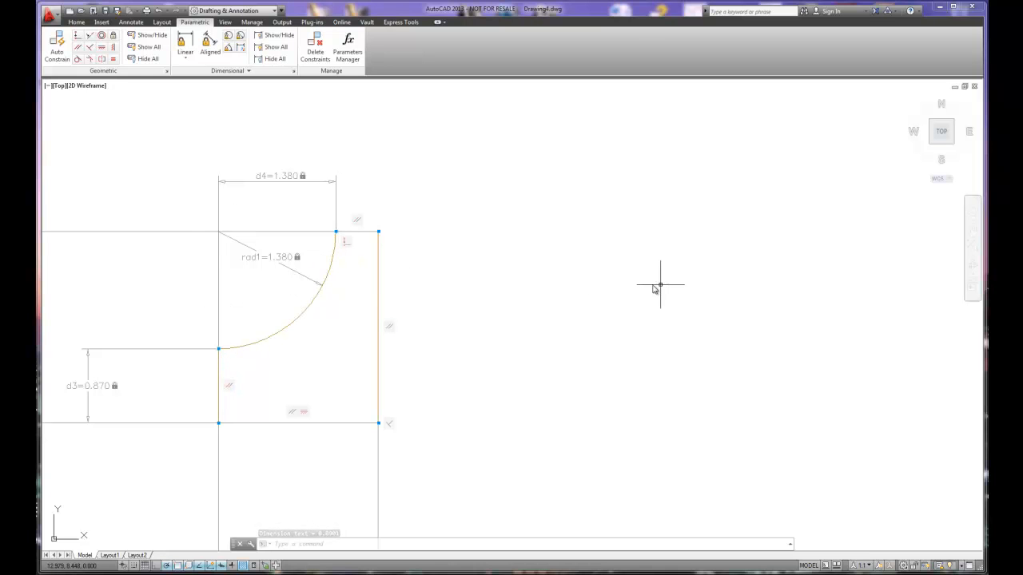
Step: Shrink the reference image to about 70% of its size by stretching its upper-left corner inward
scroll(504, 306, down, 1)
scroll(503, 306, down, 1)
click(820, 236)
click(815, 240)
click(816, 234)
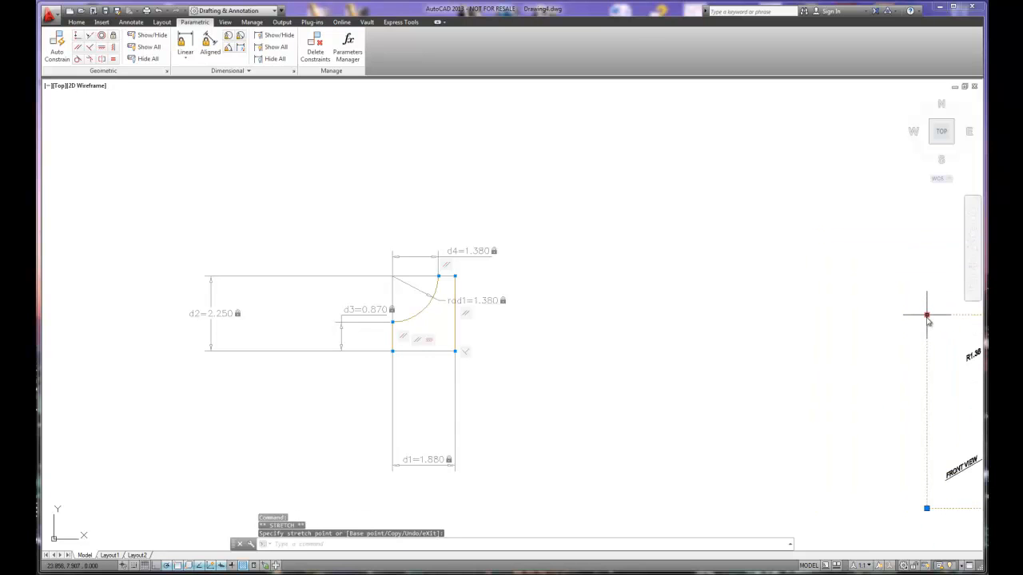
Step: Move the reference image by its upper-left corner to sit just beside the dimensioned profile
right_click(927, 318)
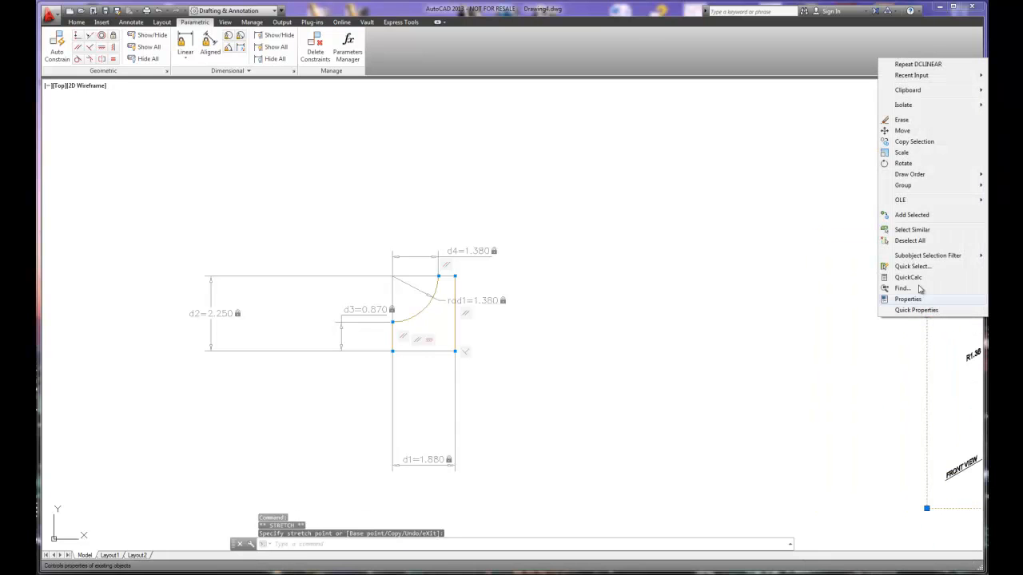
click(908, 133)
click(928, 314)
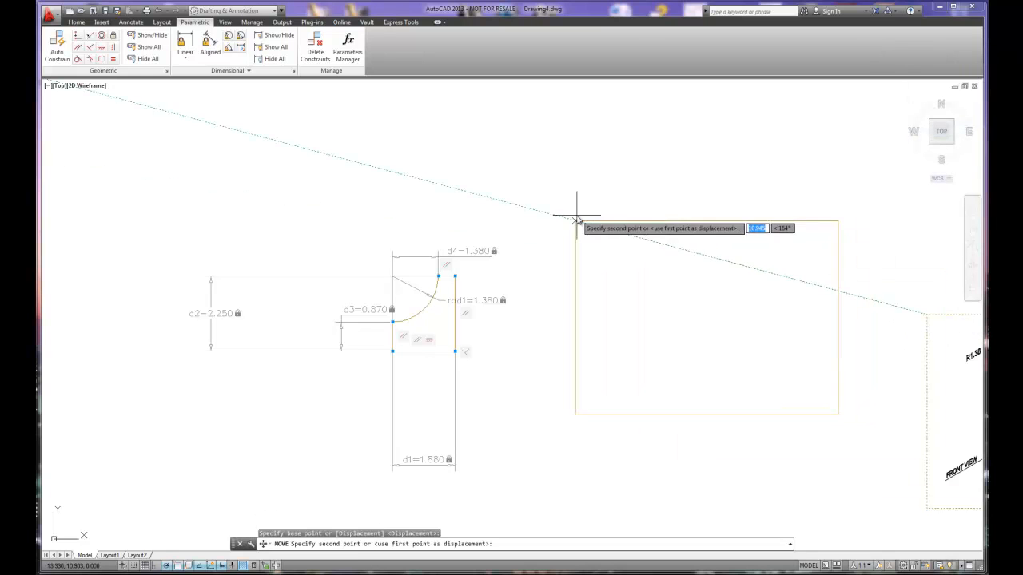
click(575, 223)
key(Escape)
scroll(472, 319, up, 4)
scroll(472, 319, down, 3)
scroll(370, 322, up, 3)
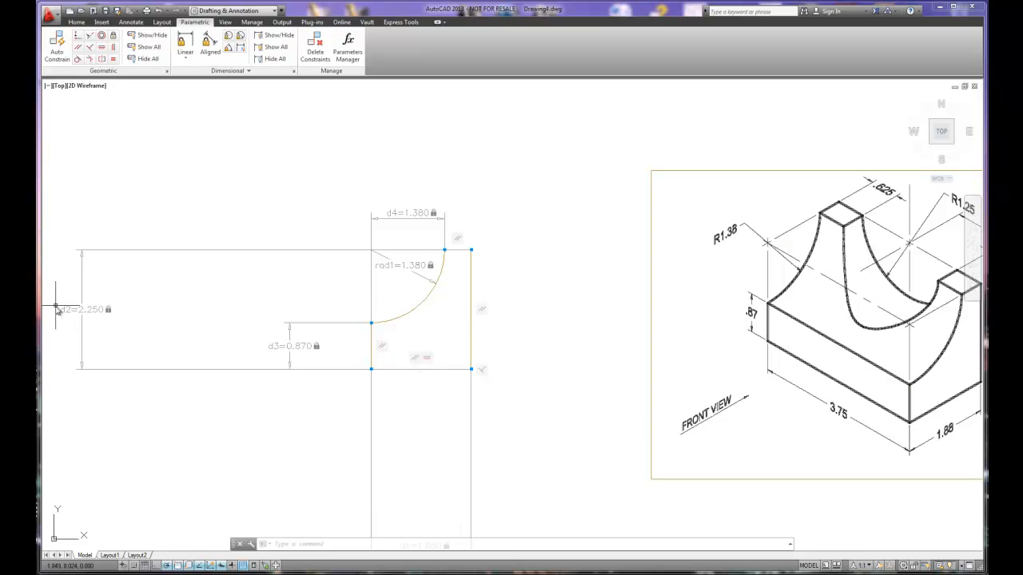
Step: Reposition the profile's overall height and overall width dimensions closer to its outline
click(81, 251)
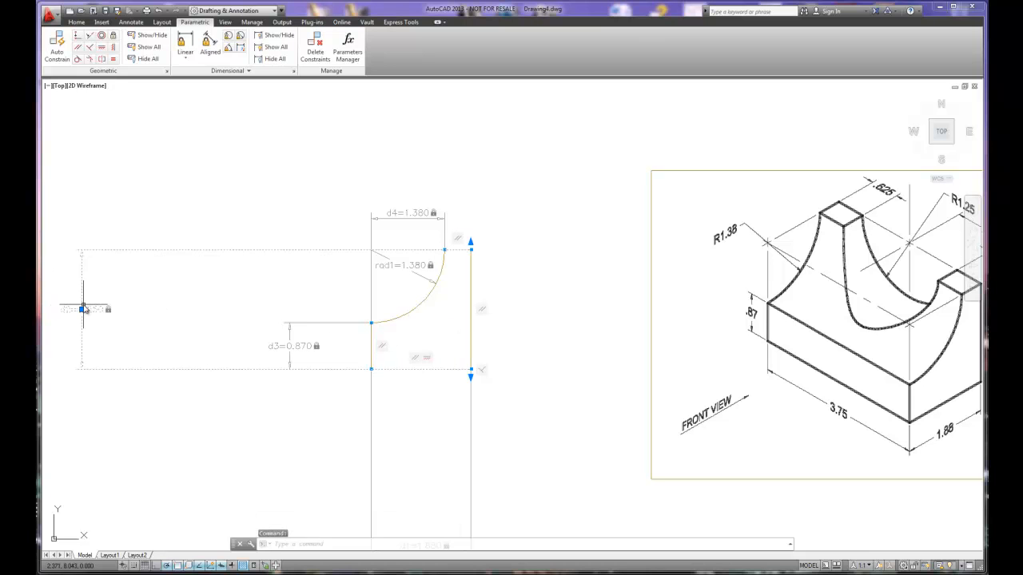
click(82, 309)
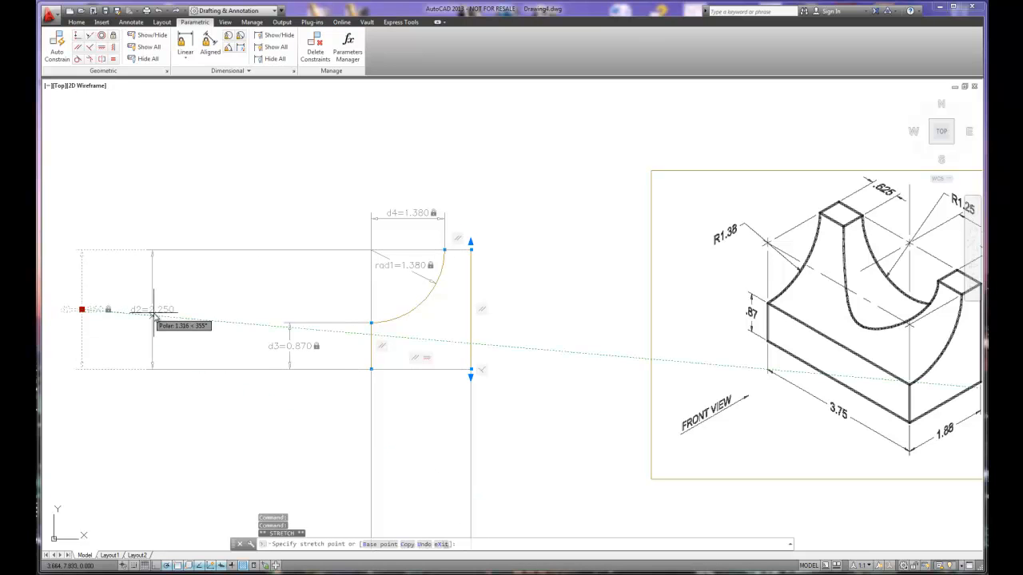
click(247, 309)
scroll(443, 461, down, 4)
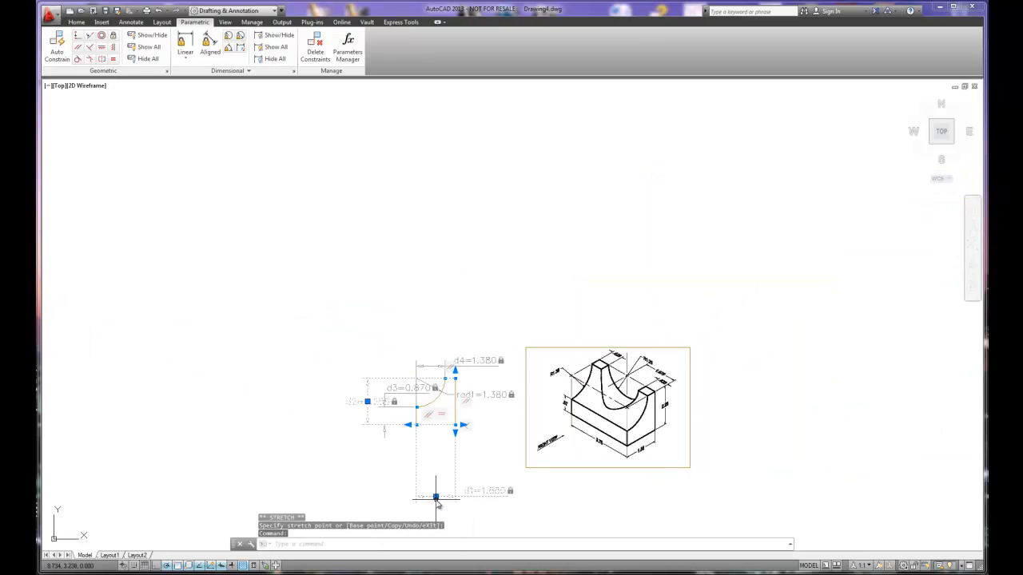
click(436, 497)
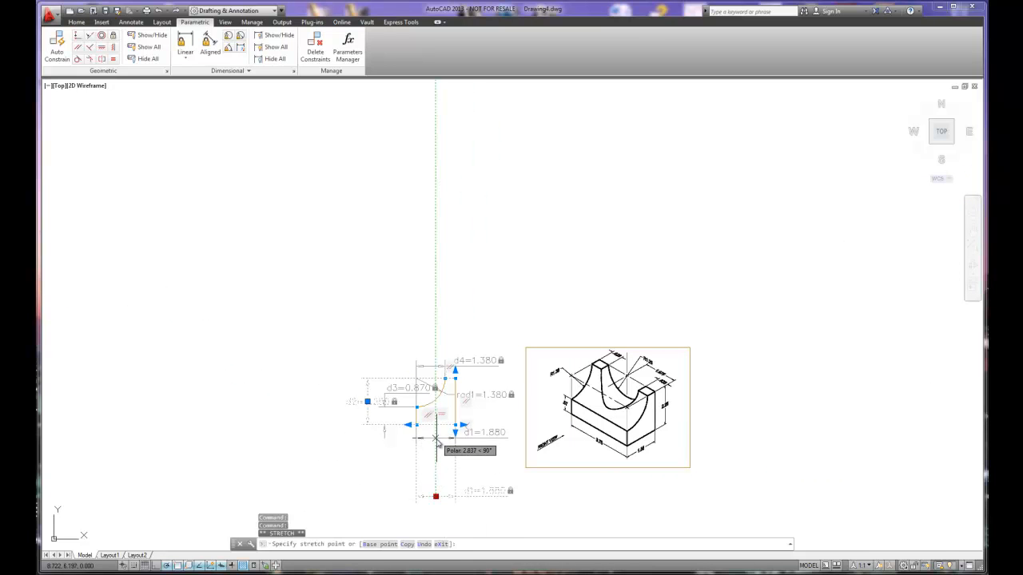
click(435, 444)
scroll(448, 383, up, 5)
middle_drag(612, 384, 500, 285)
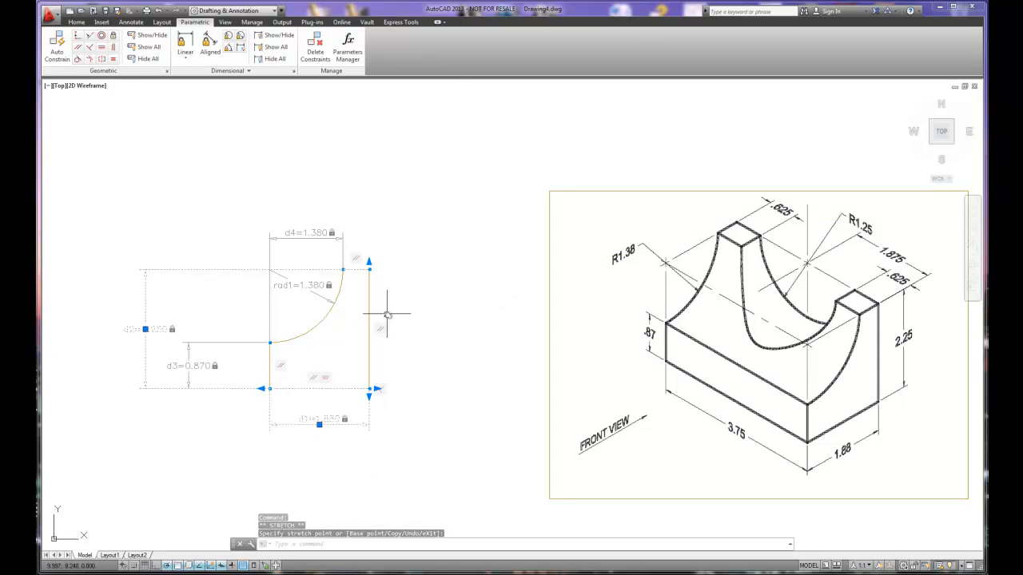
key(Escape)
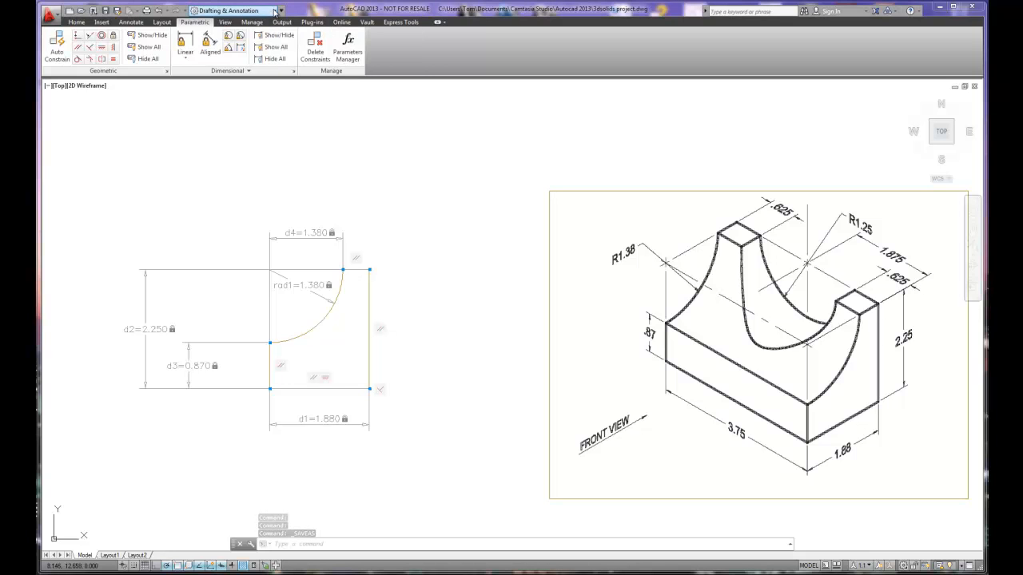
Step: Look at the profile isometrically in the 3D Modeling workspace, then return to the top view and Drafting & Annotation
click(274, 12)
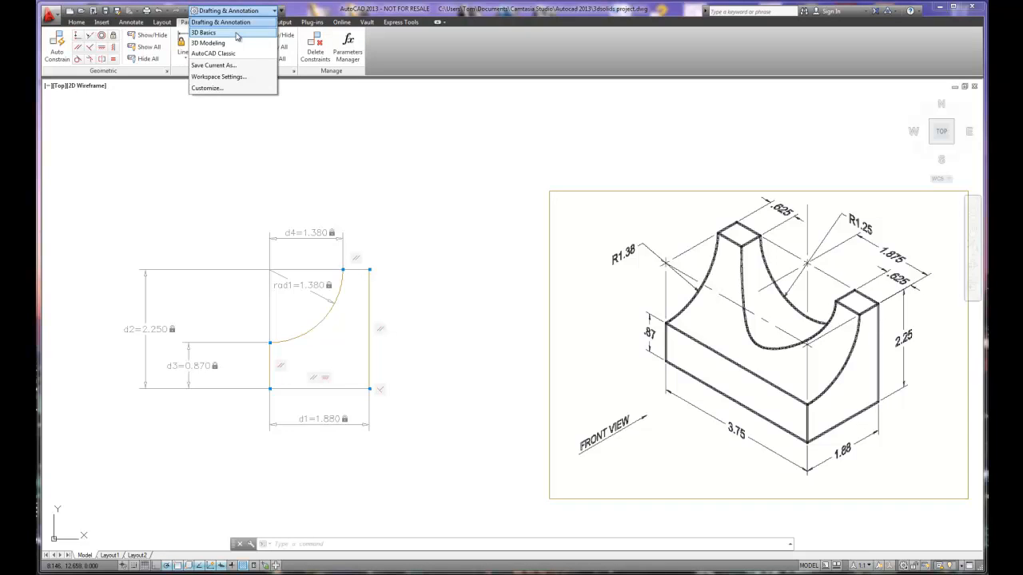
click(209, 43)
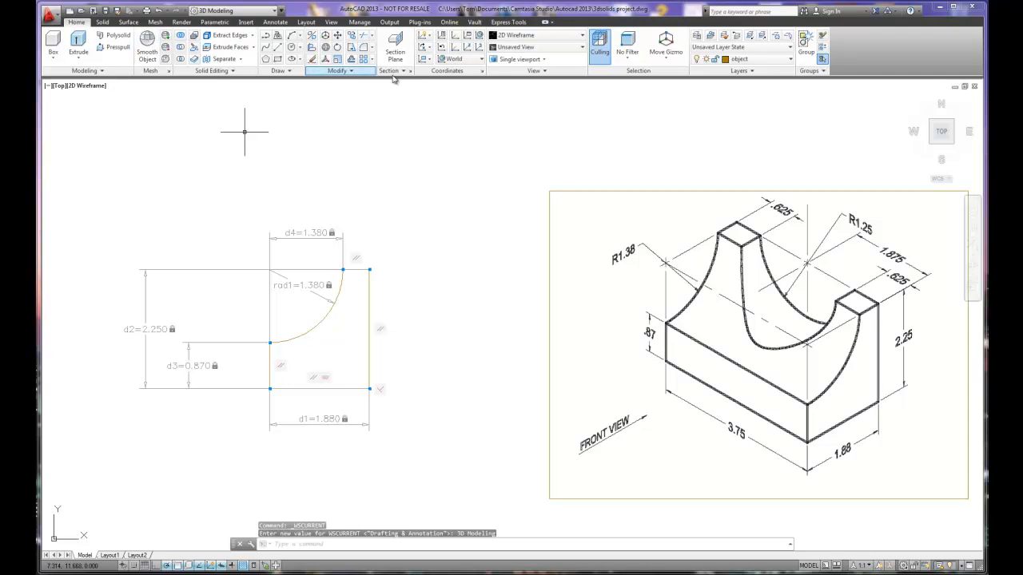
click(914, 105)
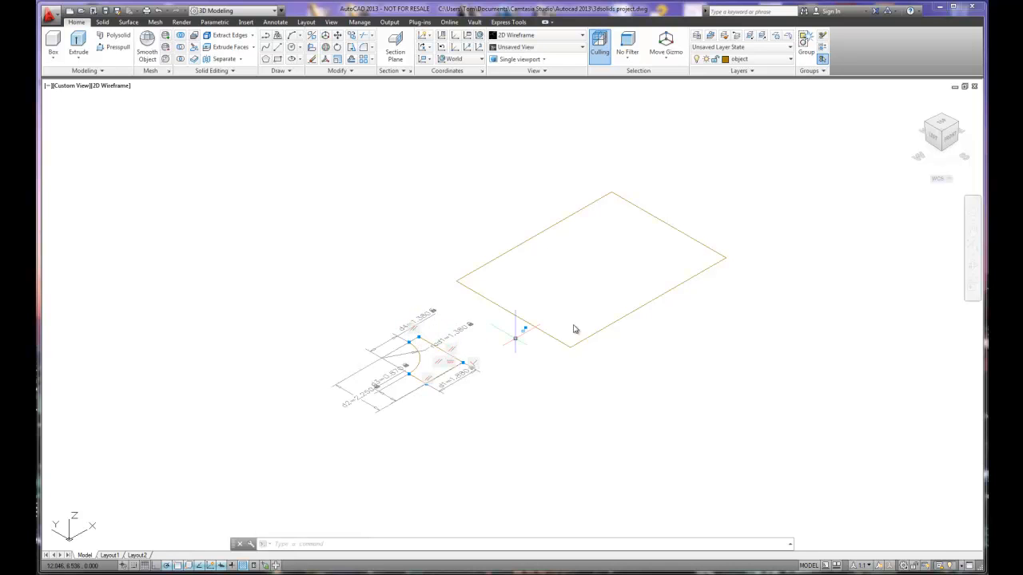
click(943, 126)
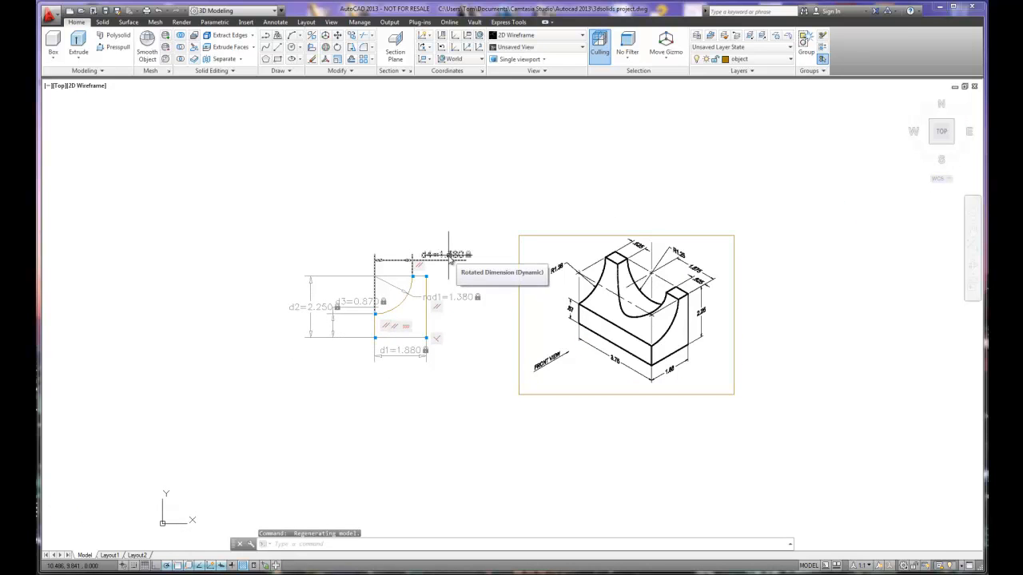
click(220, 11)
click(221, 23)
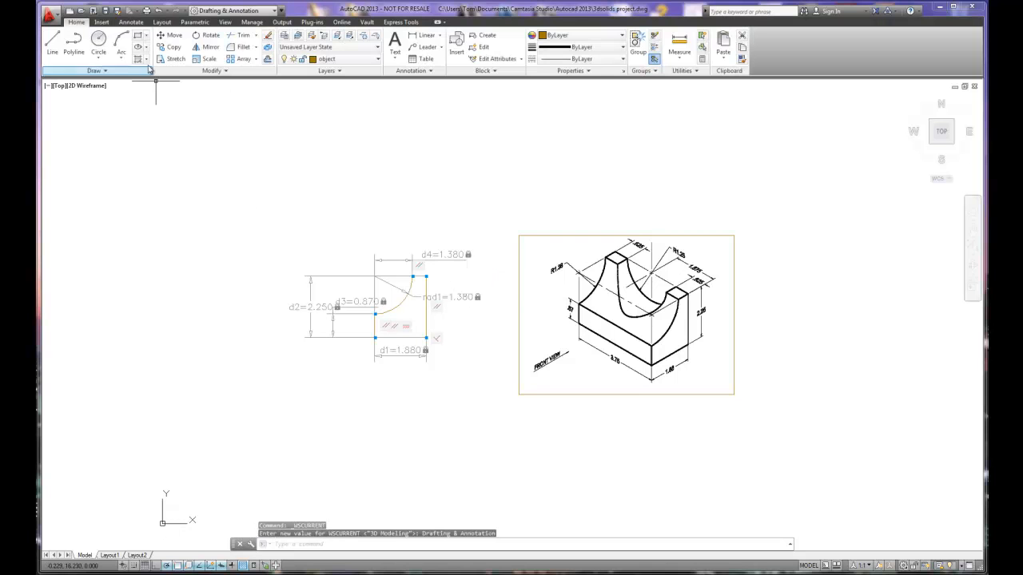
click(148, 62)
click(151, 114)
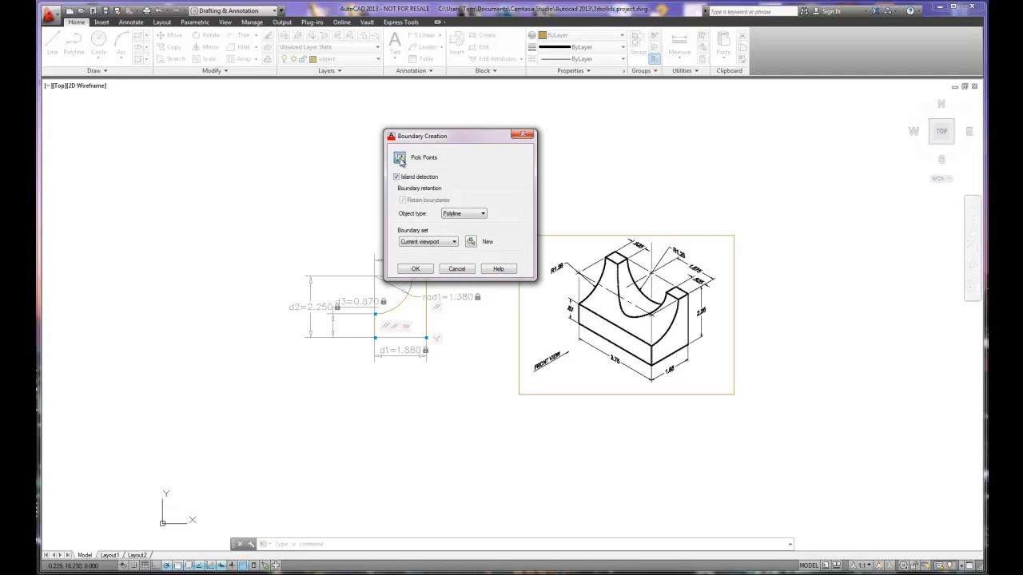
click(399, 159)
click(417, 317)
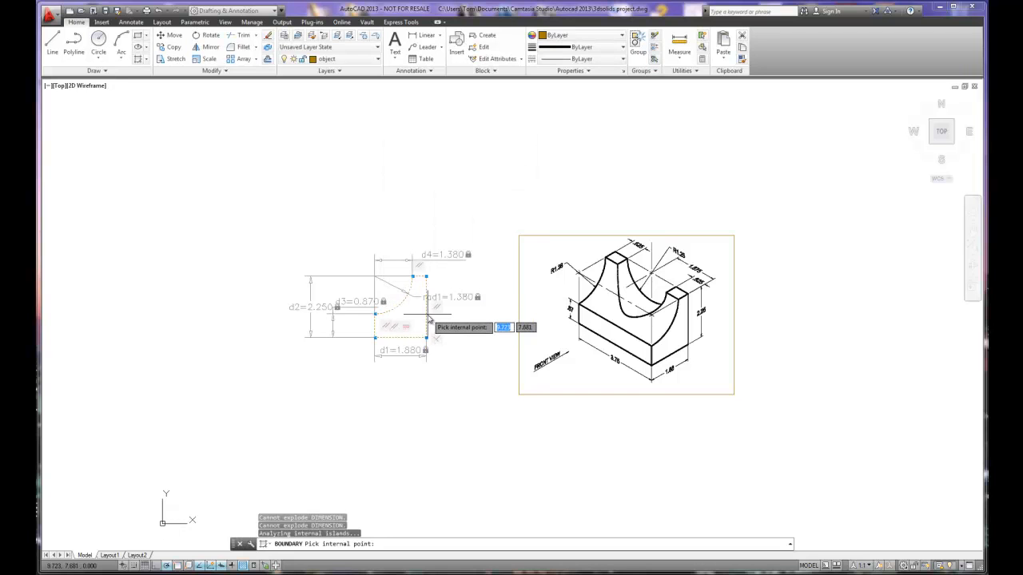
key(Escape)
key(Escape)
Step: Create a closed polyline boundary from a point picked inside the profile, with island detection on
scroll(420, 319, up, 4)
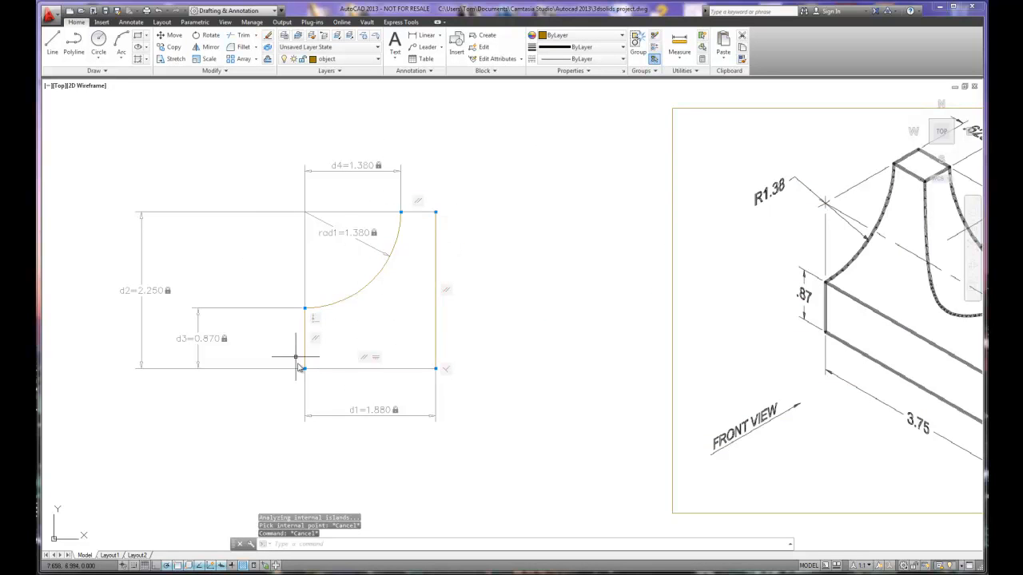
click(147, 59)
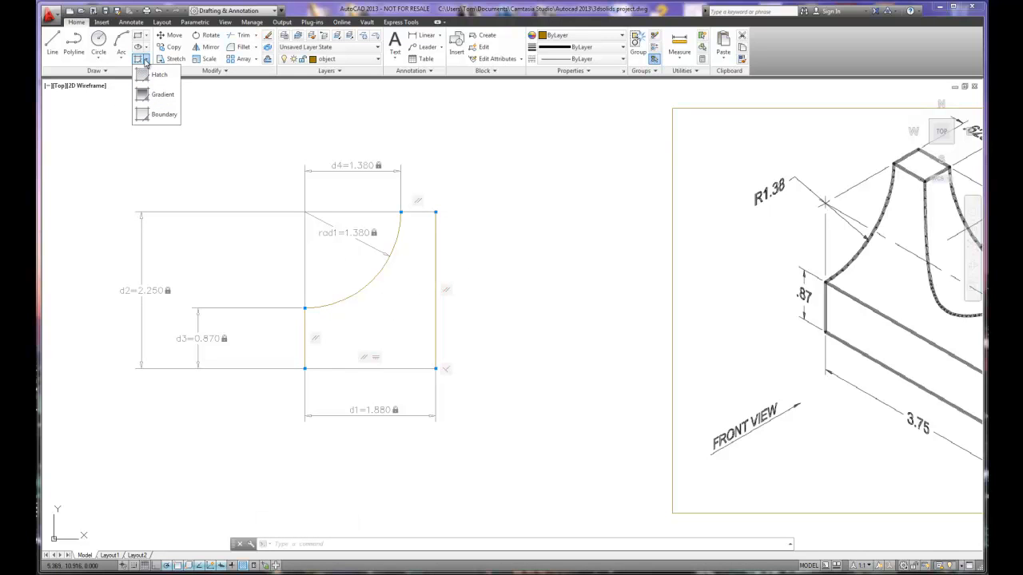
click(155, 117)
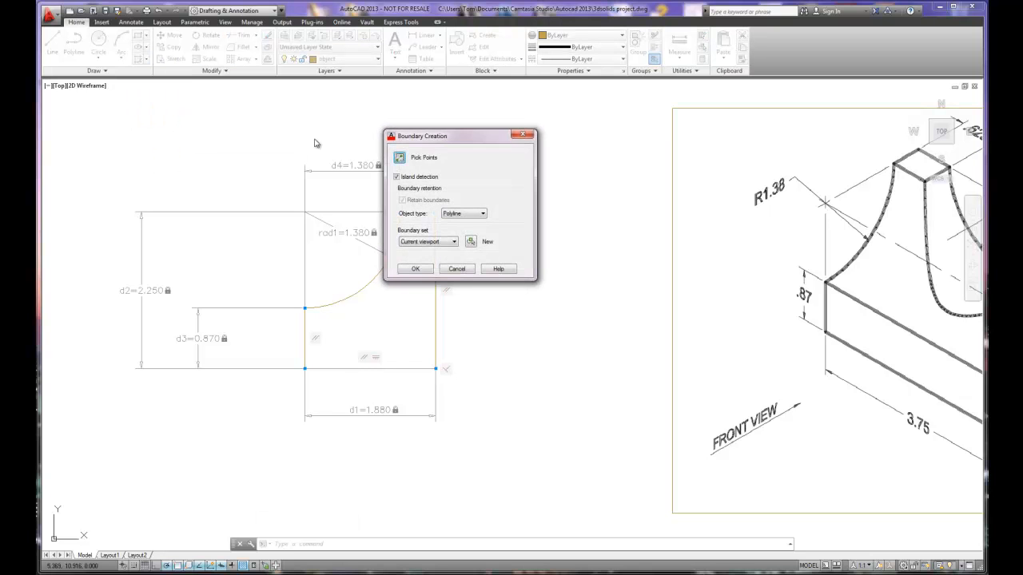
drag(461, 139, 560, 120)
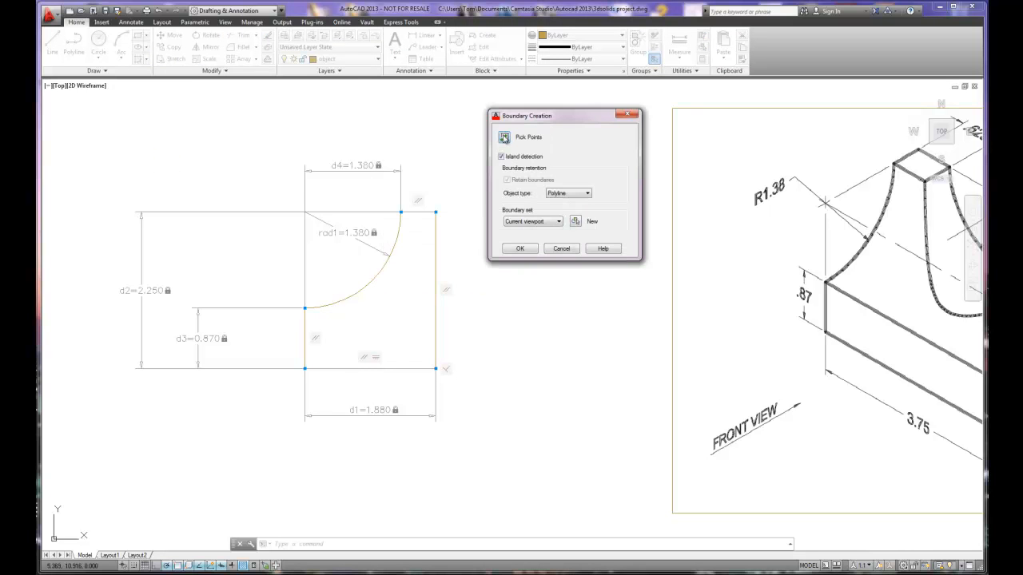
click(504, 138)
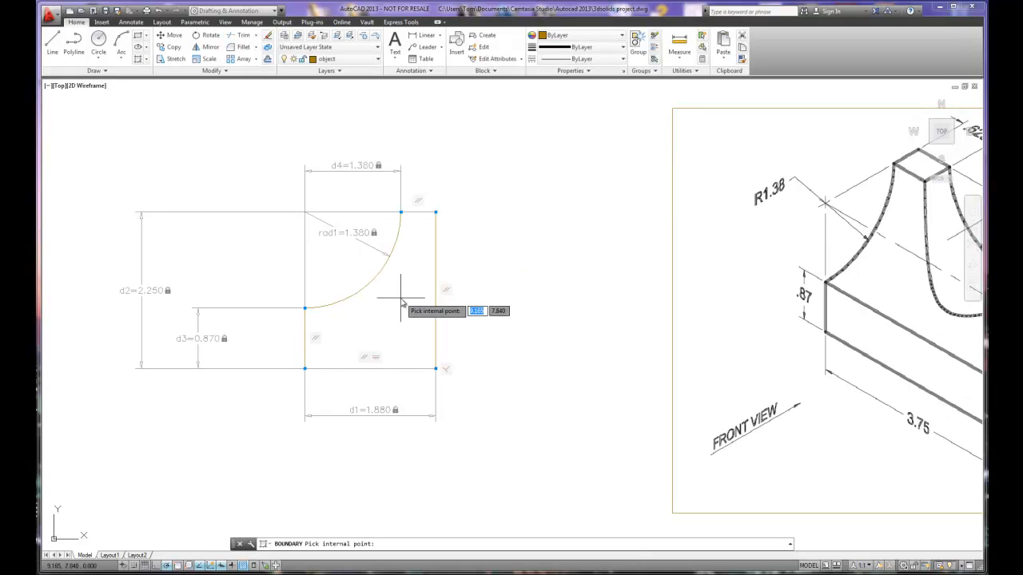
click(402, 300)
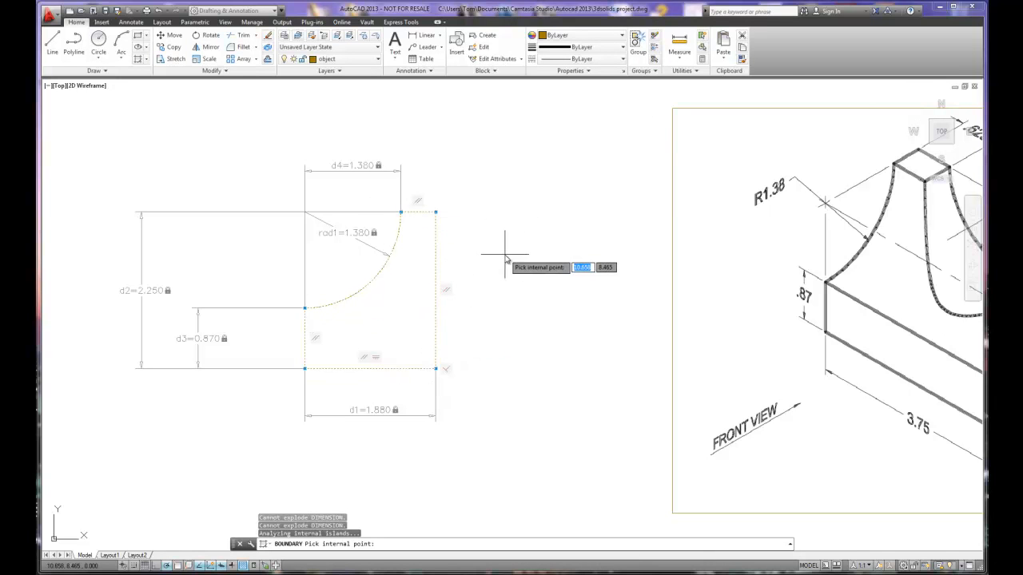
key(Return)
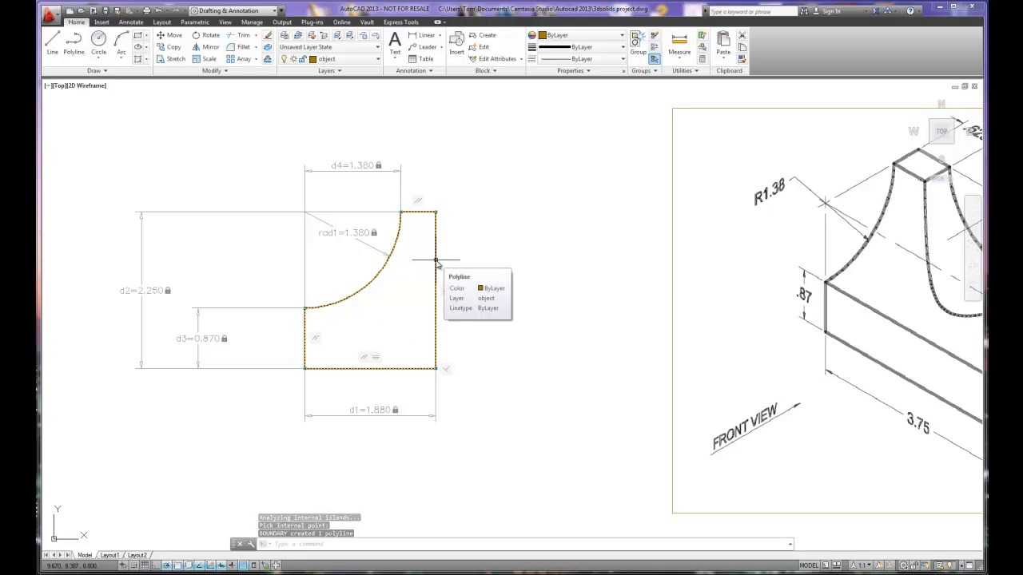
Step: Switch to the 3D Modeling workspace and extrude the closed profile polyline to a height of 3.75
click(275, 10)
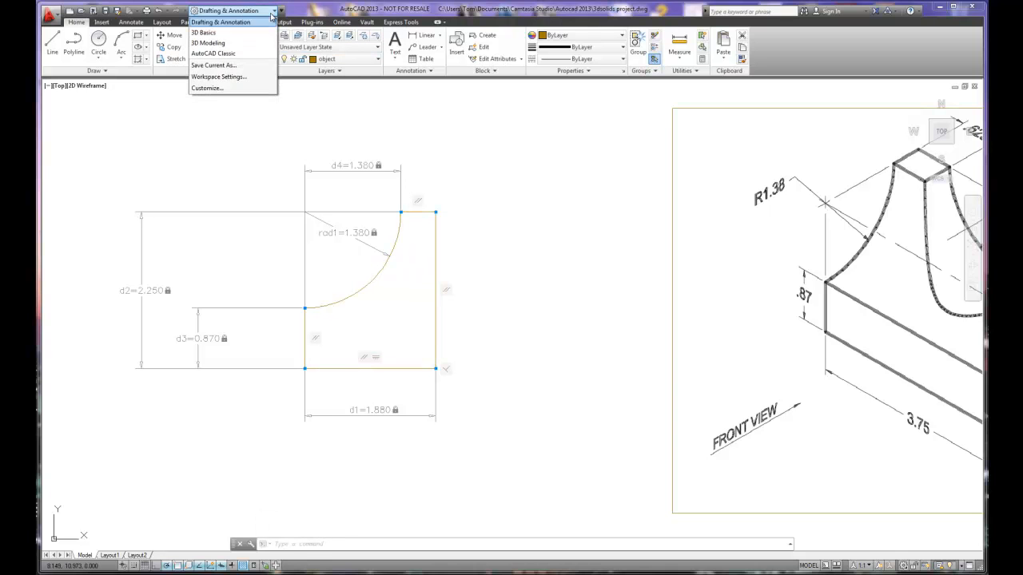
click(214, 44)
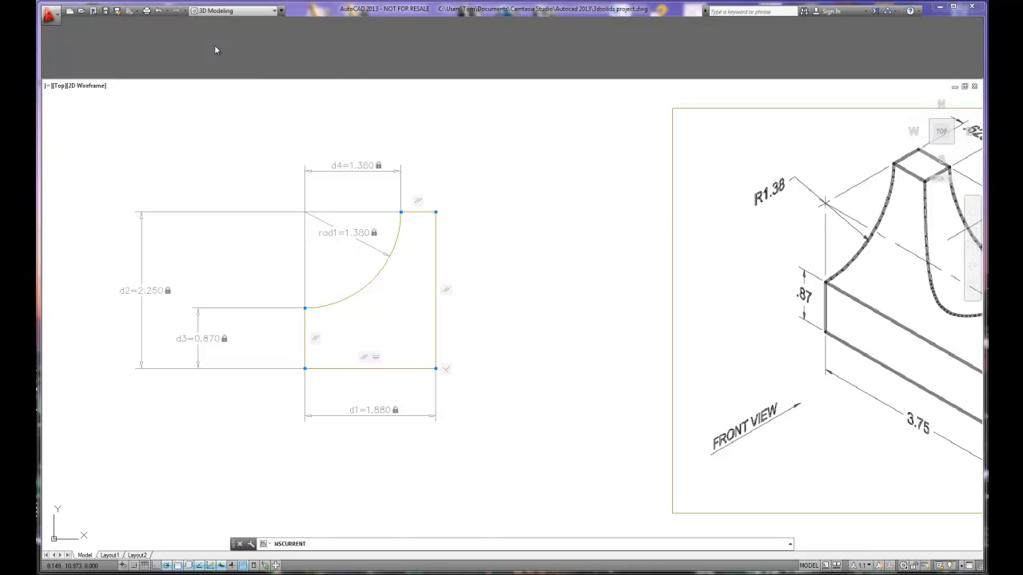
click(78, 44)
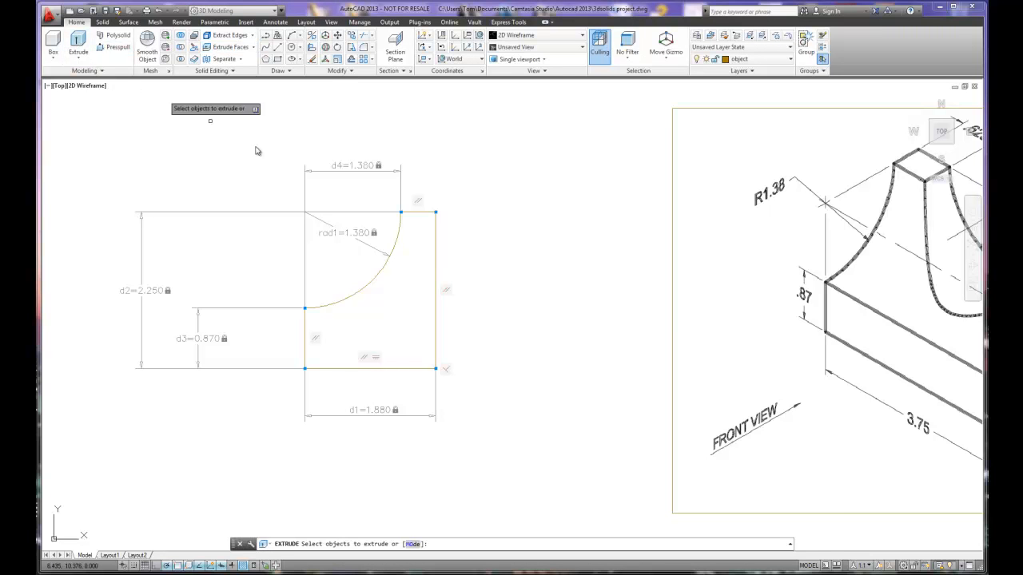
click(78, 42)
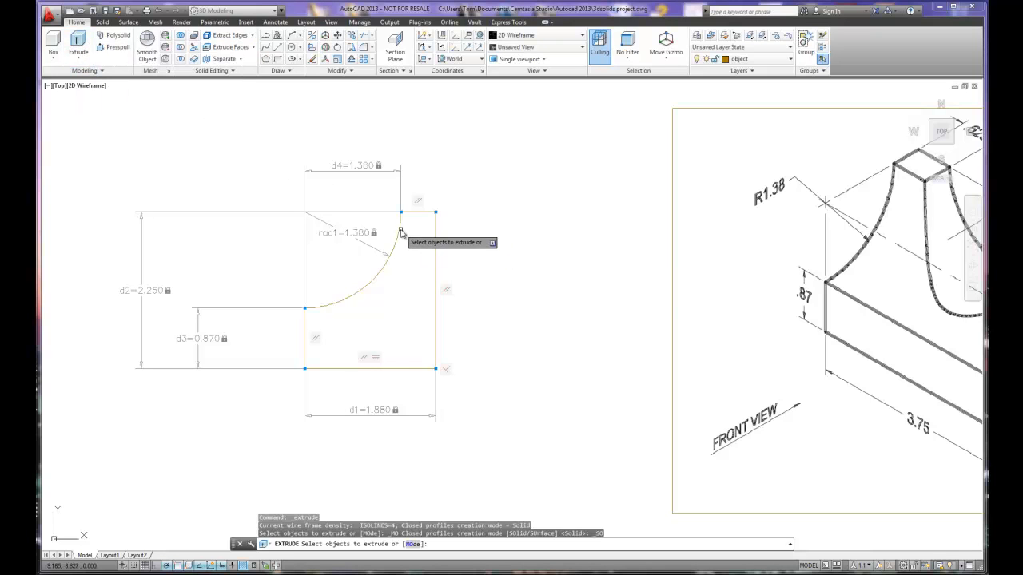
click(399, 230)
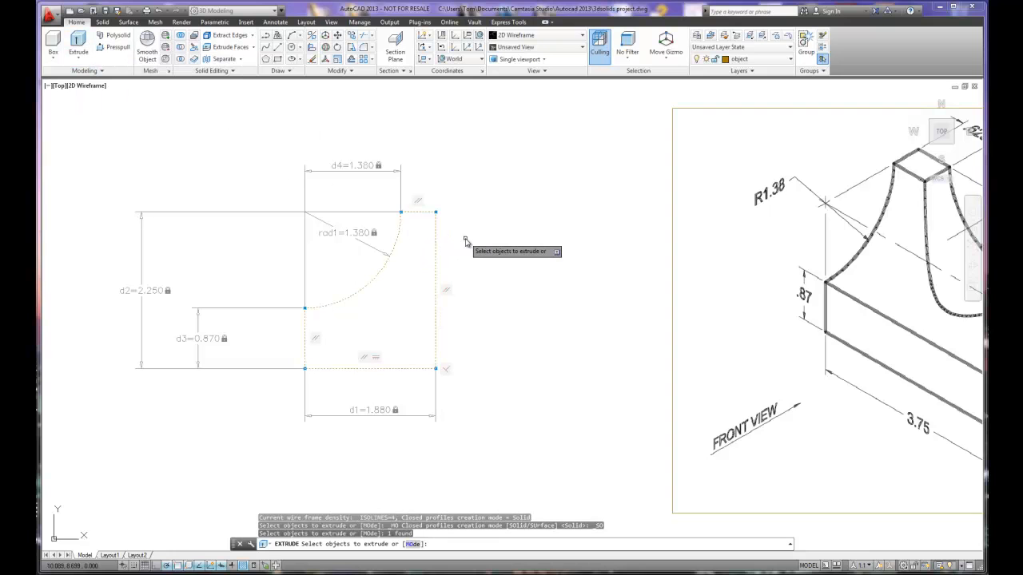
right_click(466, 241)
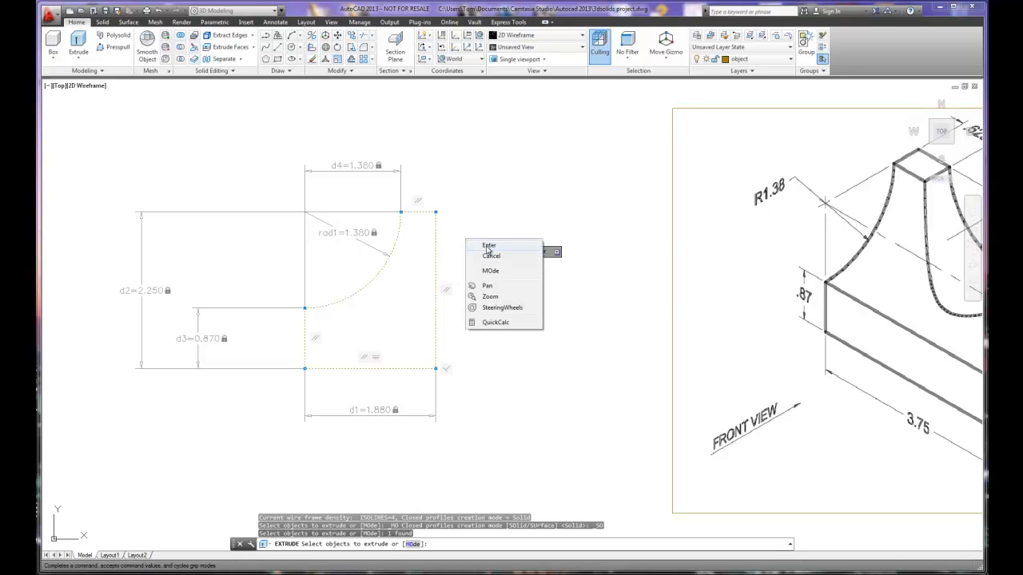
click(488, 246)
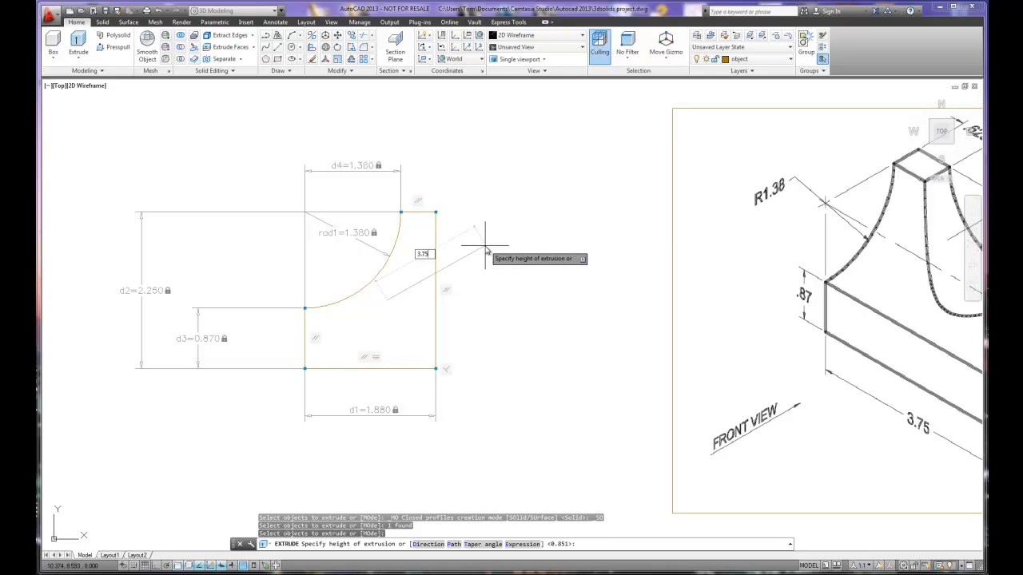
key(Return)
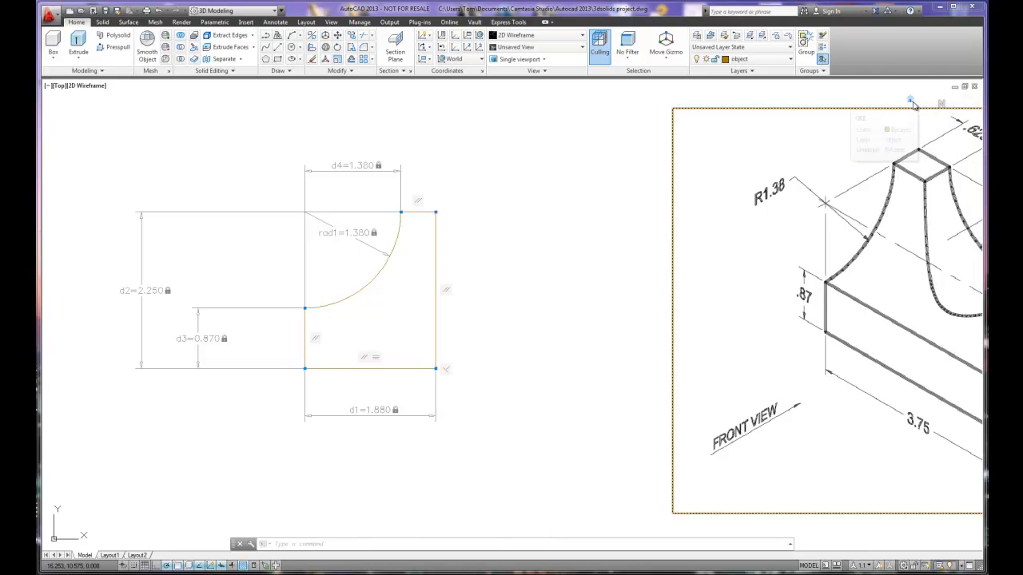
Step: Inspect the extruded solid in the isometric home view and return to the top view
click(912, 101)
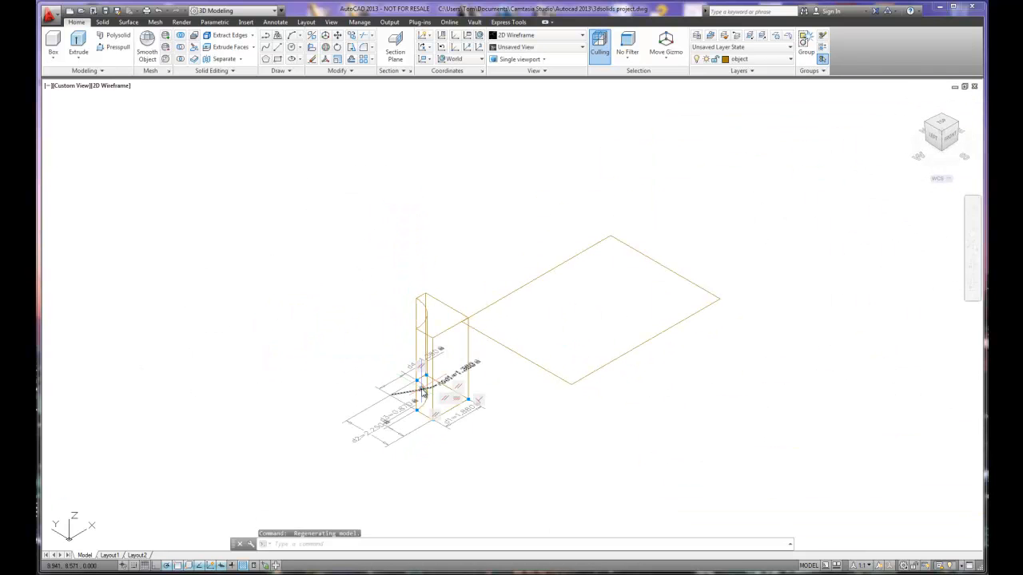
scroll(423, 392, up, 4)
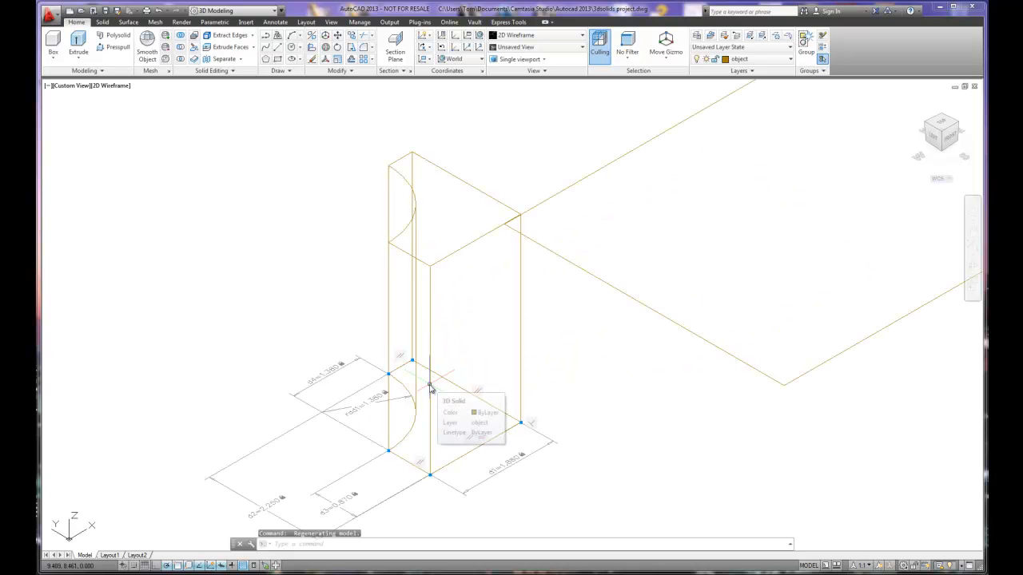
scroll(430, 389, down, 2)
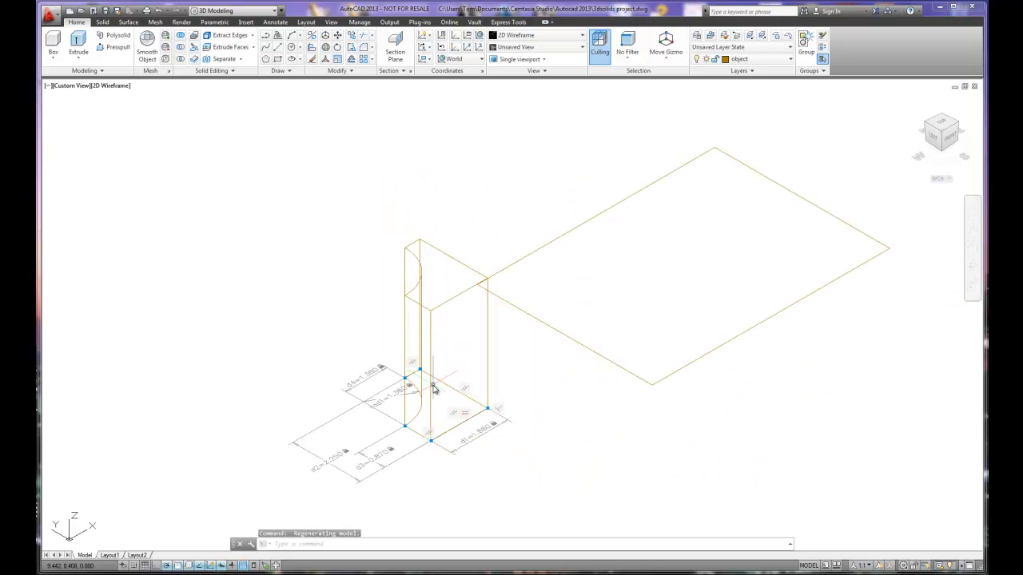
click(943, 124)
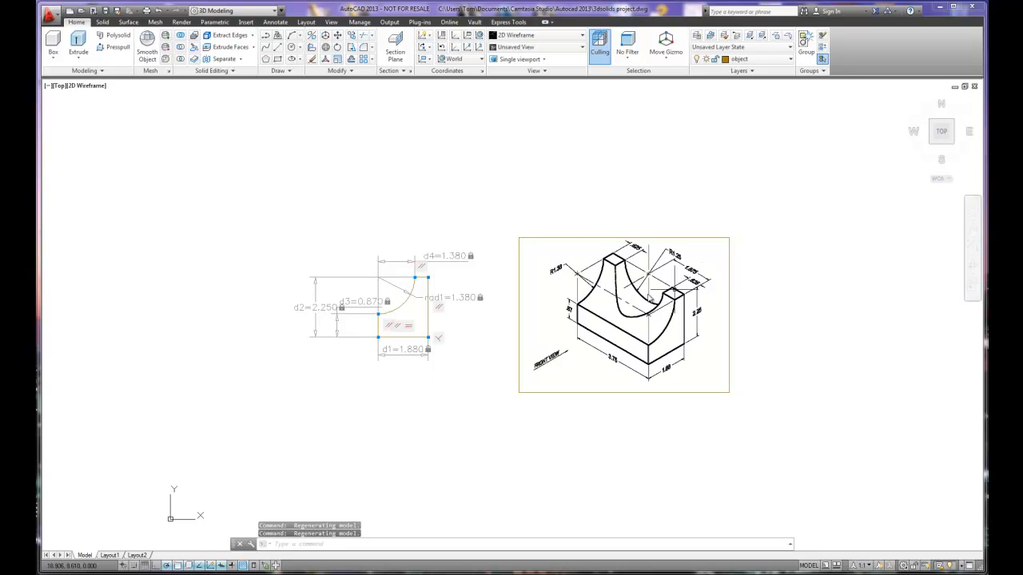
Step: Check the dimensions in the reference image, and show the model in the isometric home view with the Shaded visual style
scroll(669, 295, up, 4)
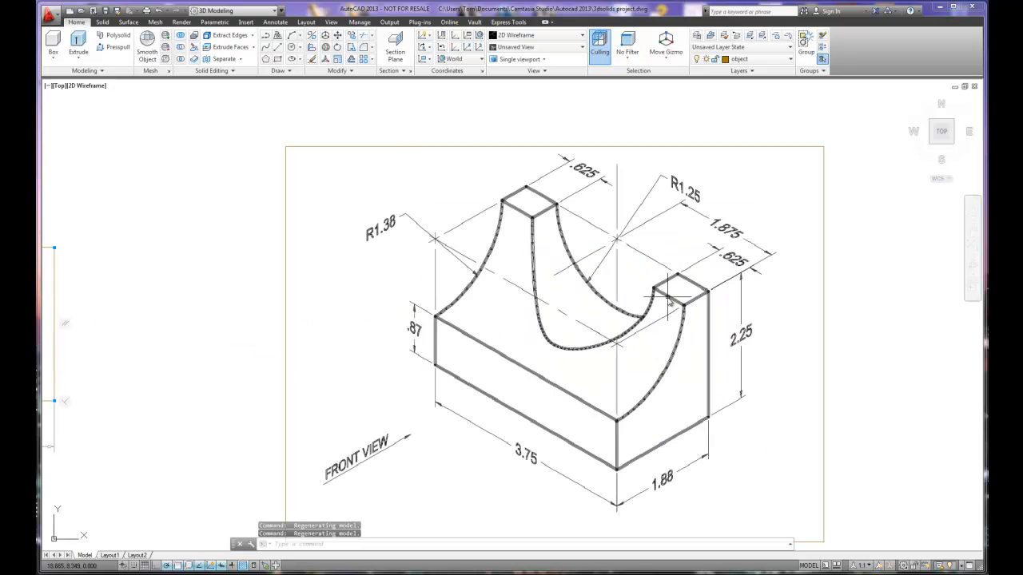
scroll(670, 300, up, 1)
scroll(647, 255, down, 1)
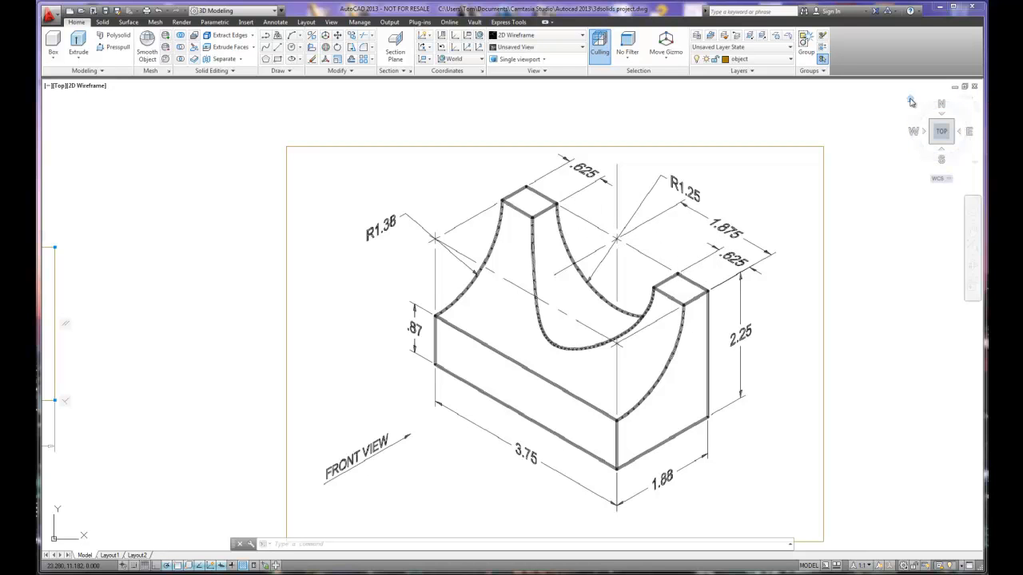
click(911, 101)
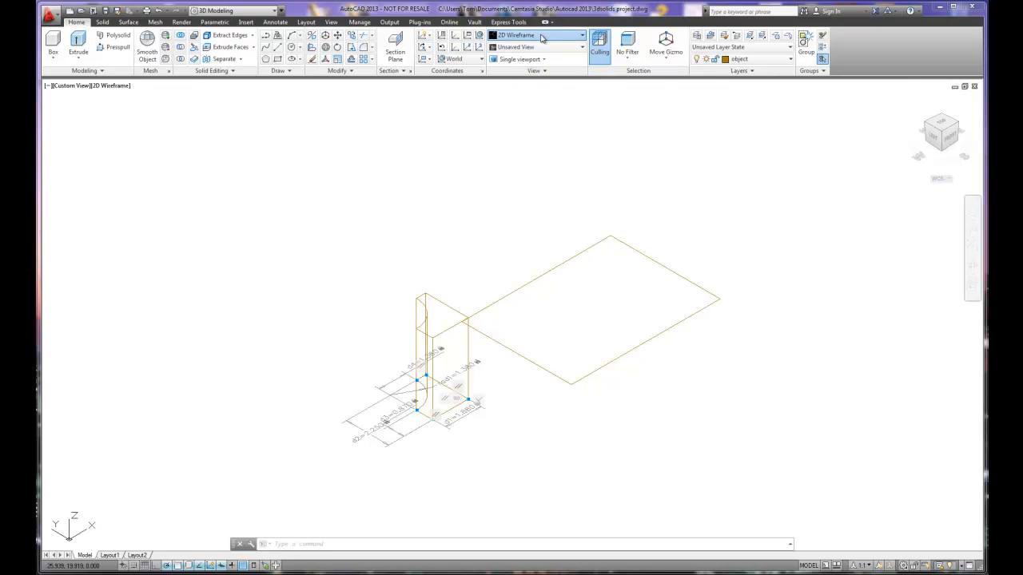
click(581, 38)
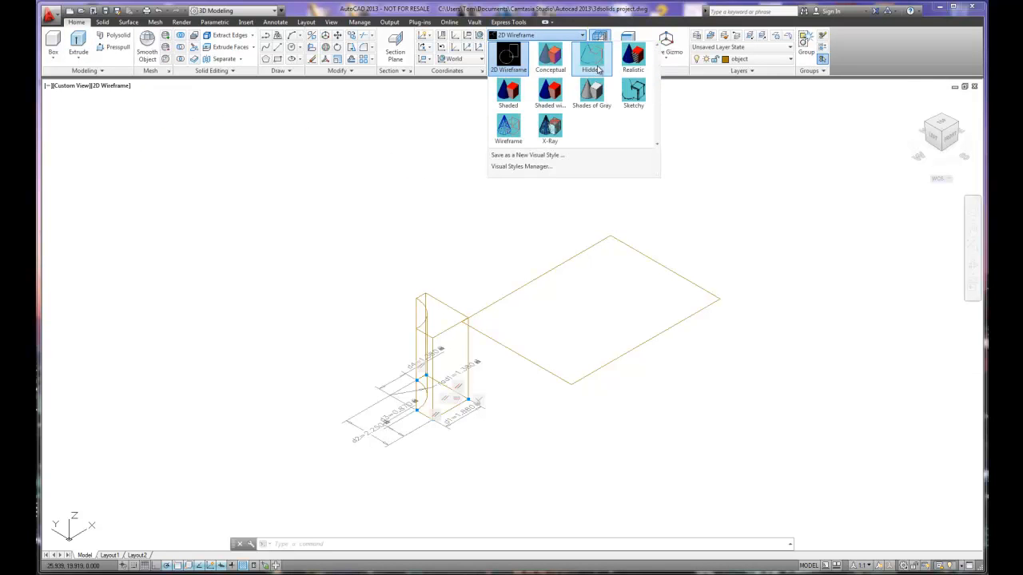
click(509, 94)
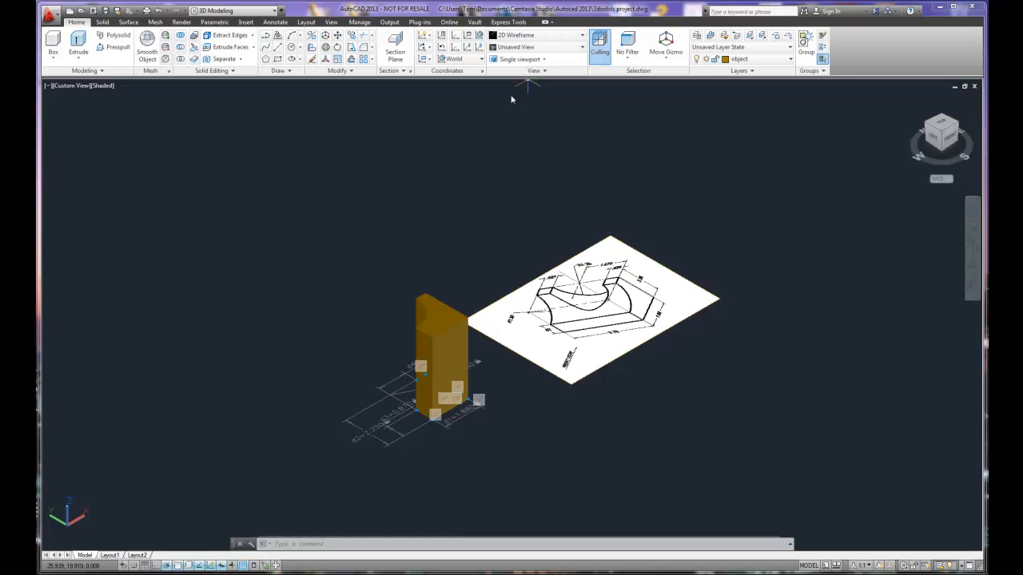
Step: Examine the shaded solid from the isometric, bottom and rotated bottom views
scroll(496, 348, up, 3)
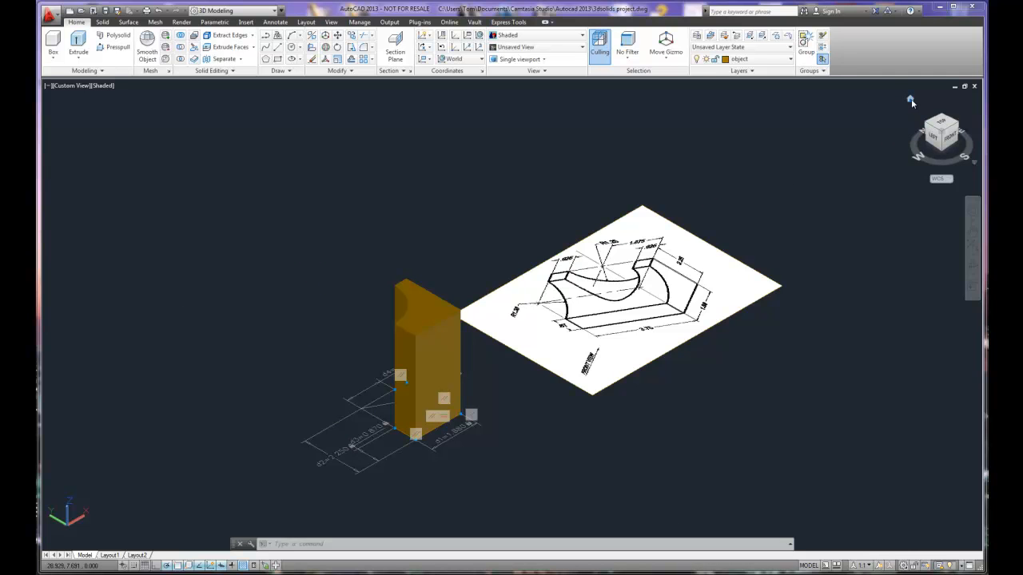
click(910, 99)
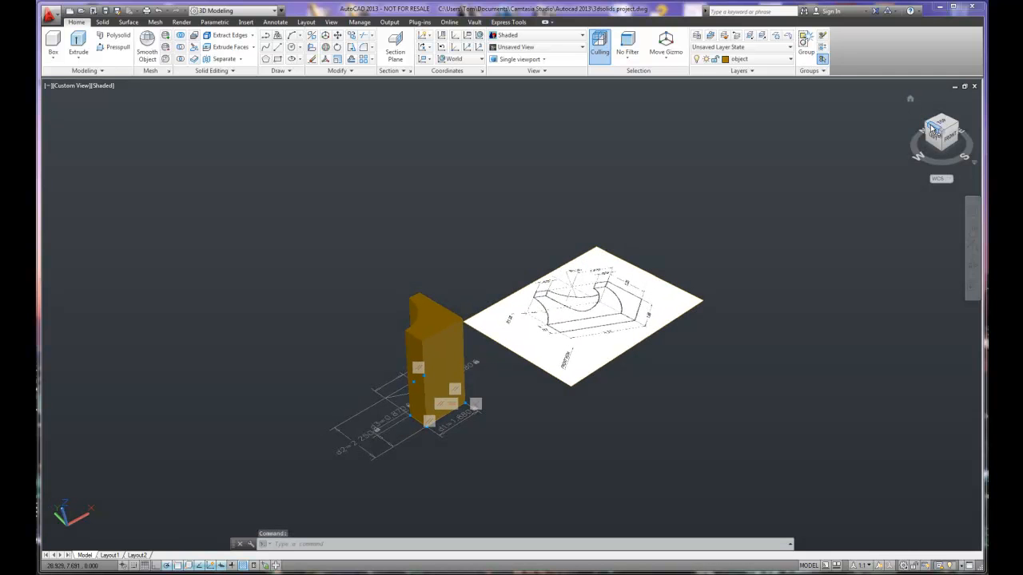
click(928, 125)
mouse_move(934, 122)
mouse_down()
mouse_move(949, 125)
mouse_move(679, 148)
mouse_move(101, 157)
mouse_move(116, 90)
mouse_move(88, 112)
mouse_move(914, 111)
mouse_move(876, 134)
mouse_move(890, 136)
mouse_up()
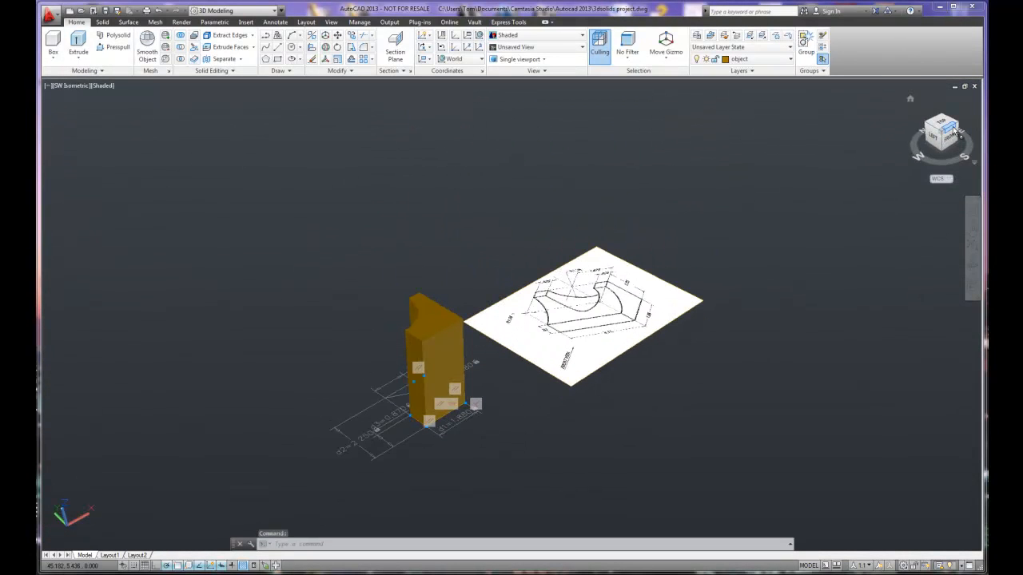
mouse_move(957, 126)
mouse_down()
mouse_move(976, 143)
mouse_move(44, 174)
mouse_move(158, 101)
mouse_move(224, 542)
mouse_move(283, 455)
mouse_move(280, 398)
mouse_move(167, 391)
mouse_move(271, 470)
mouse_move(270, 498)
mouse_move(189, 538)
mouse_move(220, 538)
mouse_move(233, 455)
mouse_move(272, 372)
mouse_move(217, 386)
mouse_move(292, 392)
mouse_up()
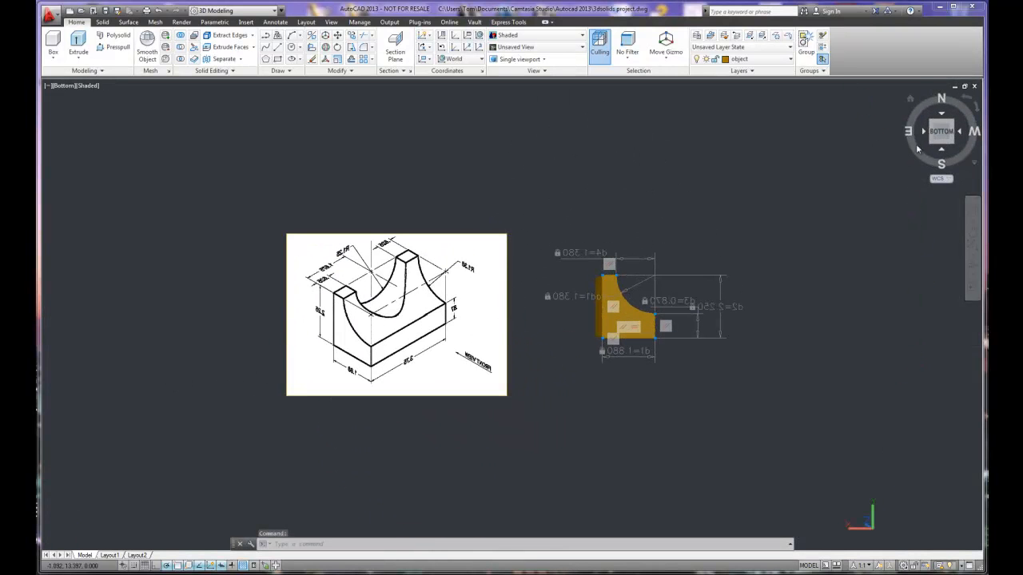
click(978, 110)
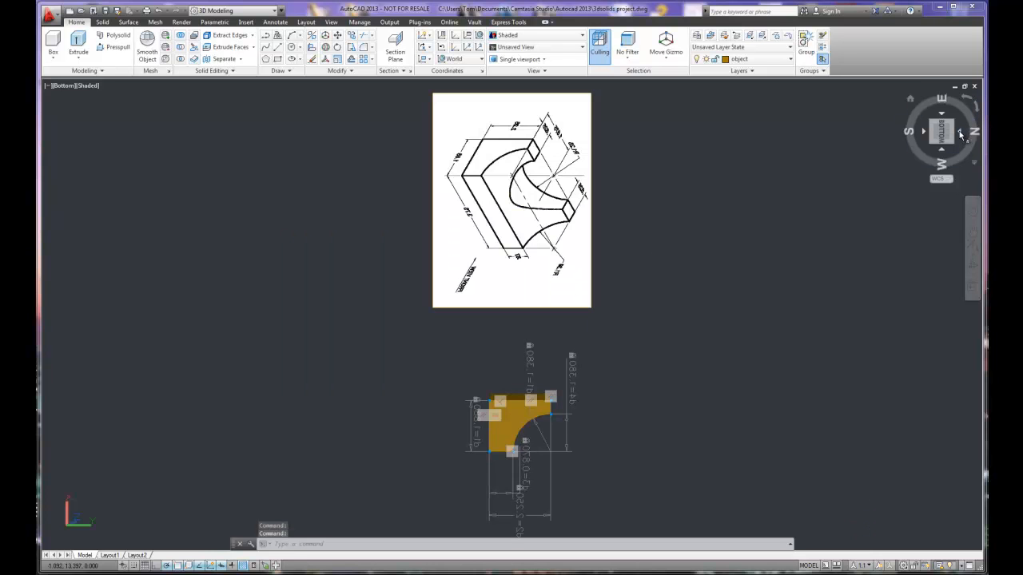
click(953, 137)
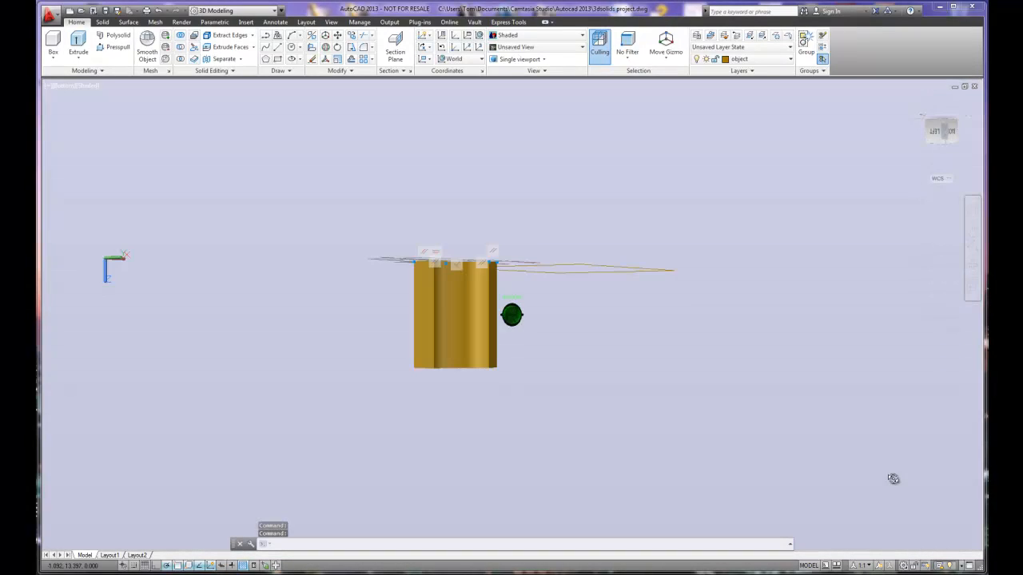
Step: Orbit around the solid to compare its concave face with the reference drawing, and return to the isometric home view
mouse_move(894, 479)
shift+middle_down()
mouse_move(891, 467)
mouse_move(915, 538)
shift+middle_up()
scroll(760, 283, down, 1)
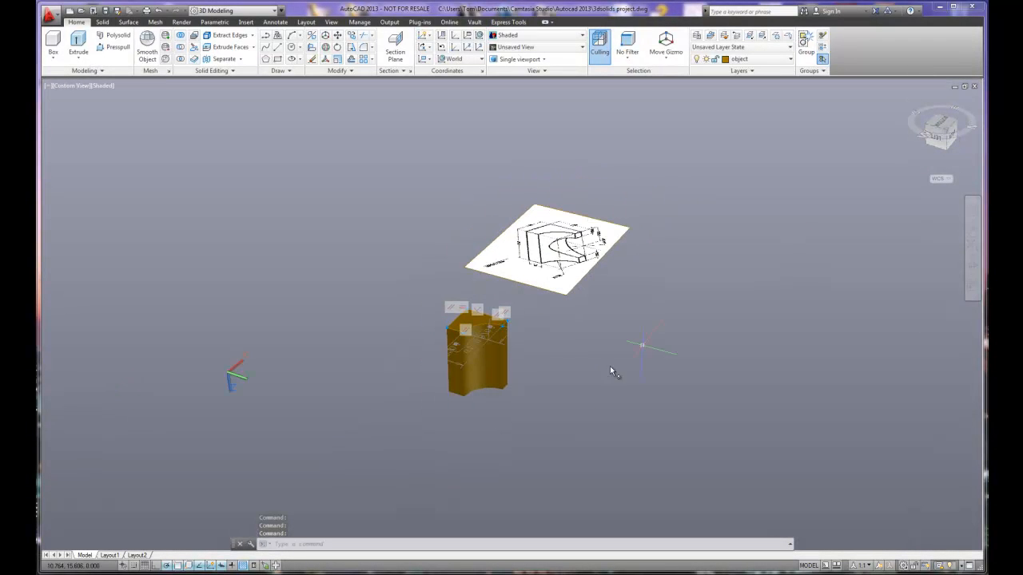
scroll(572, 383, up, 2)
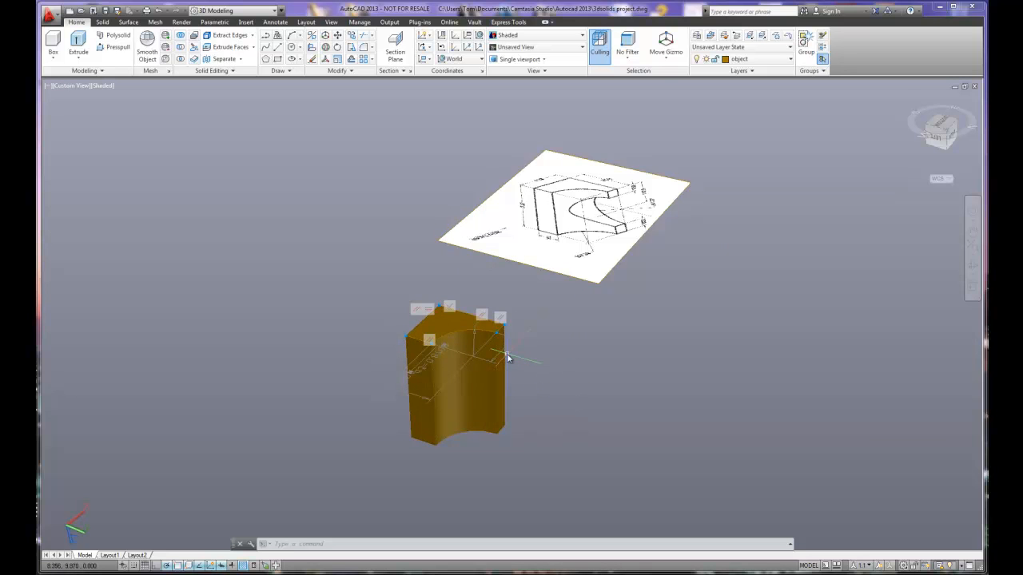
scroll(653, 200, up, 2)
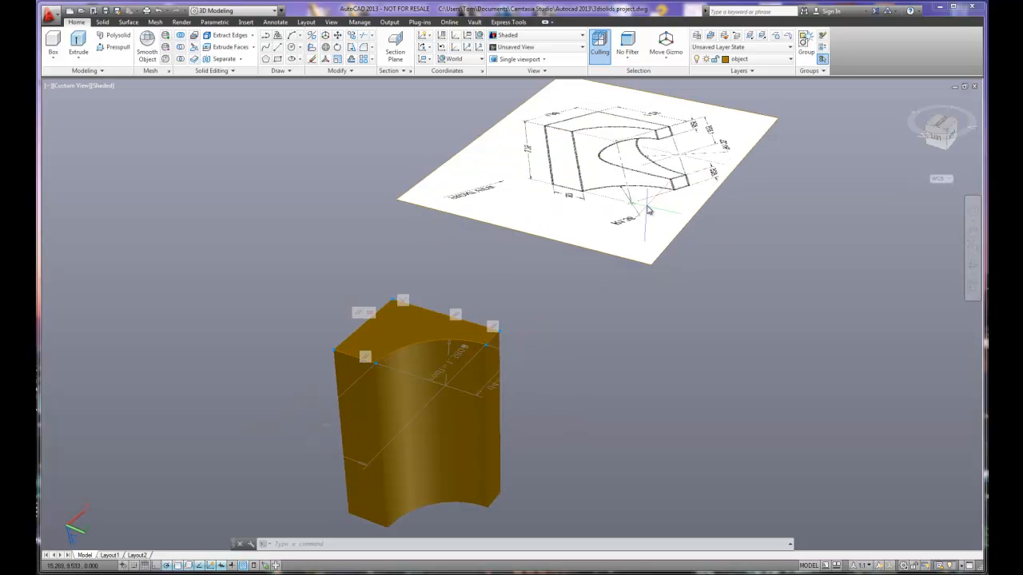
scroll(728, 152, down, 1)
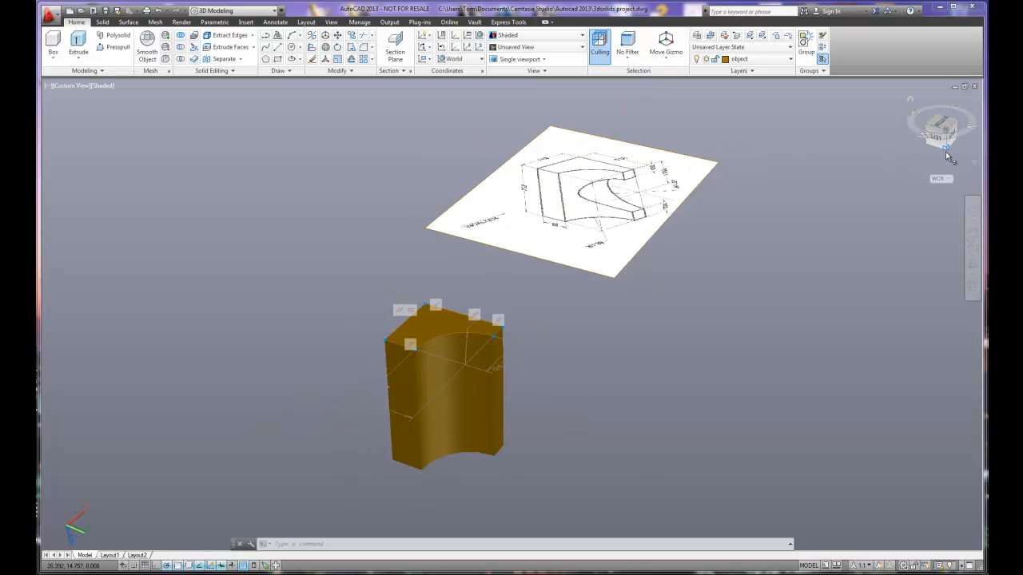
click(944, 124)
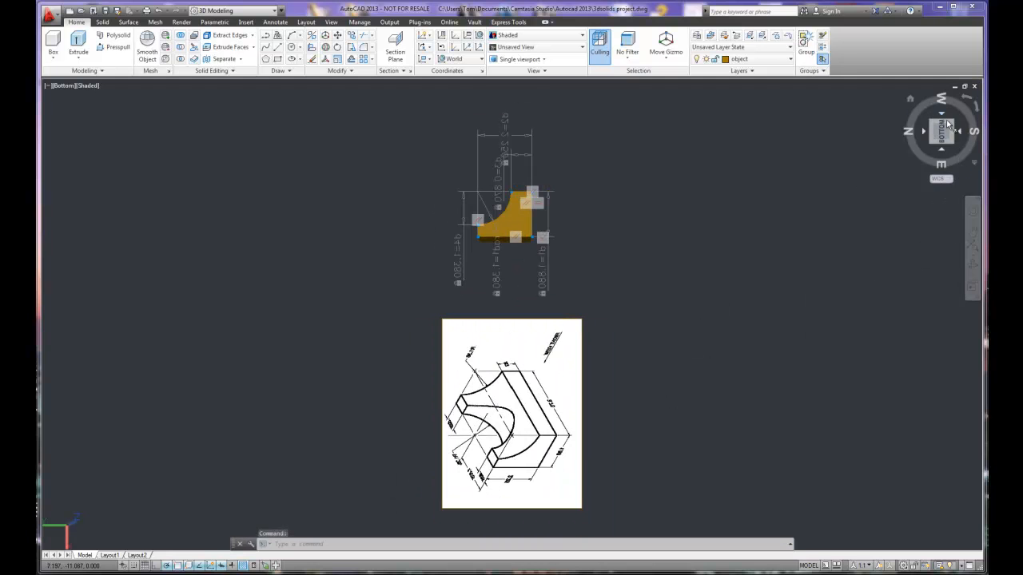
click(912, 100)
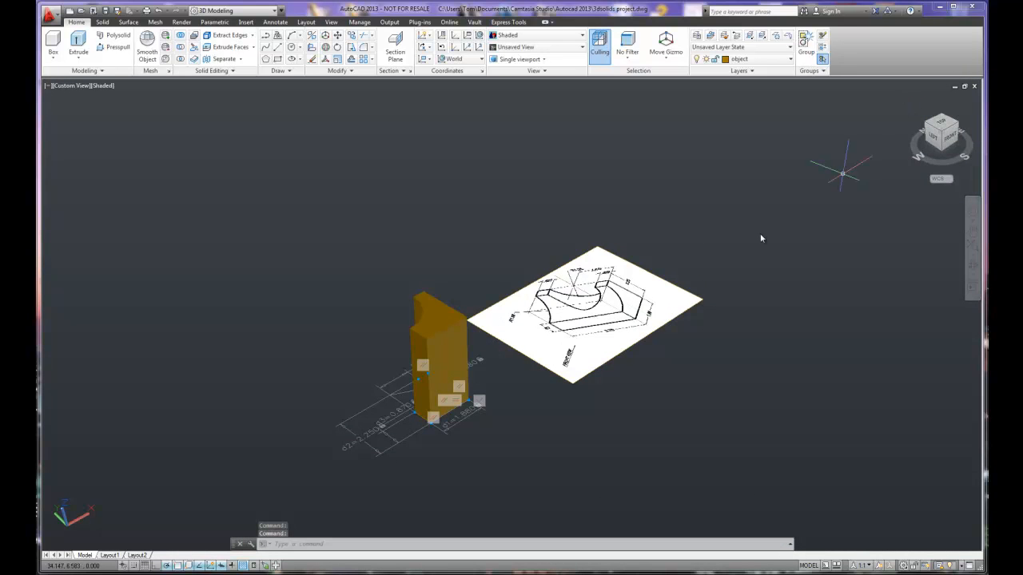
Step: Study the arc cutout in the reference drawing and compare it with the solid's flat back face in the NE isometric view
scroll(536, 340, up, 4)
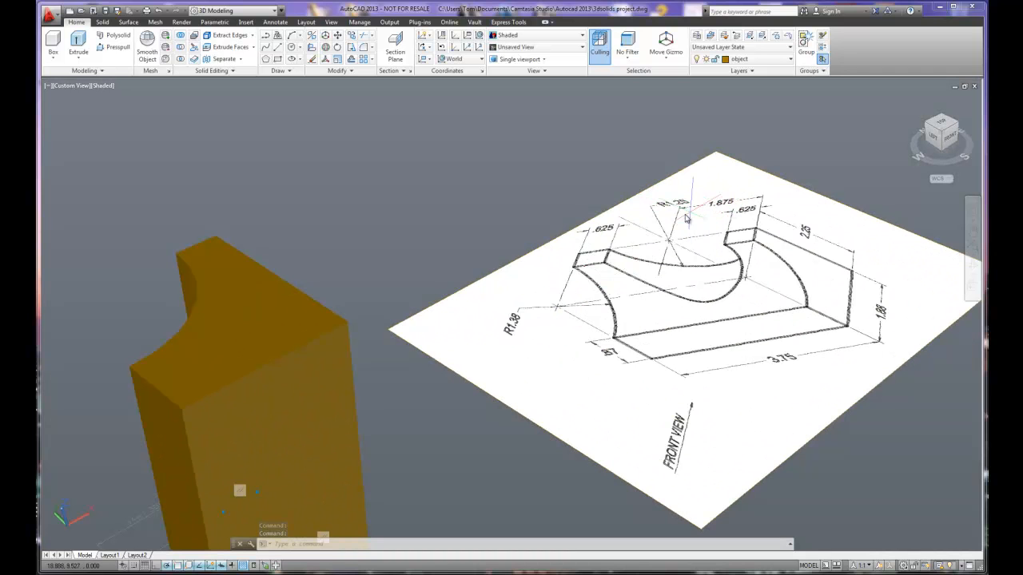
scroll(659, 281, down, 2)
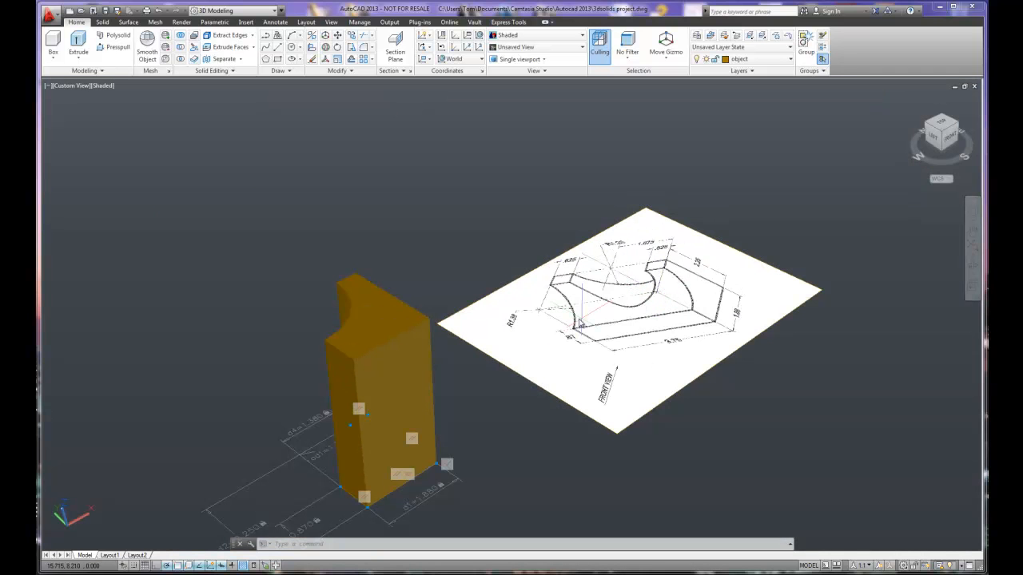
click(943, 119)
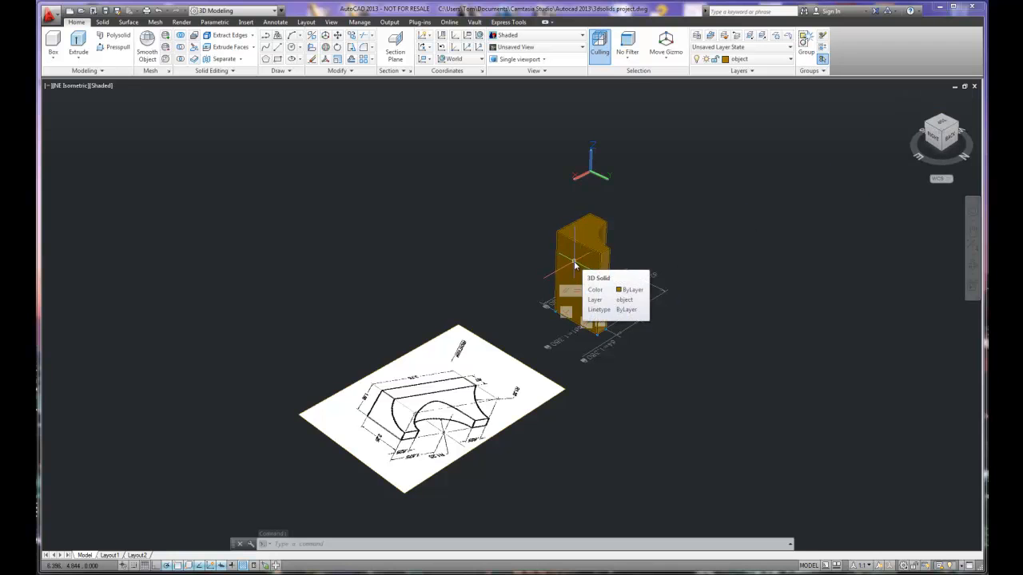
scroll(587, 298, down, 2)
scroll(587, 297, up, 5)
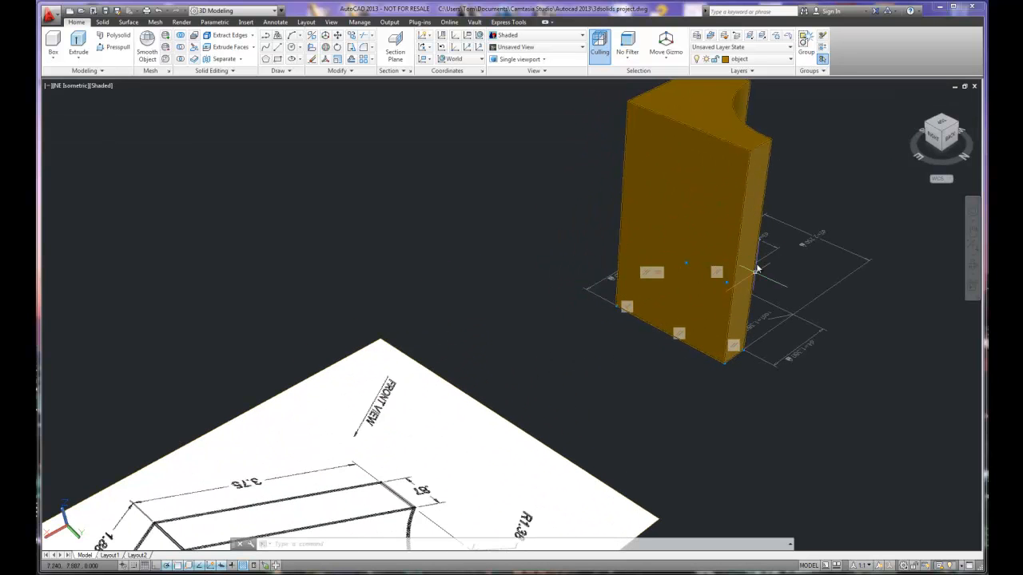
scroll(512, 311, down, 3)
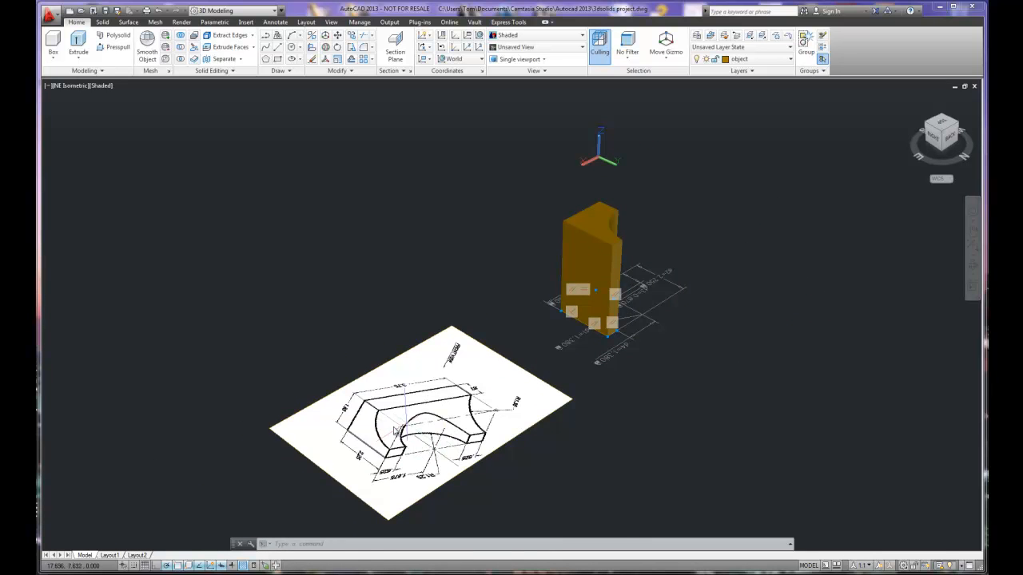
scroll(508, 310, up, 3)
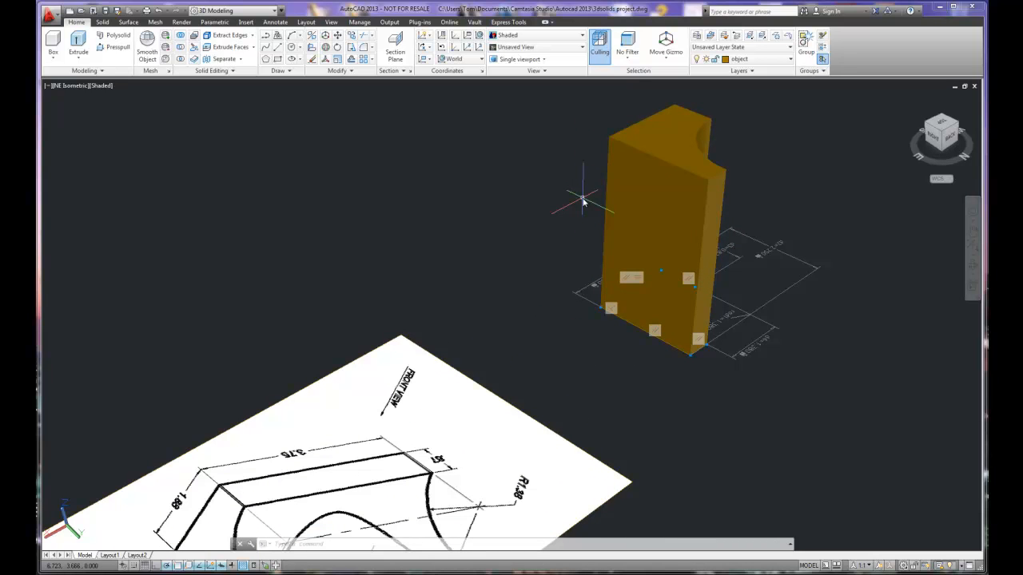
scroll(583, 201, down, 3)
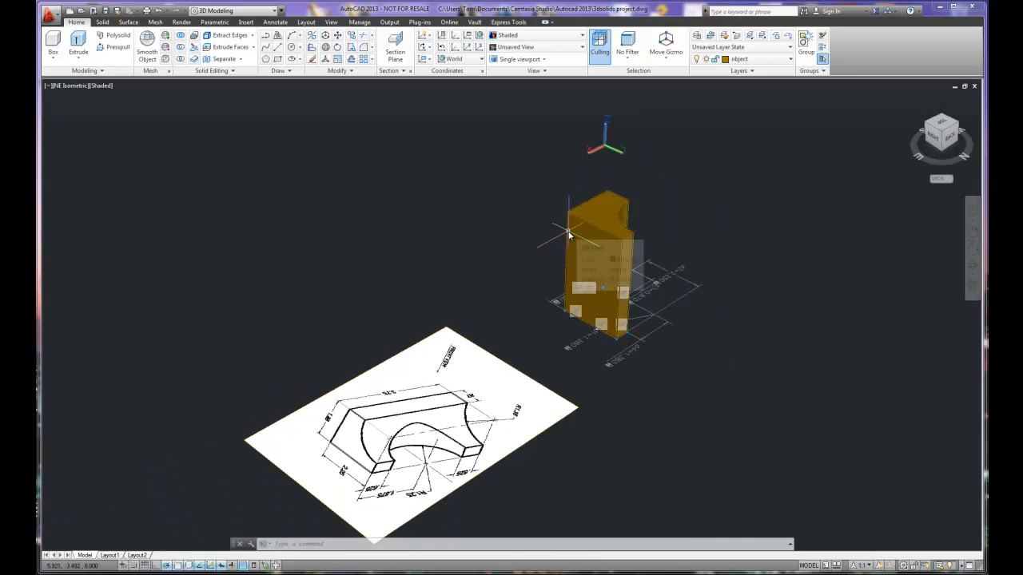
scroll(384, 399, up, 2)
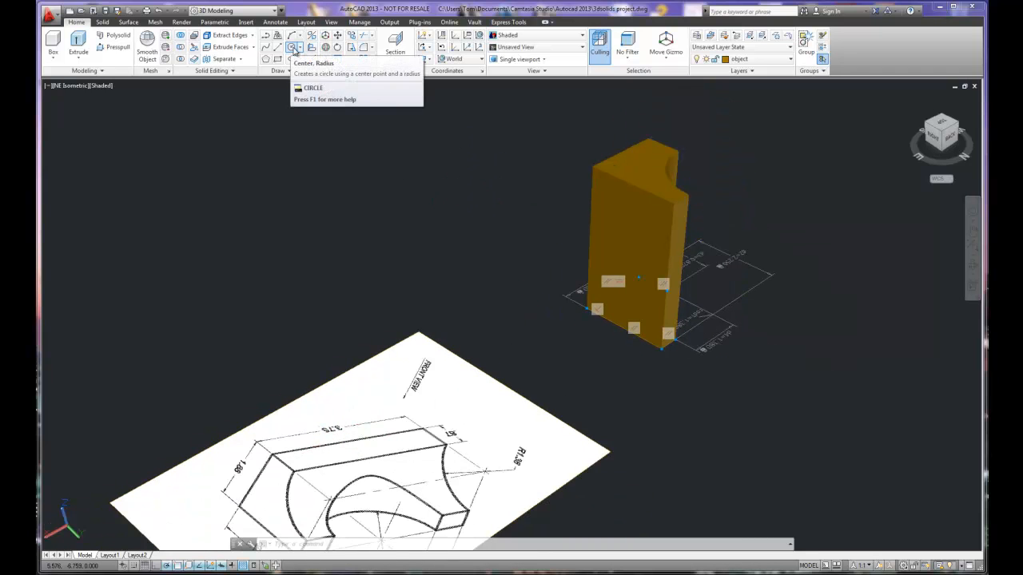
Step: Try a circle of about 1.42 radius centred on the midpoint of the back face's vertical edge, and erase it
click(293, 50)
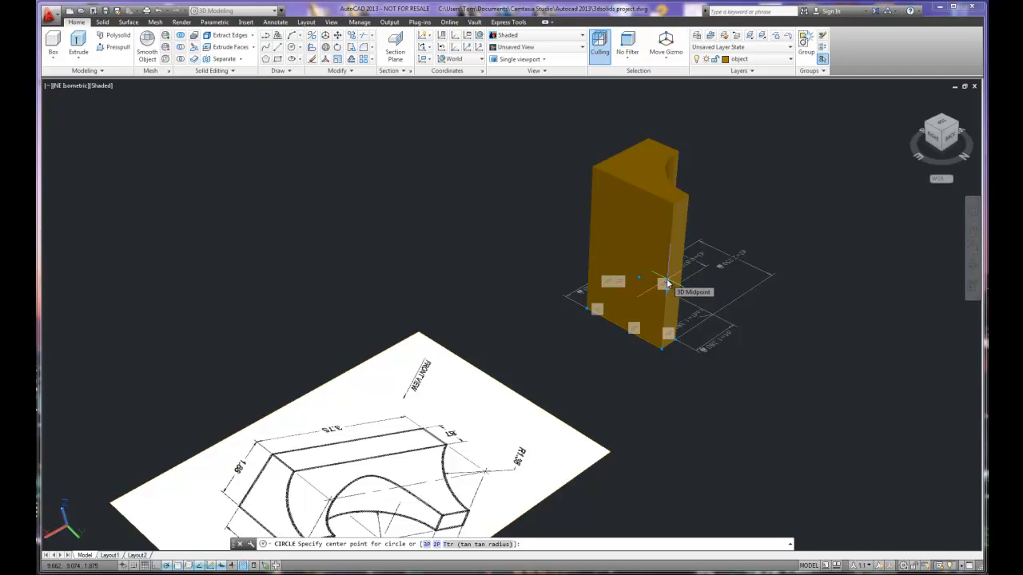
click(668, 283)
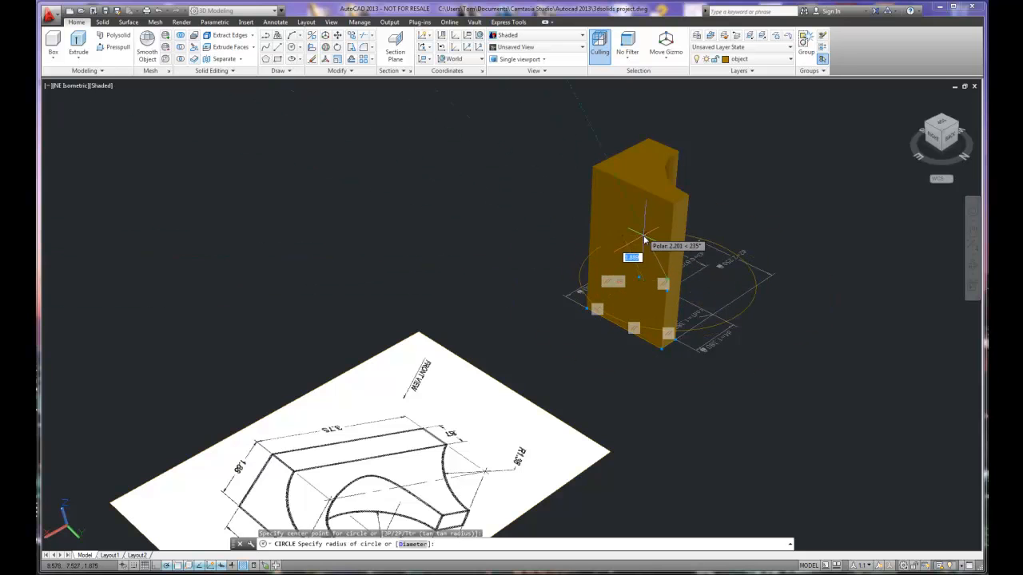
click(652, 249)
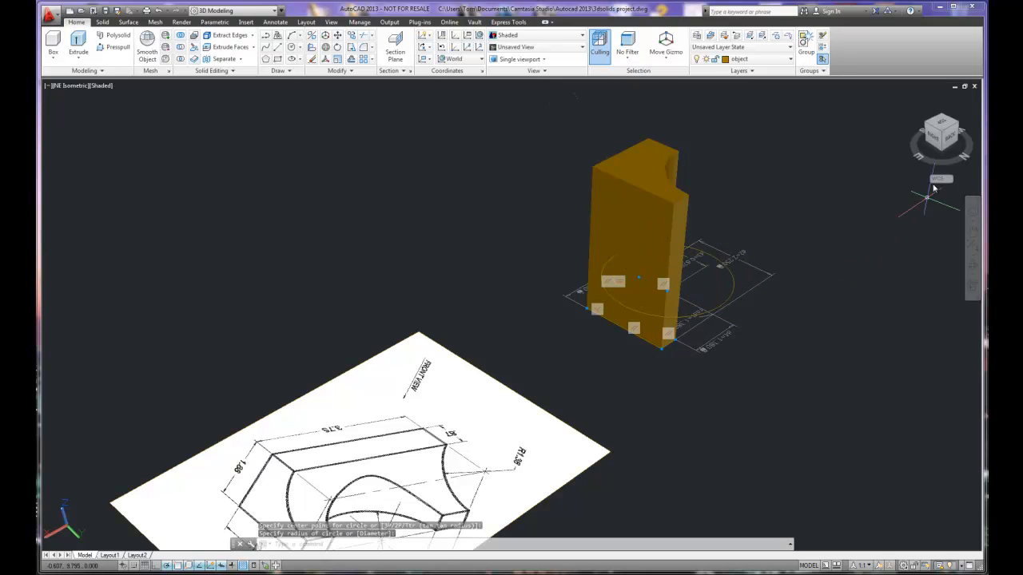
mouse_move(942, 130)
mouse_down()
mouse_move(963, 134)
mouse_move(935, 124)
mouse_move(939, 93)
mouse_up()
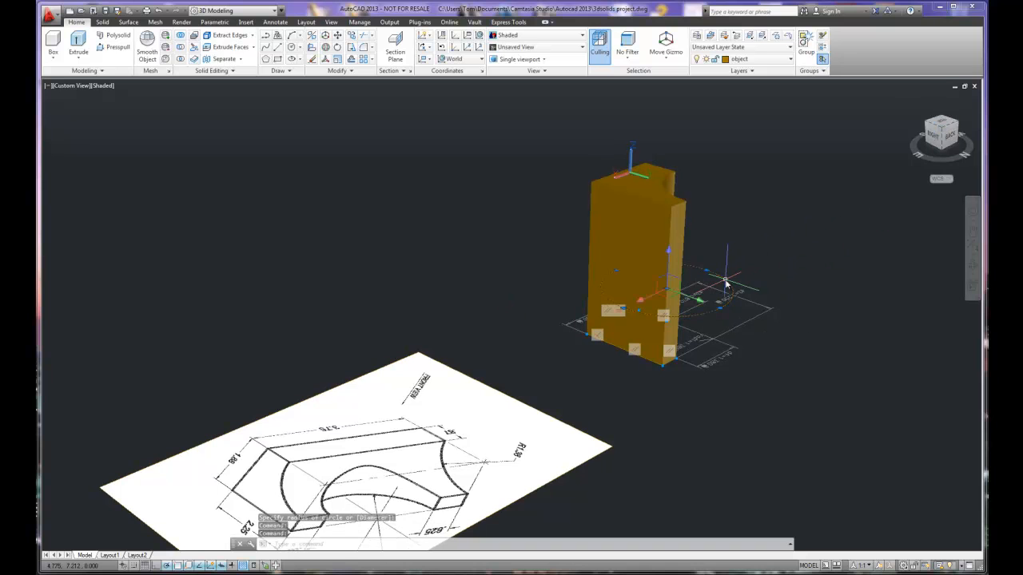
key(Delete)
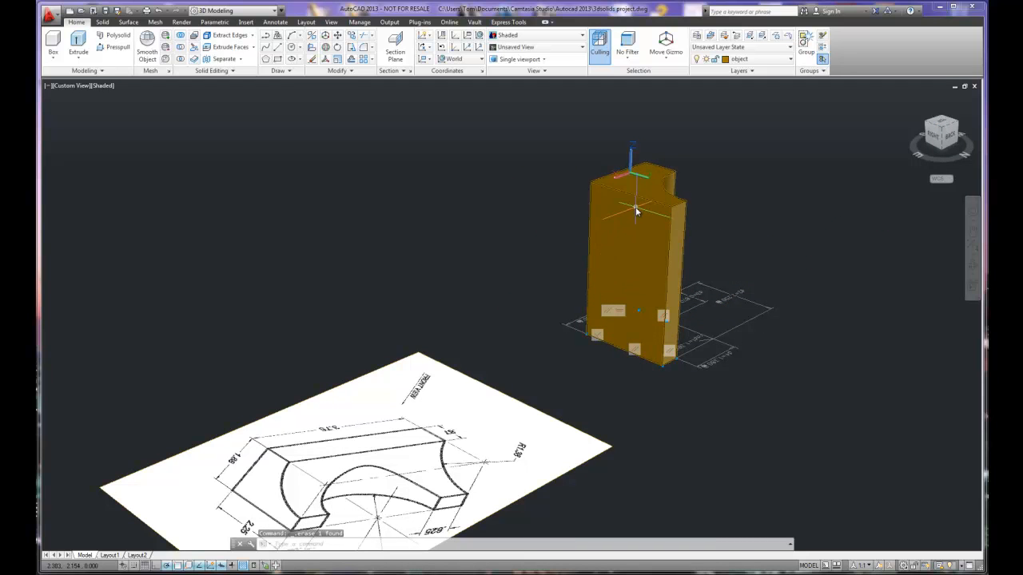
Step: Try a freehand circle lying in the plane of the solid's flat back face, and undo it
click(293, 48)
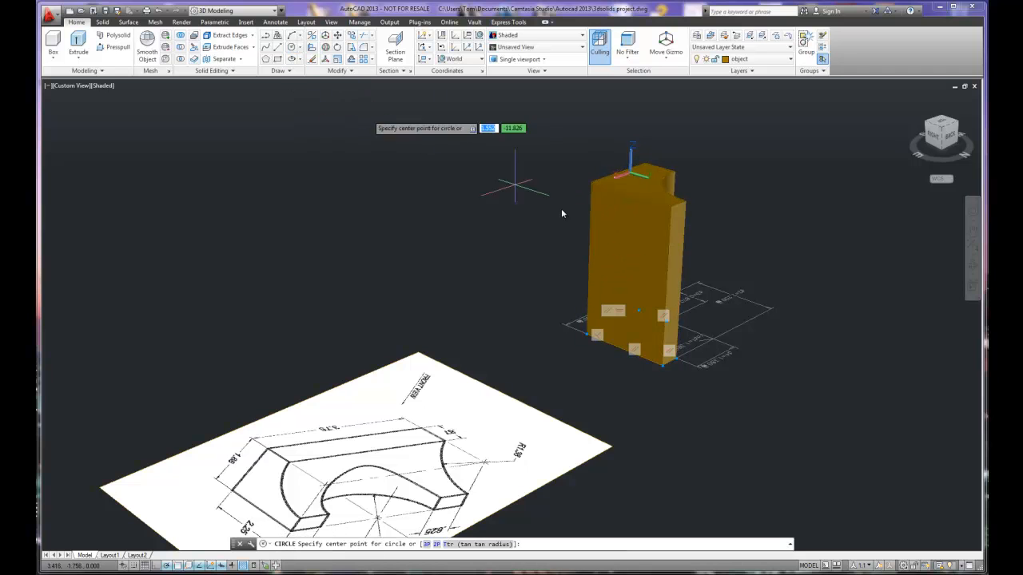
click(616, 222)
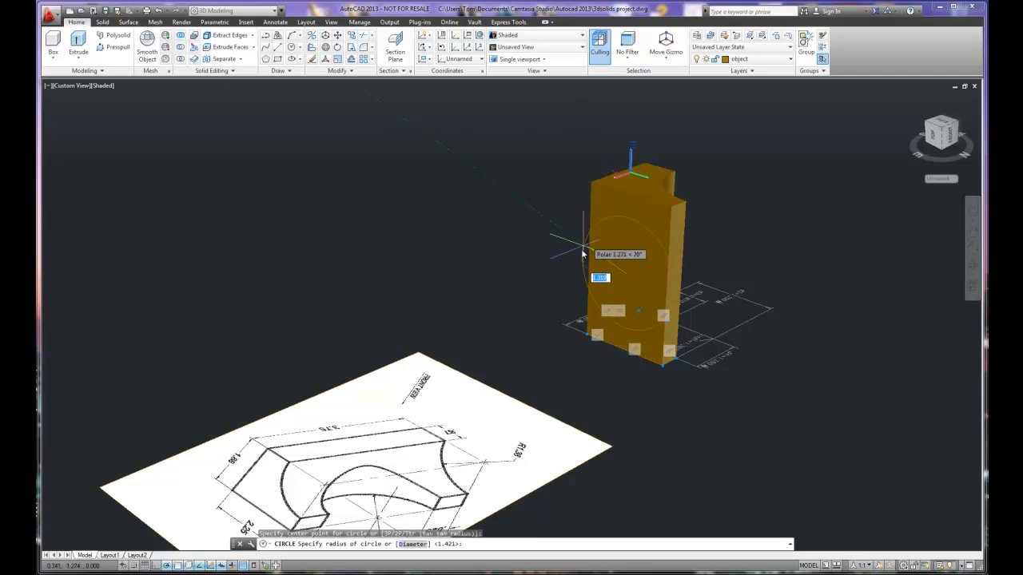
click(646, 255)
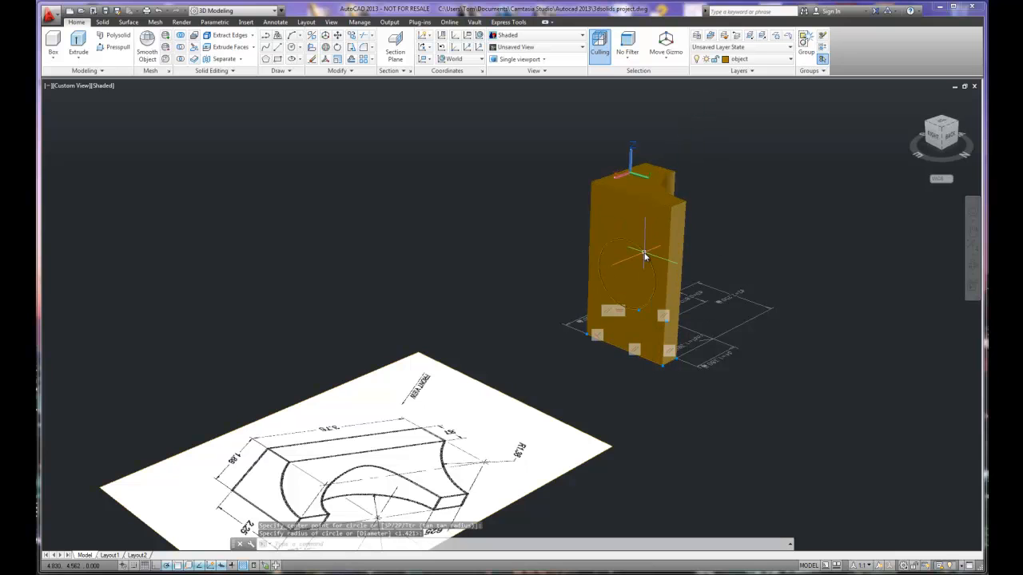
click(159, 10)
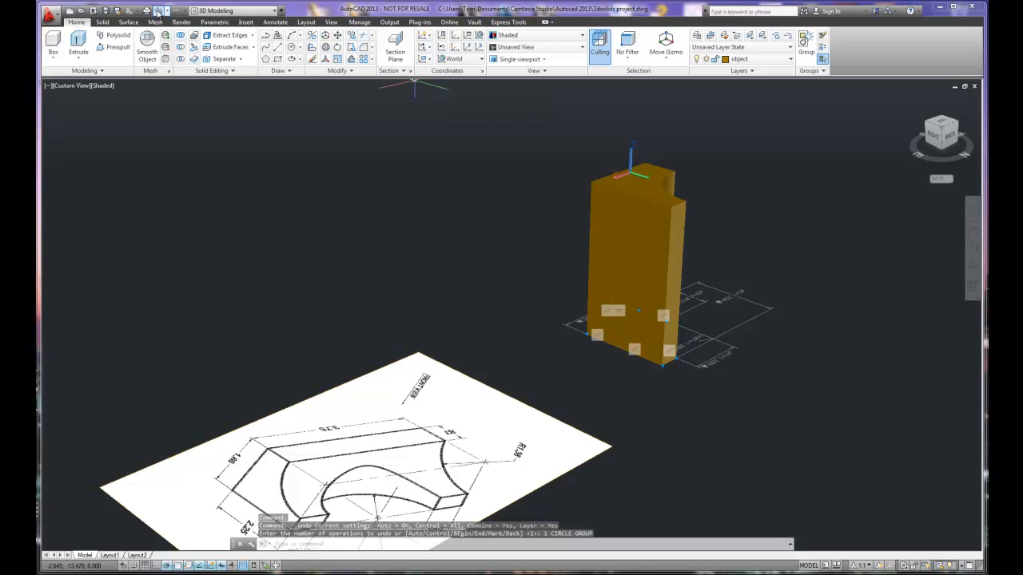
Step: Draw a circle of about 0.99 radius on the solid's flat back face and move its centre to the midpoint of the face's vertical edge
click(292, 50)
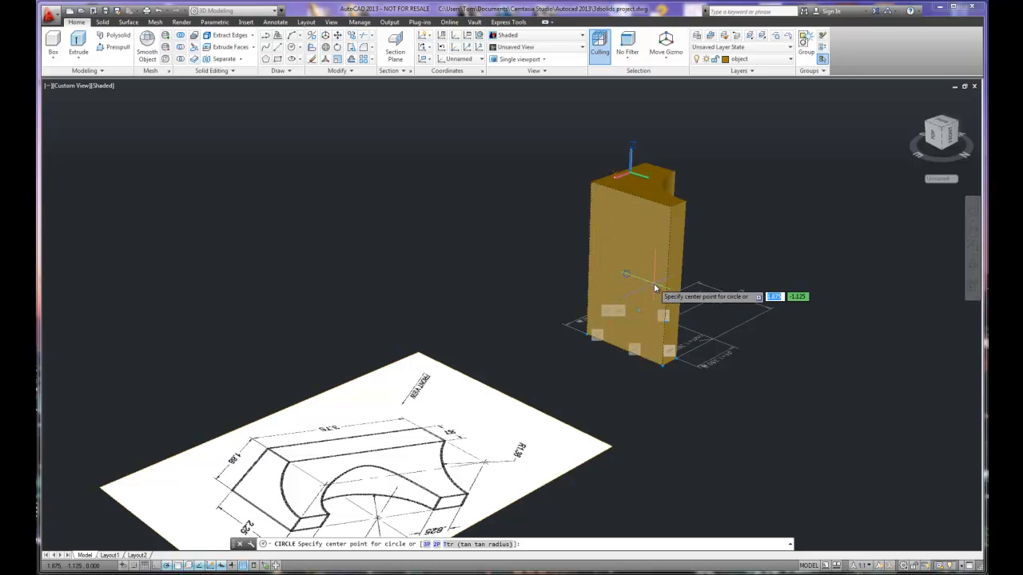
click(654, 287)
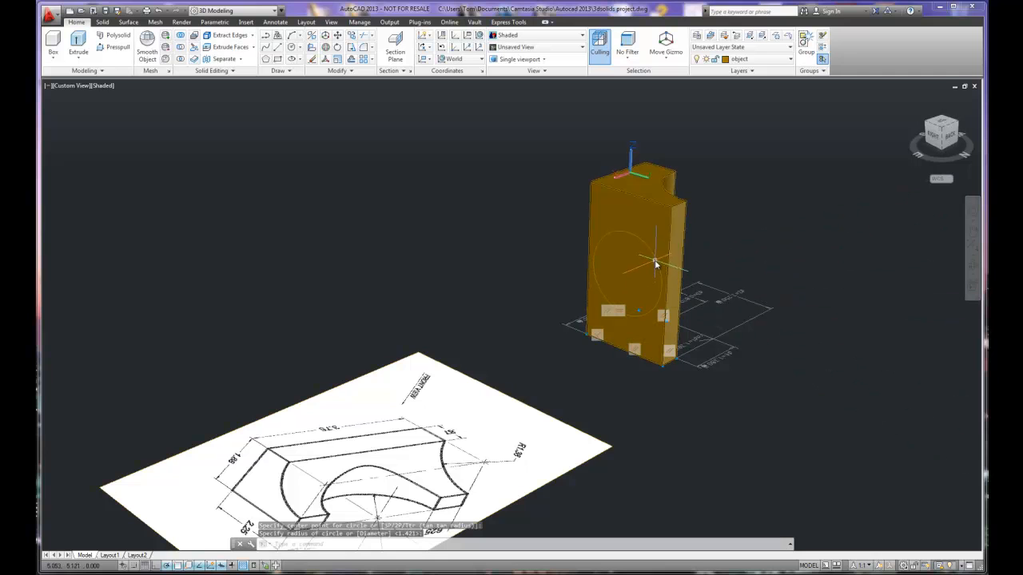
click(654, 258)
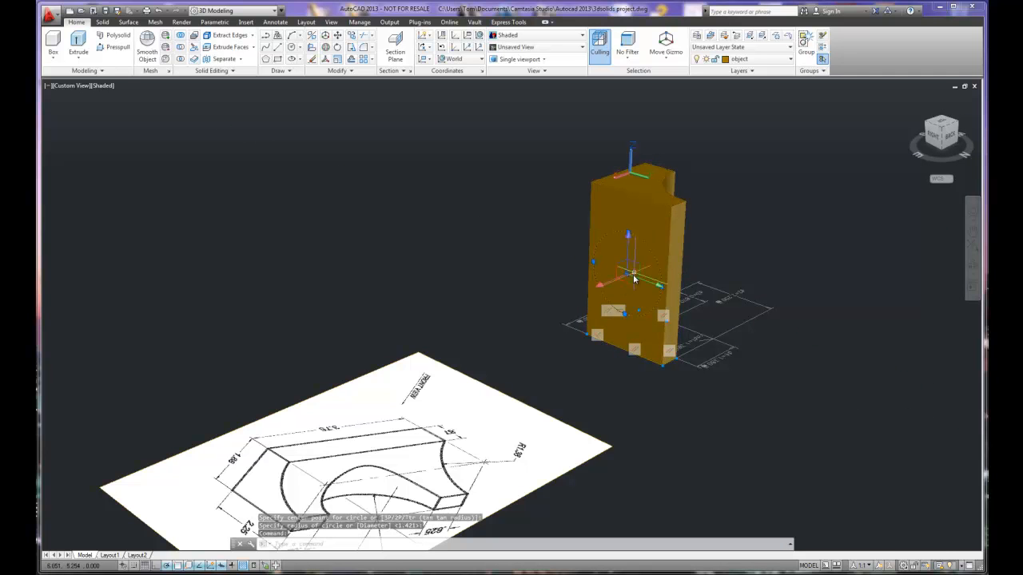
click(628, 277)
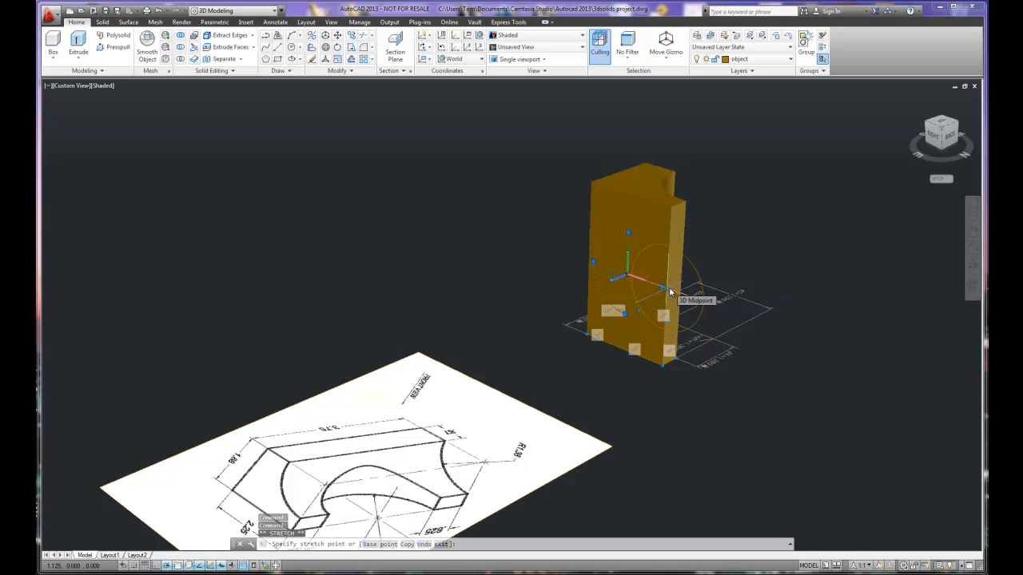
click(665, 290)
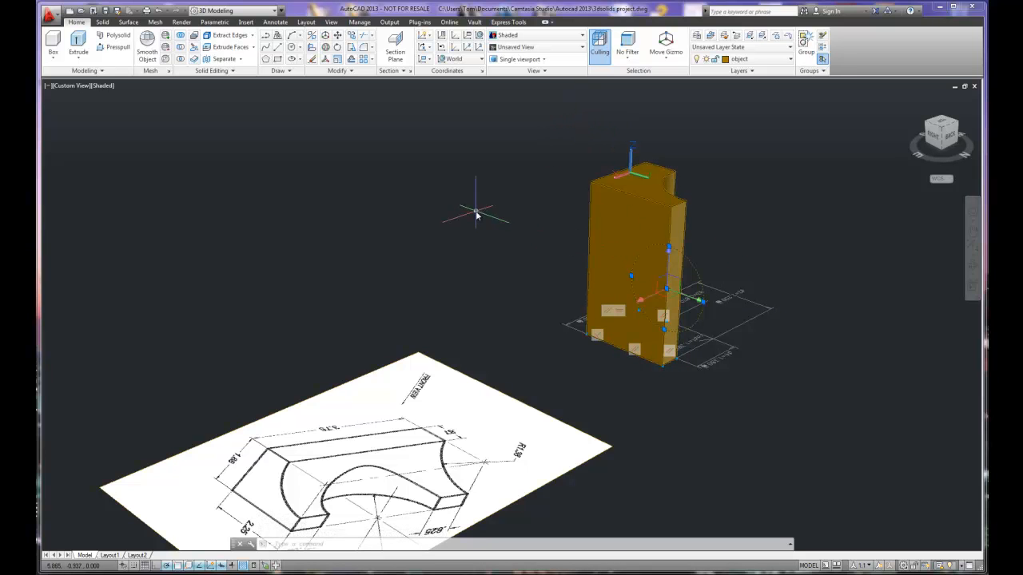
Step: Try to apply a radius dimensional constraint to the circle, placing its dimension line in the Right view
click(216, 26)
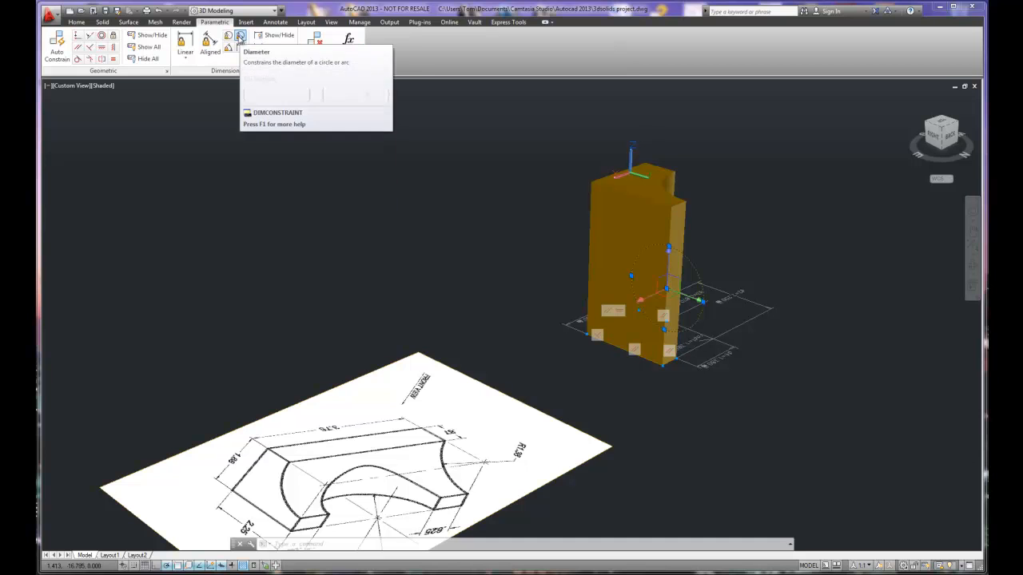
click(228, 37)
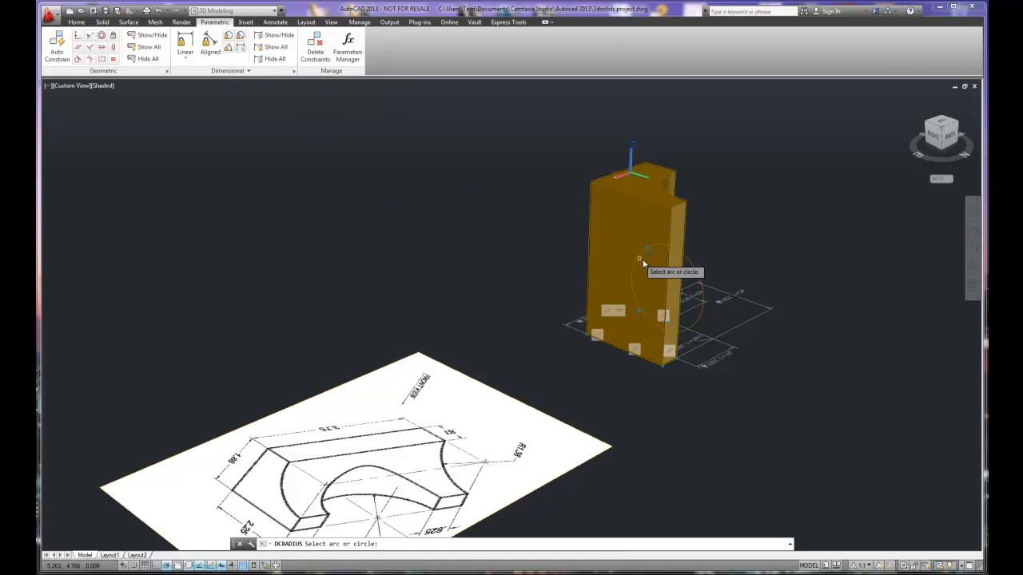
click(699, 268)
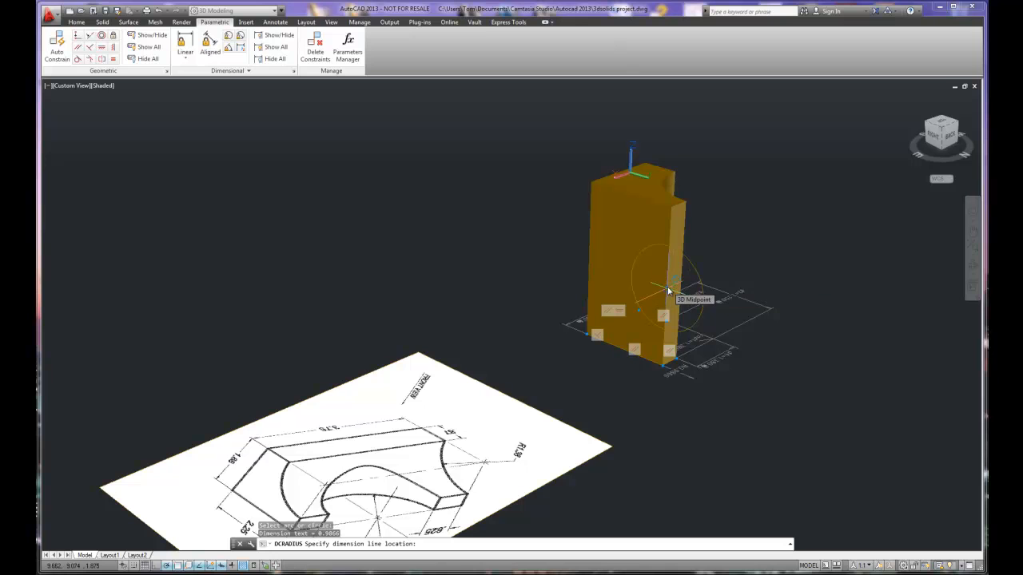
click(932, 136)
scroll(551, 314, up, 3)
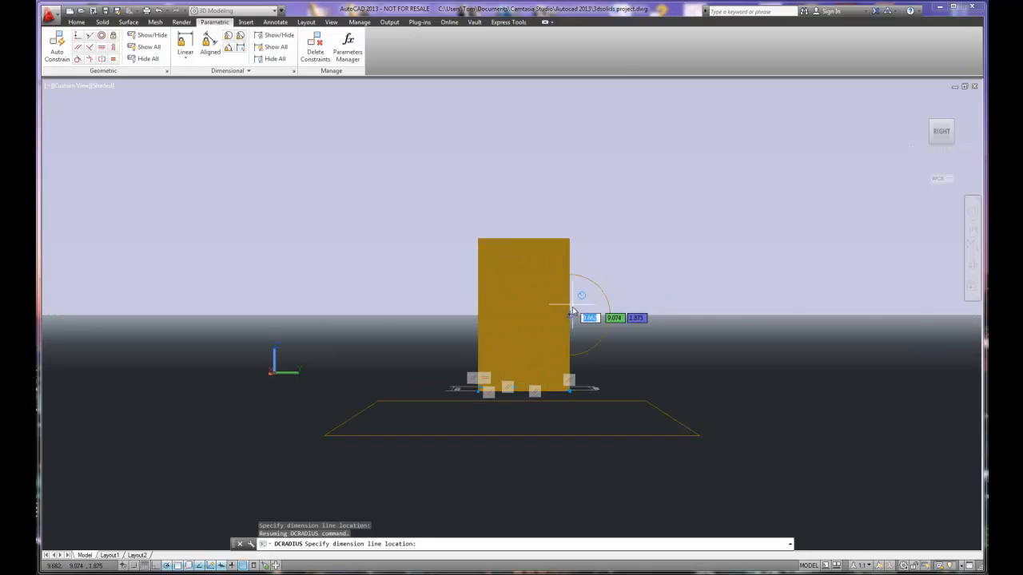
click(608, 302)
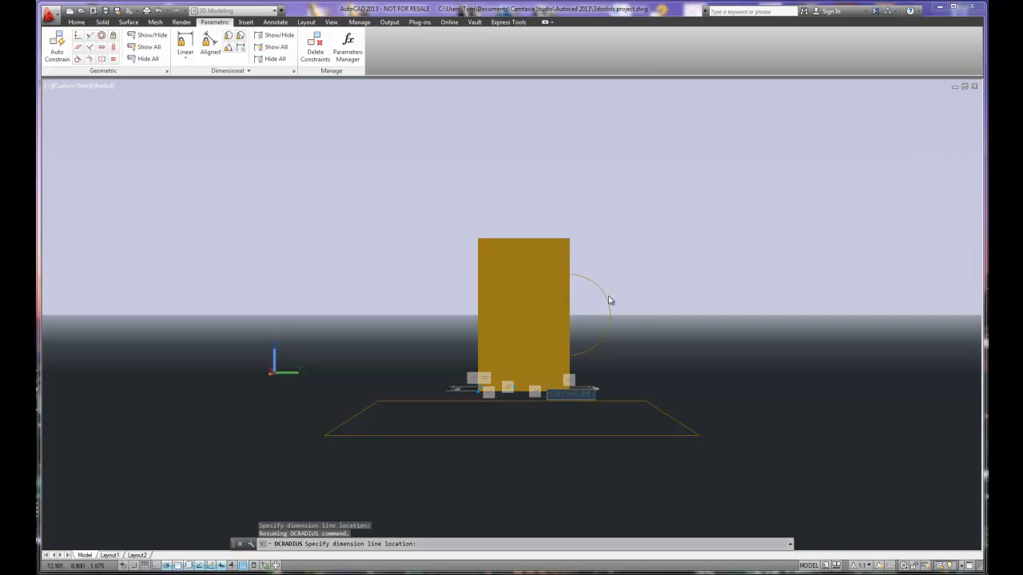
click(605, 397)
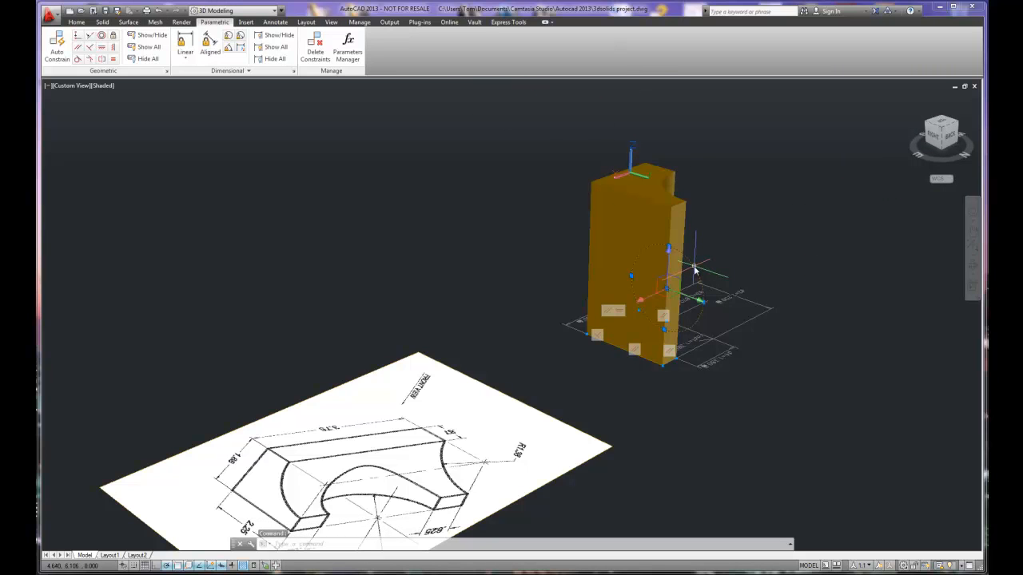
right_click(695, 271)
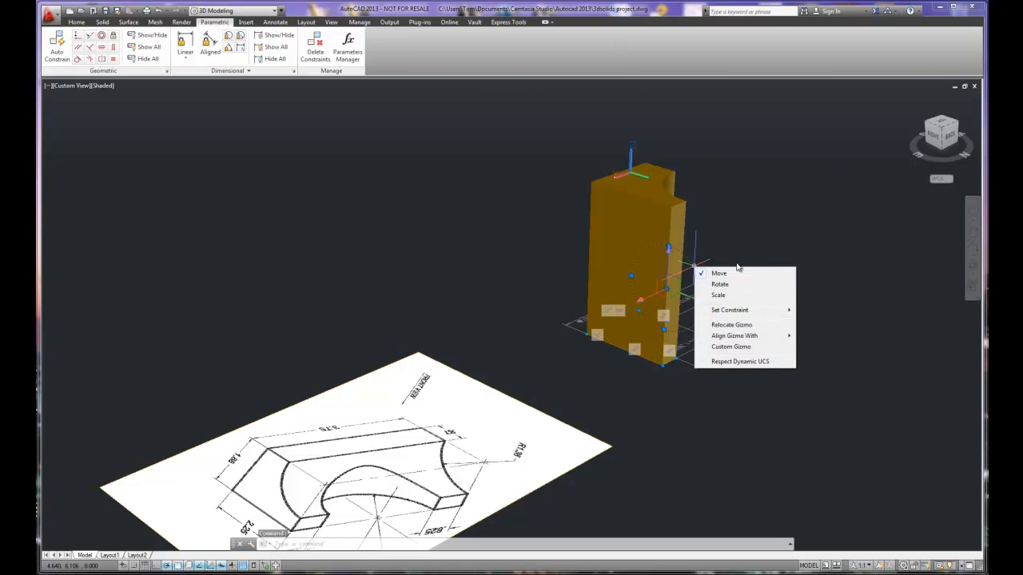
mouse_move(762, 315)
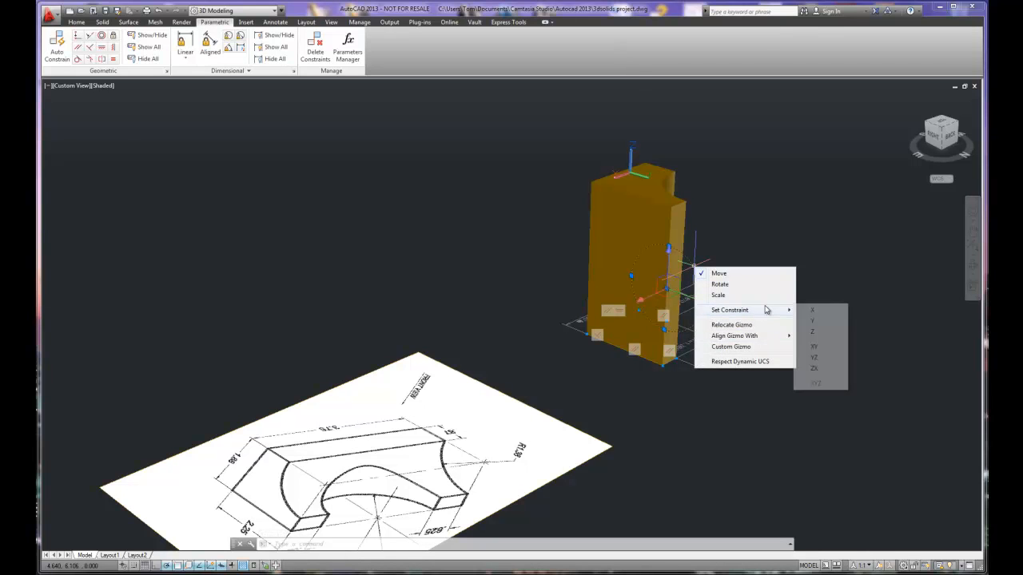
key(Escape)
key(Escape)
key(Escape)
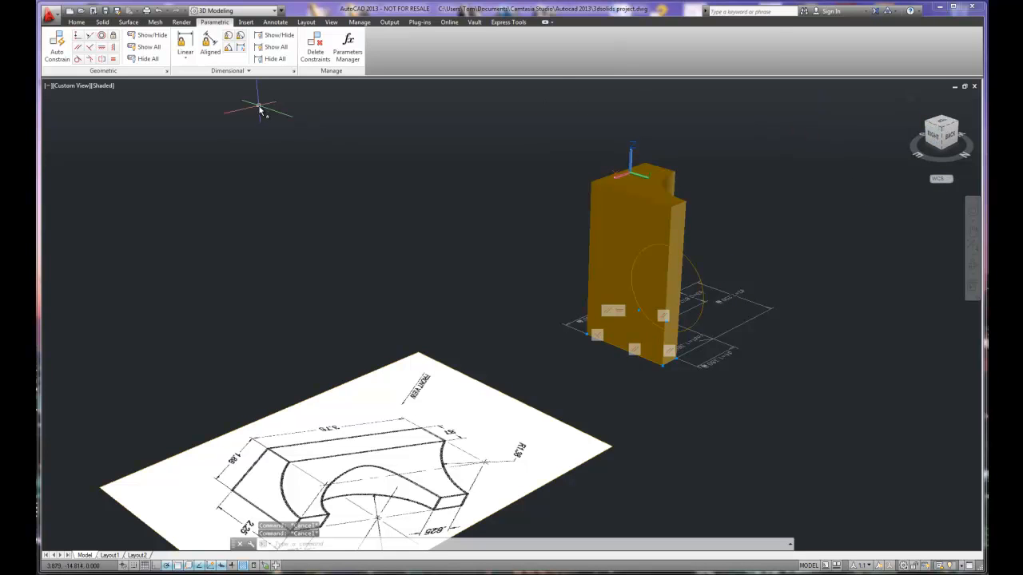
Step: Try to add an annotation radius dimension to the circle in the Right view
click(275, 22)
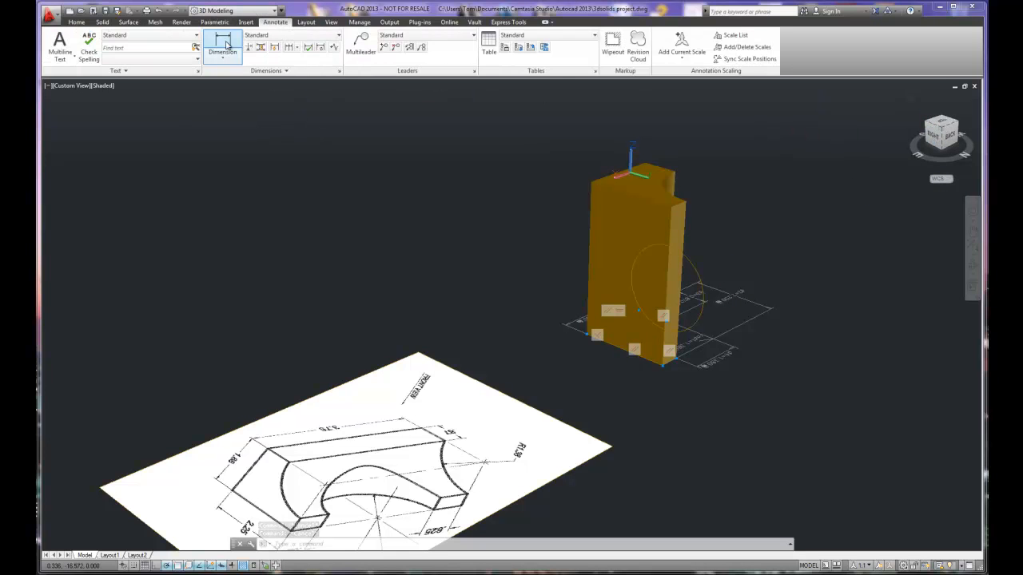
click(222, 56)
click(231, 156)
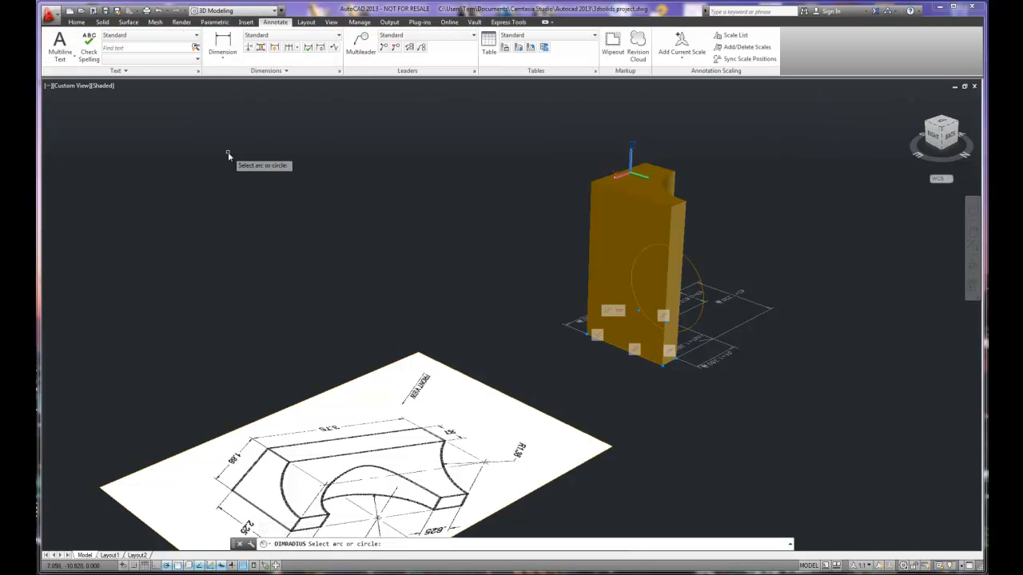
click(695, 269)
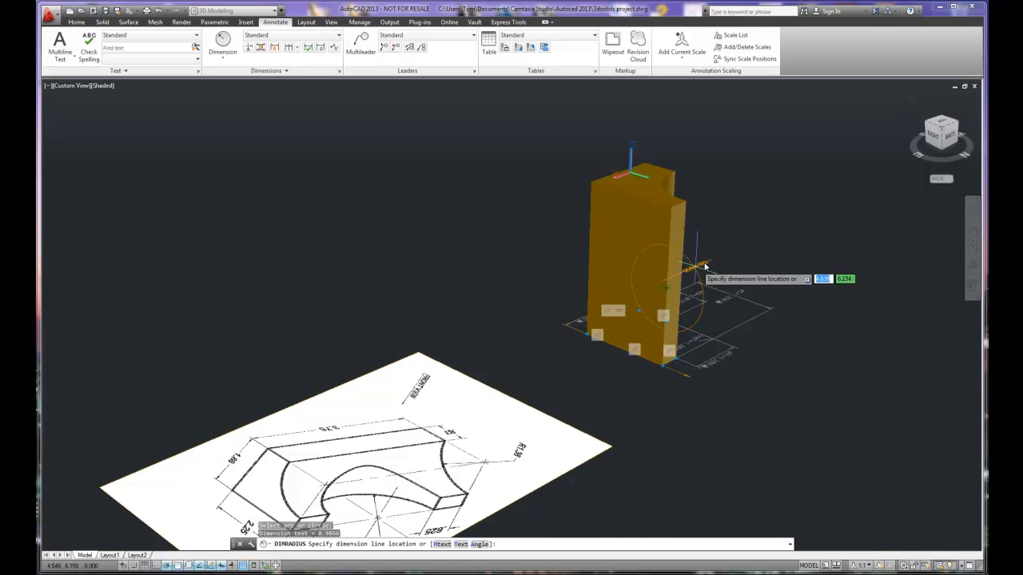
scroll(719, 258, up, 2)
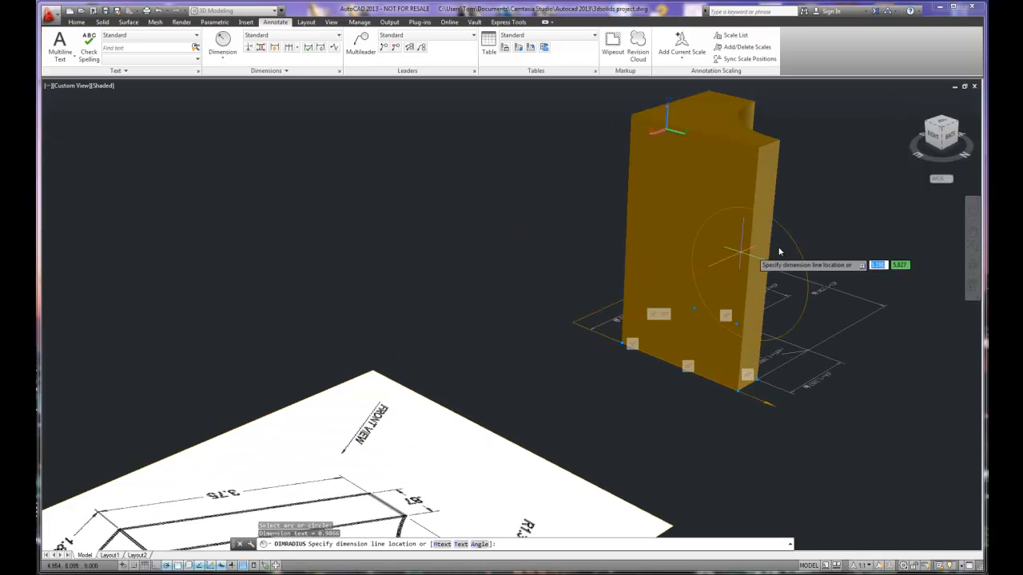
click(933, 137)
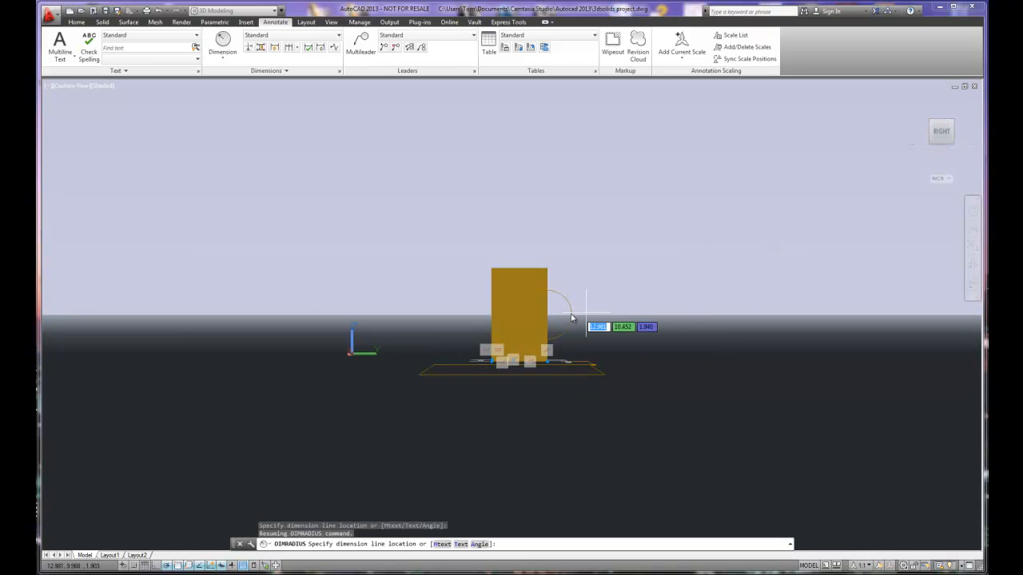
key(Escape)
key(Escape)
key(Escape)
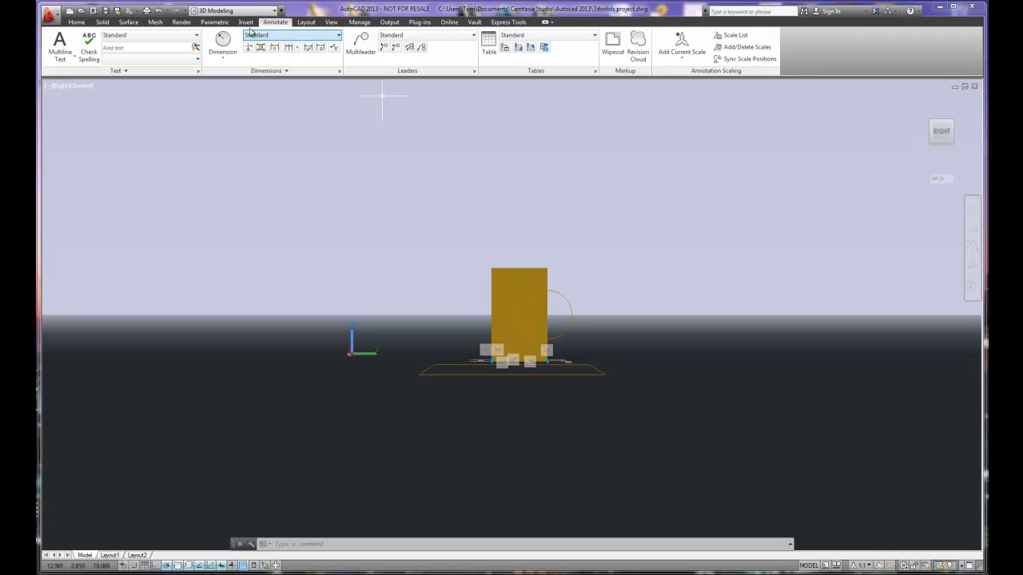
Step: Define a three-point UCS on the flat back face, with the origin at its lower corner, X along the bottom edge and Y up the vertical edge
click(77, 24)
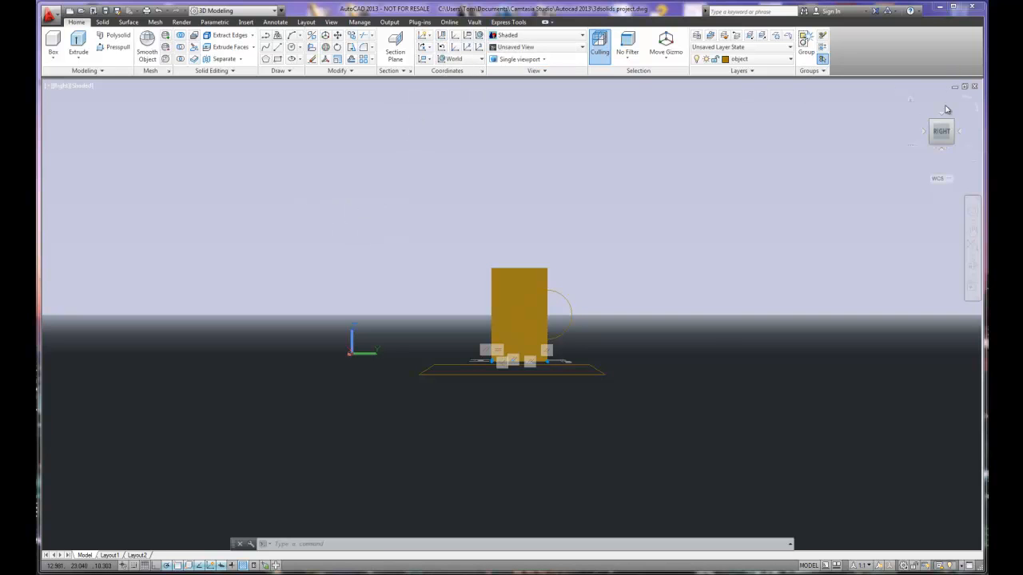
click(918, 104)
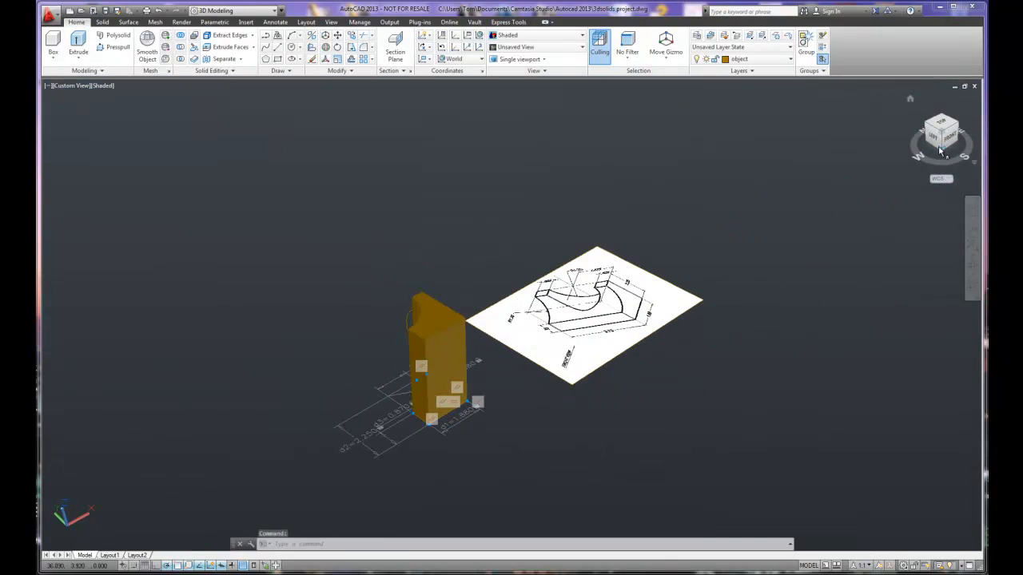
click(944, 118)
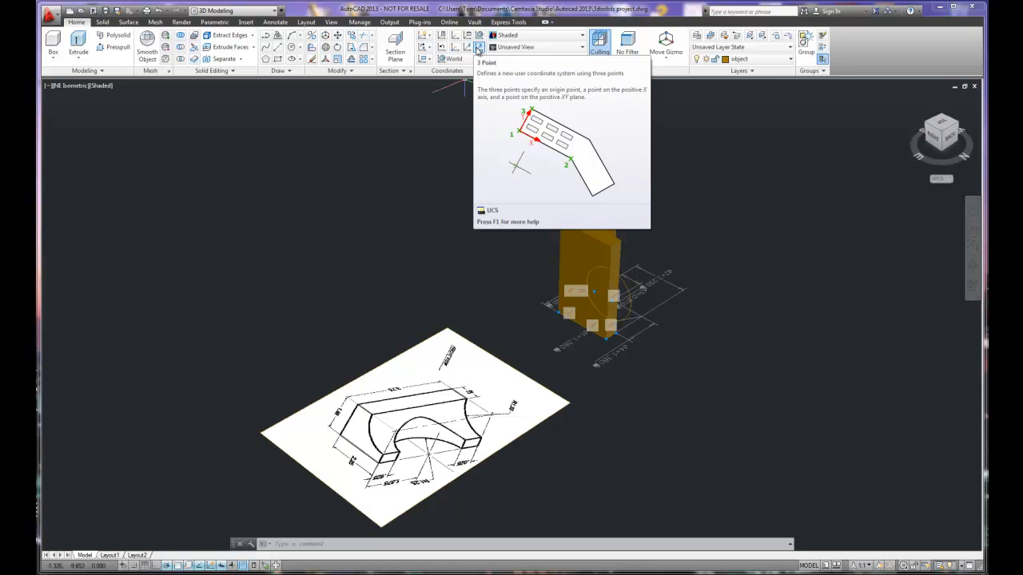
click(478, 49)
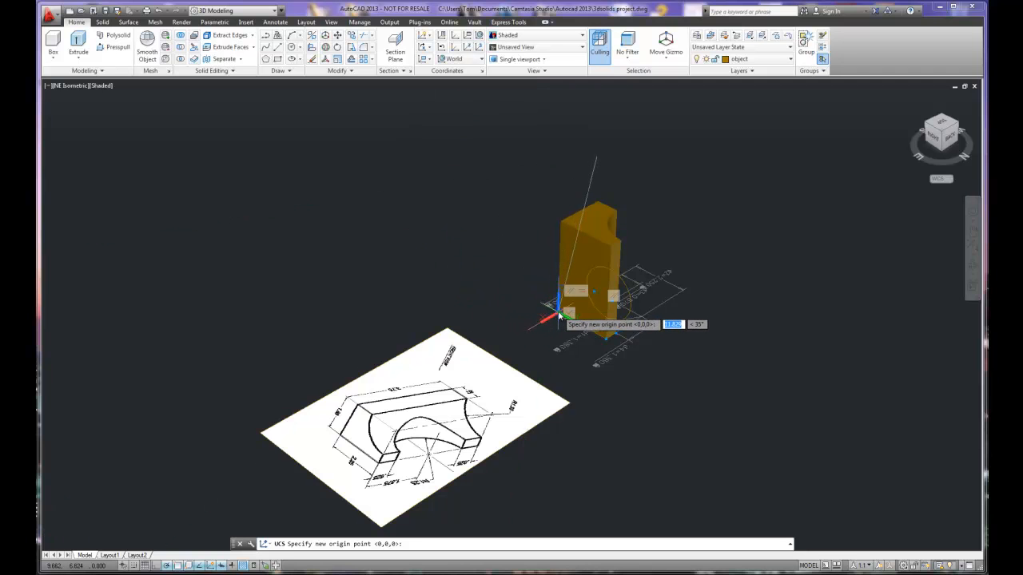
click(561, 314)
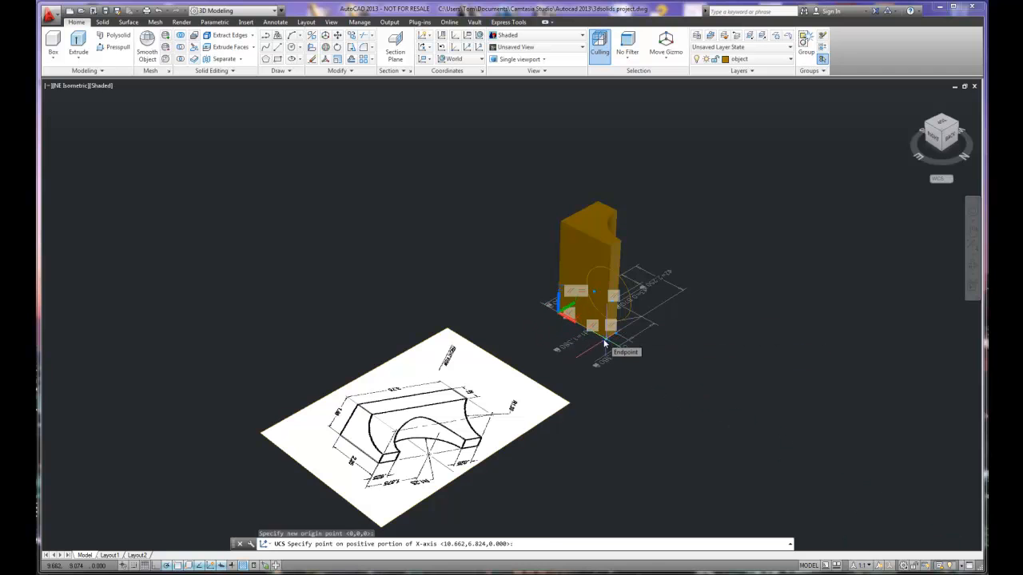
click(605, 343)
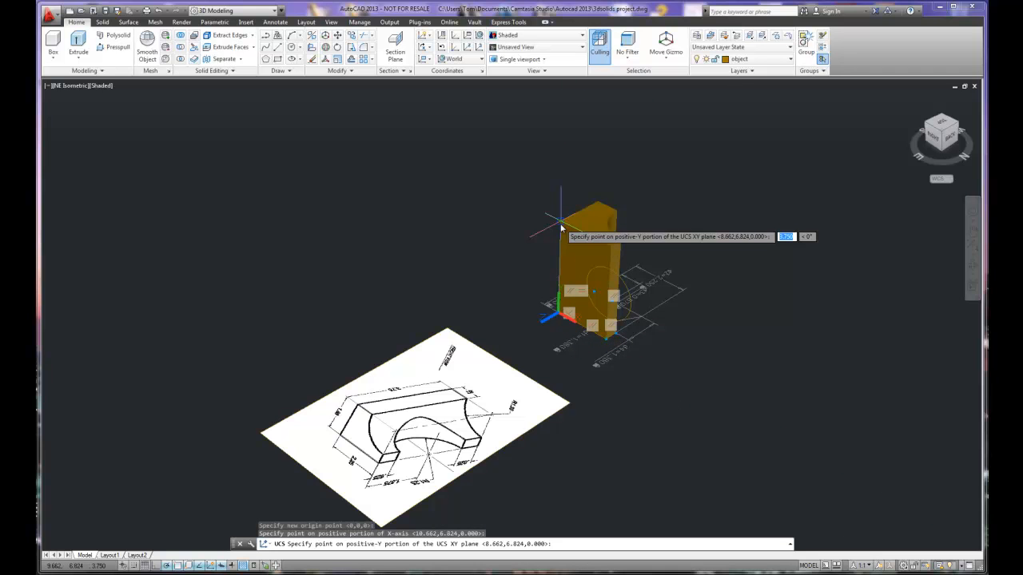
click(561, 229)
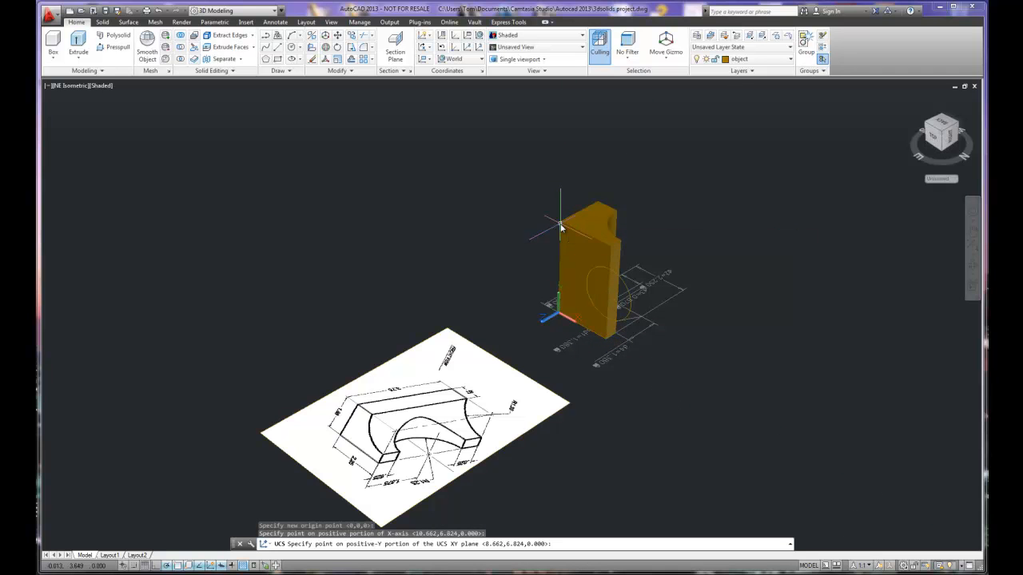
Step: Add a radius dimension to the circle, viewed square to the flat face, and place its text outside the circle
click(936, 143)
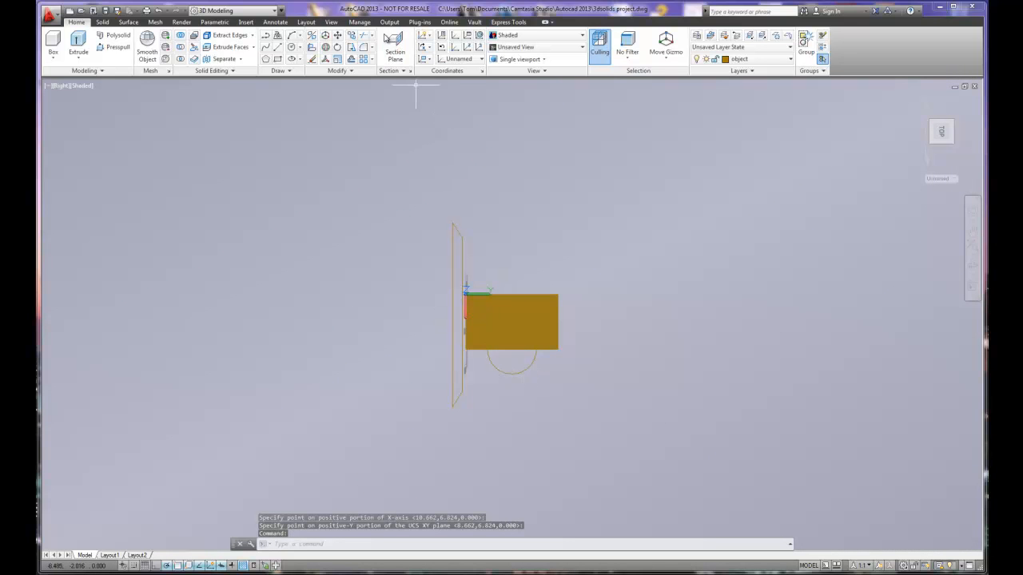
click(275, 21)
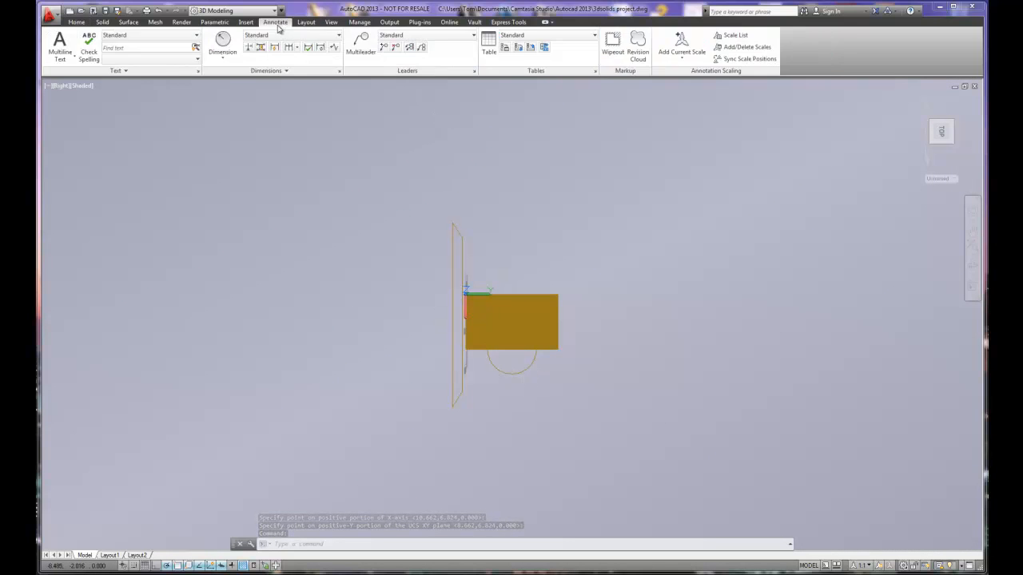
click(222, 40)
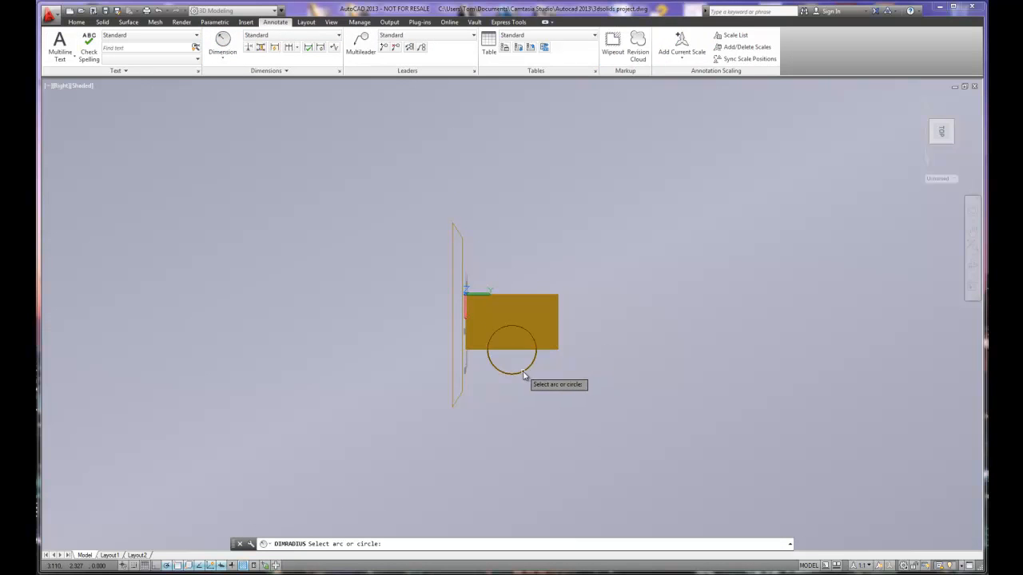
click(523, 370)
scroll(554, 418, down, 1)
scroll(551, 415, up, 4)
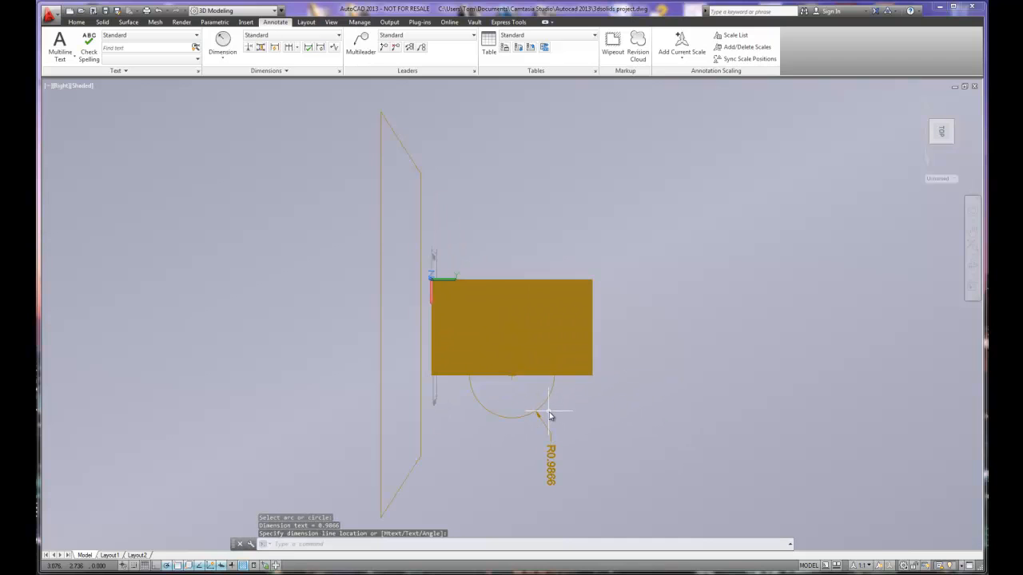
click(548, 411)
Step: Apply a radius dimensional constraint to the circle and set it to 1.25
click(214, 21)
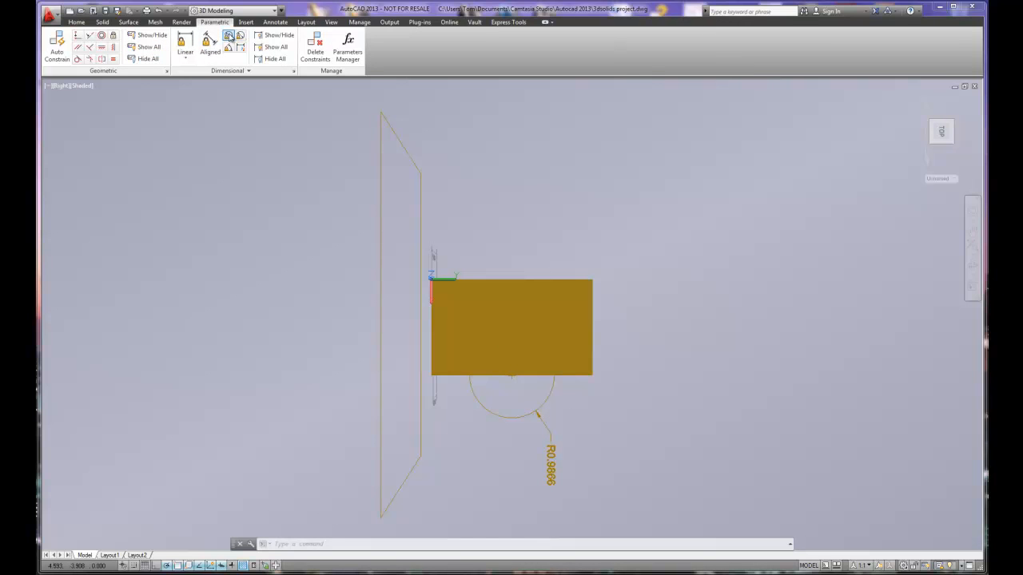
click(229, 37)
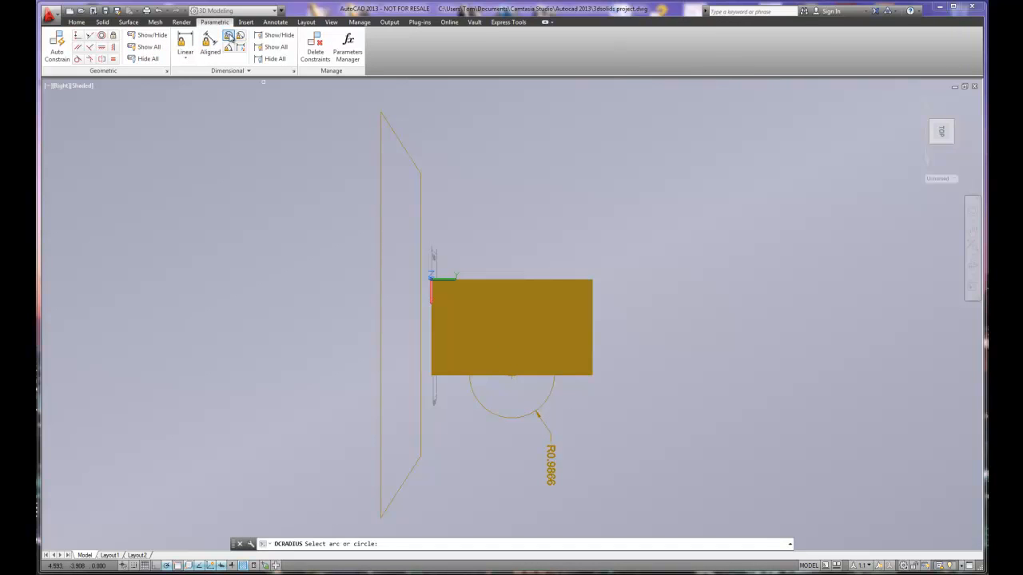
click(544, 410)
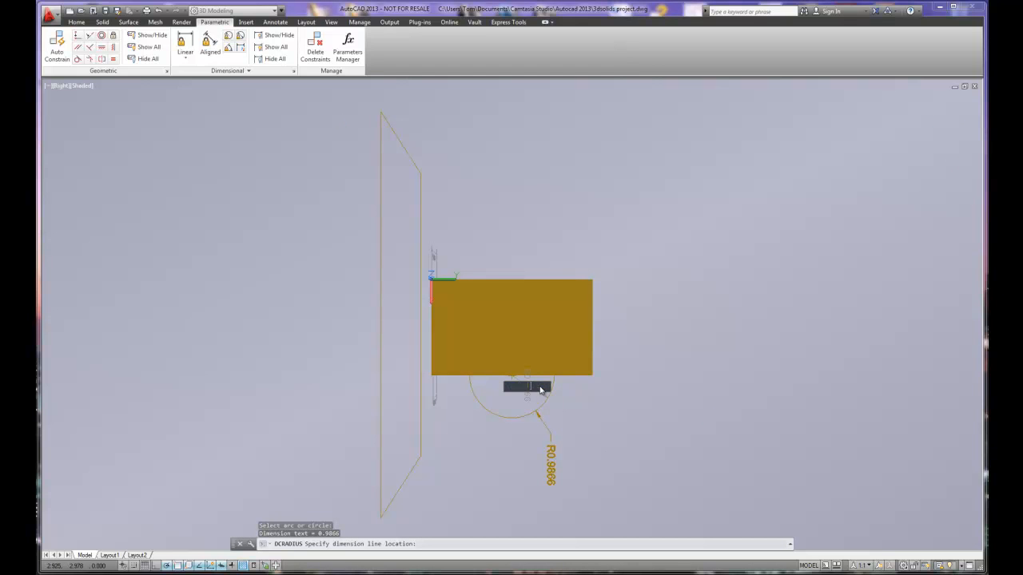
key(Return)
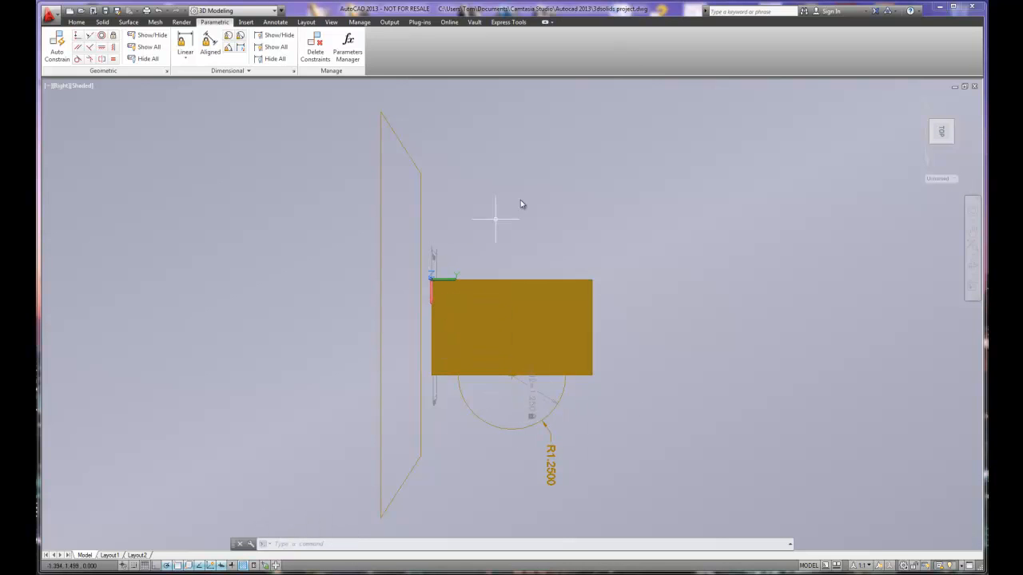
Step: Extrude the R1.25 circle from the flat back face down through the solid and well past its opposite side
click(76, 23)
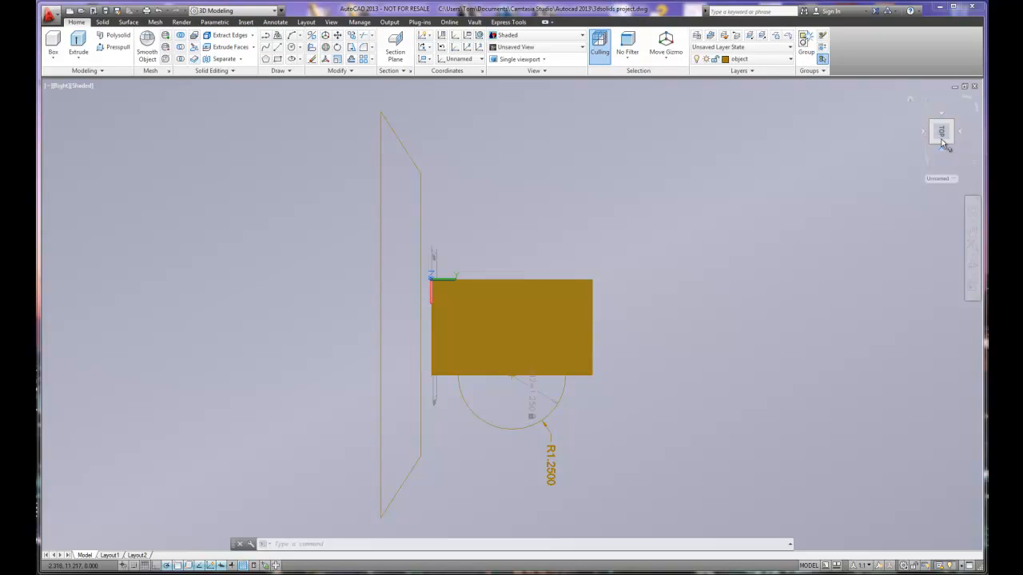
click(912, 103)
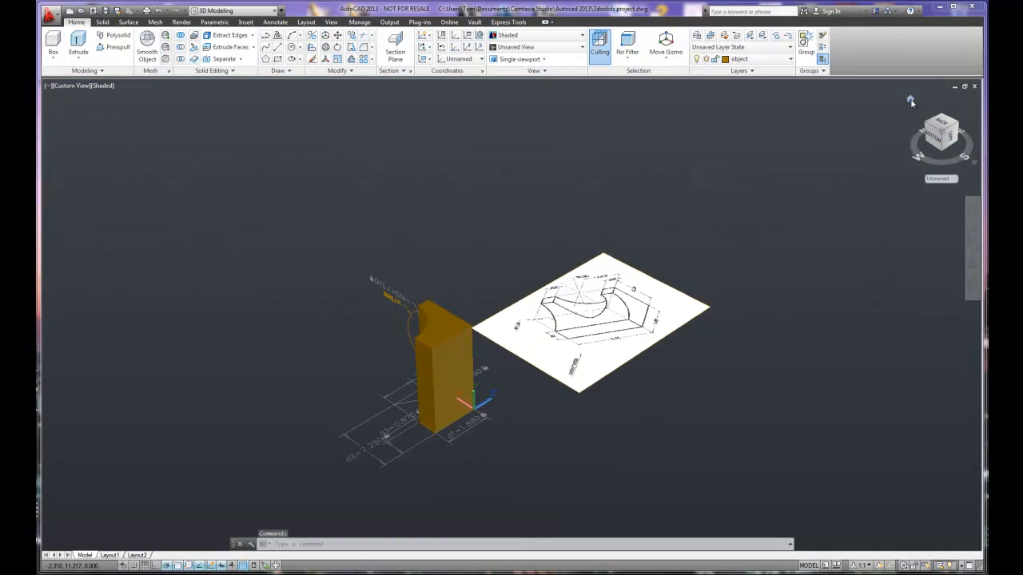
click(942, 119)
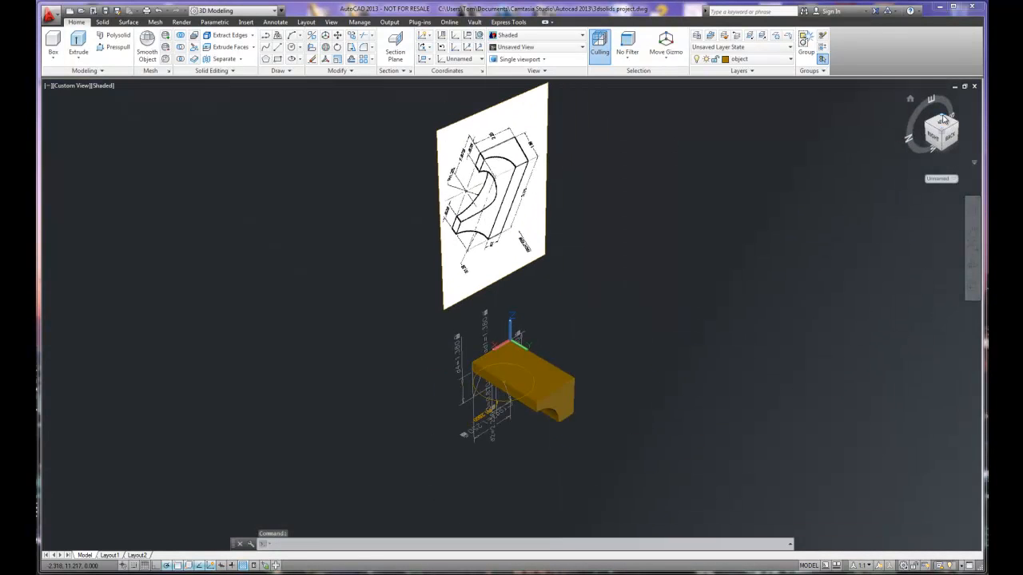
scroll(531, 382, up, 3)
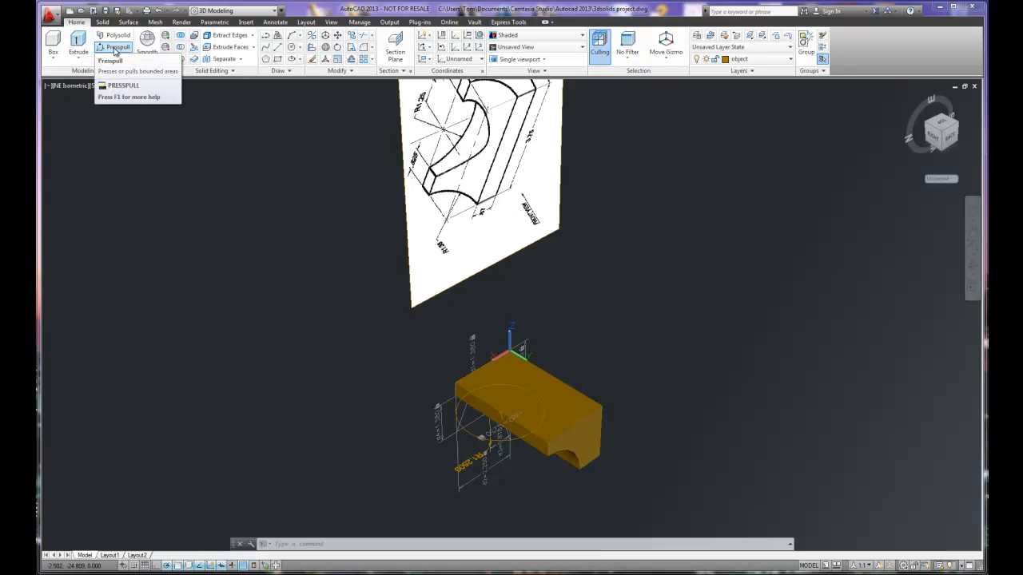
click(79, 44)
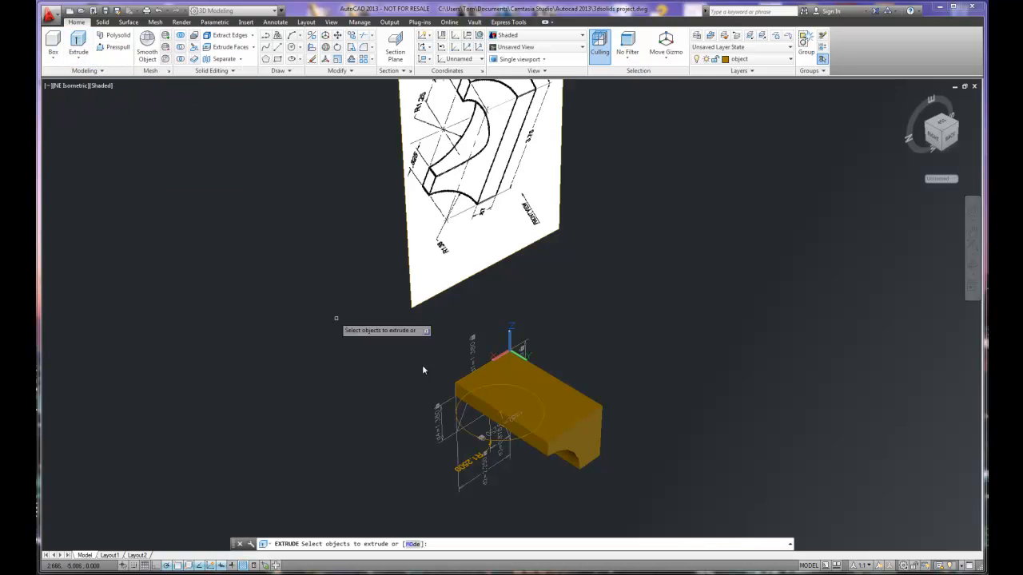
click(468, 437)
right_click(471, 444)
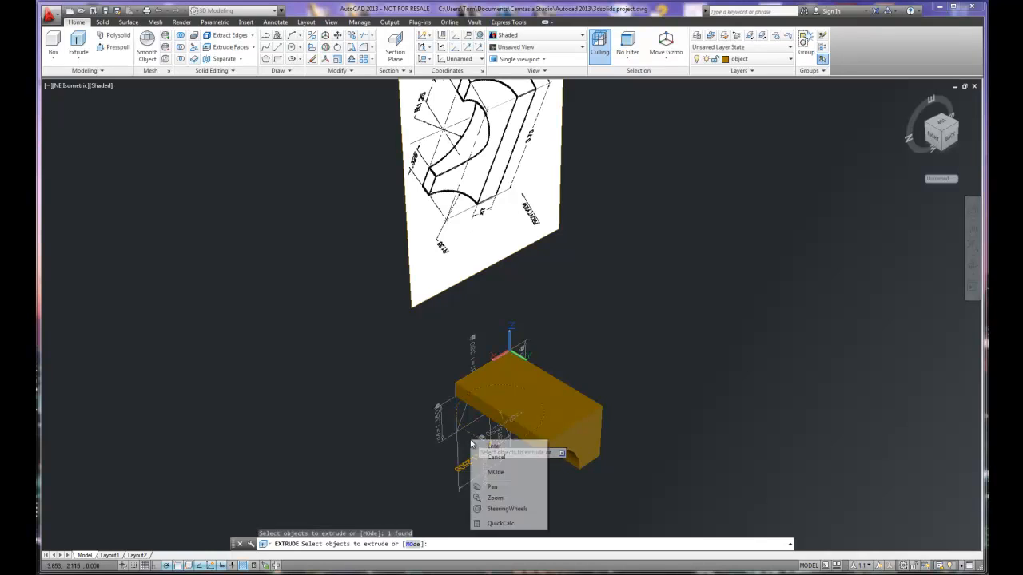
click(495, 448)
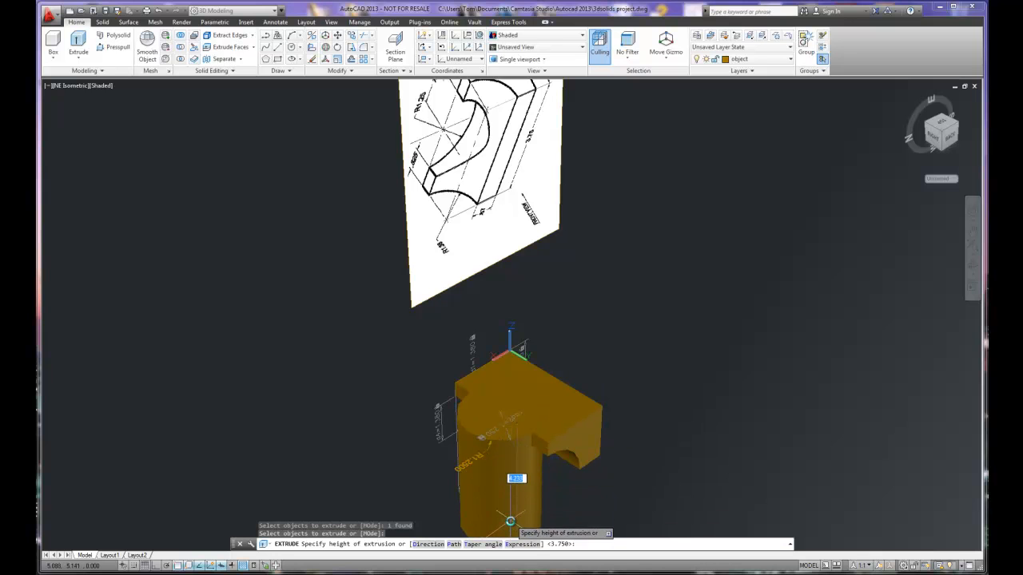
click(511, 520)
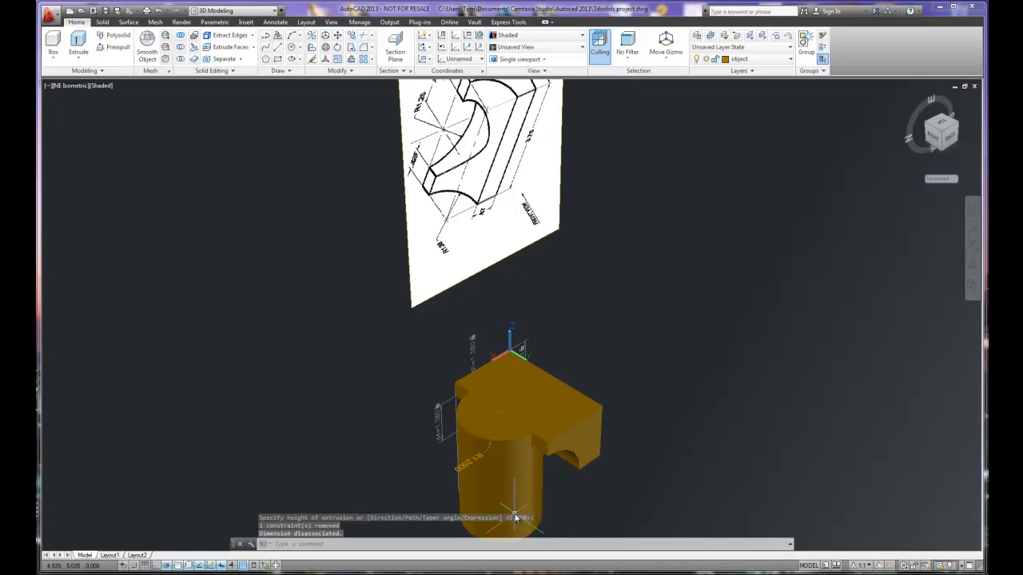
Step: Create a new layer named Layer1 with index color 10 (red)
click(509, 445)
right_click(510, 443)
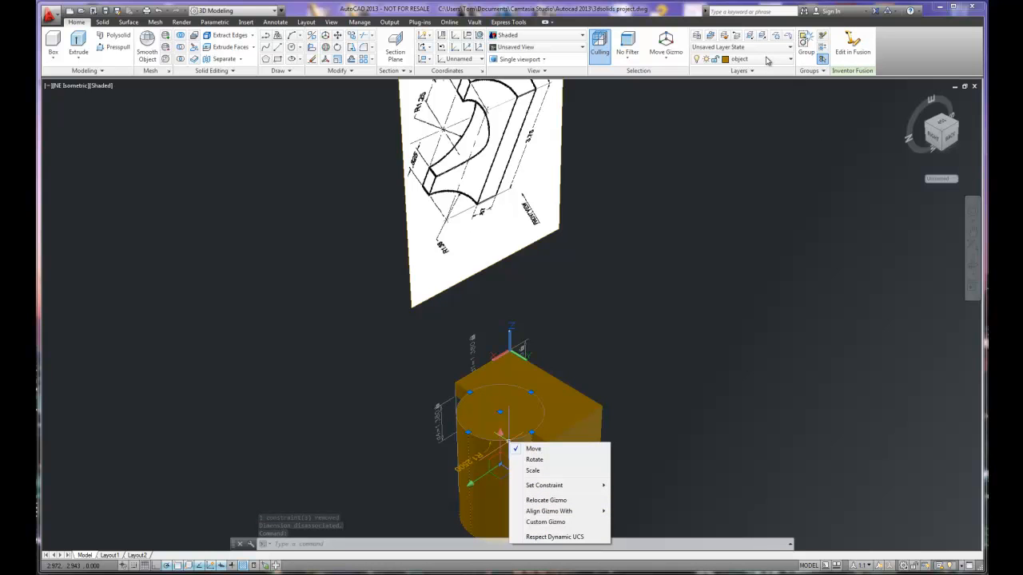
click(734, 157)
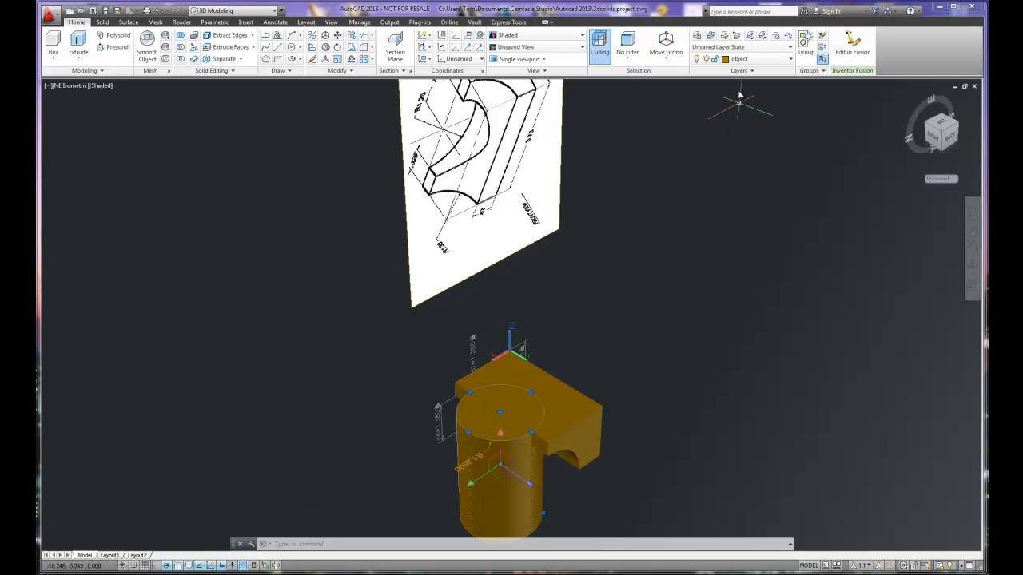
click(697, 37)
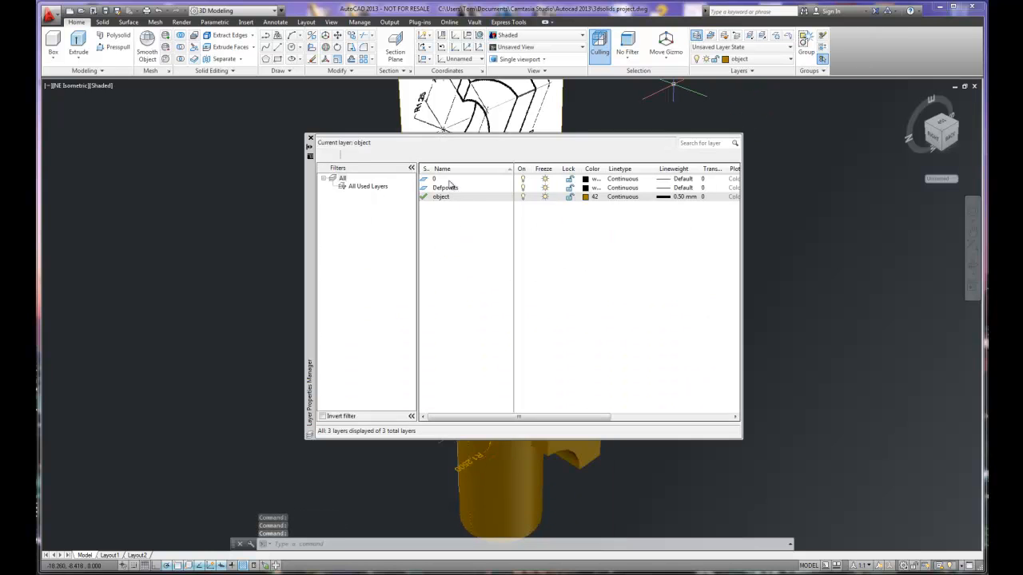
right_click(440, 224)
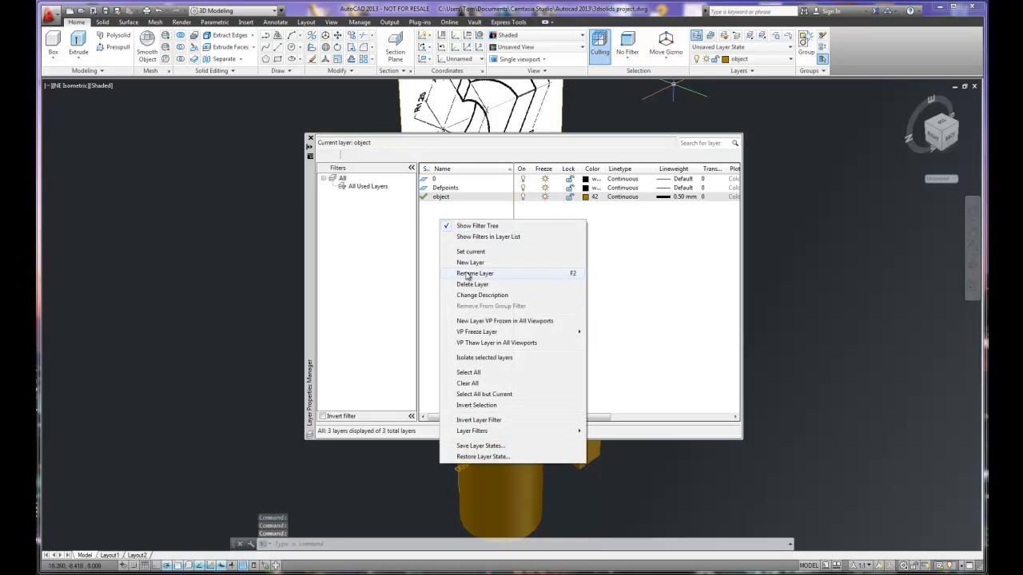
click(470, 262)
click(595, 206)
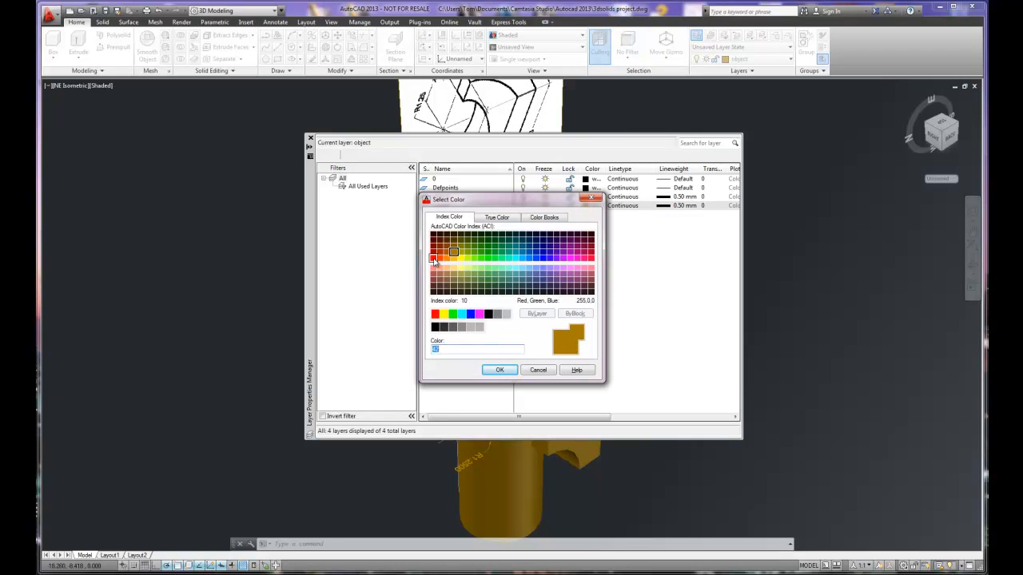
click(433, 259)
click(499, 370)
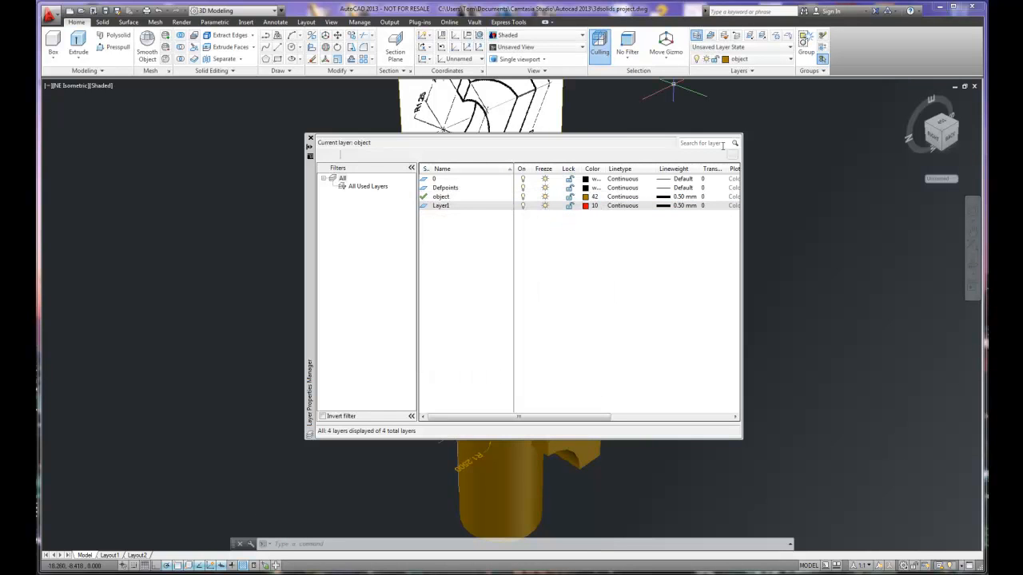
click(310, 138)
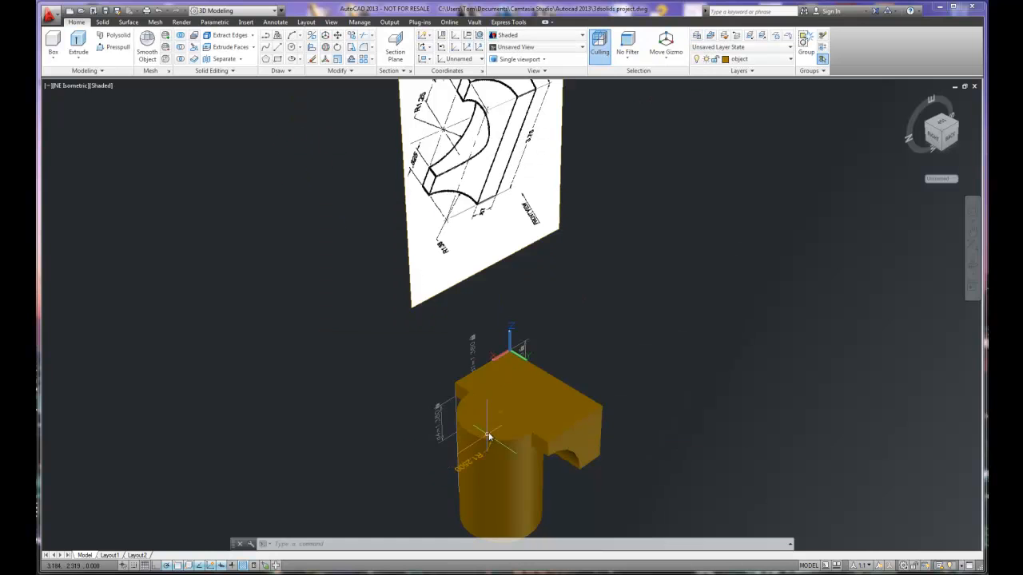
Step: Move the extruded cylinder to Layer1 and clear the selection
click(483, 440)
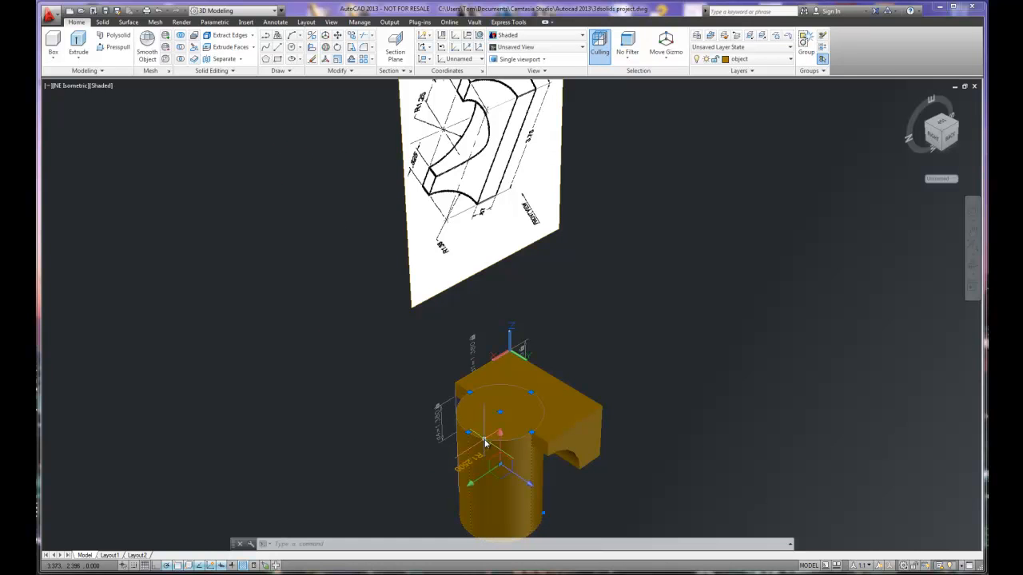
click(733, 60)
click(740, 89)
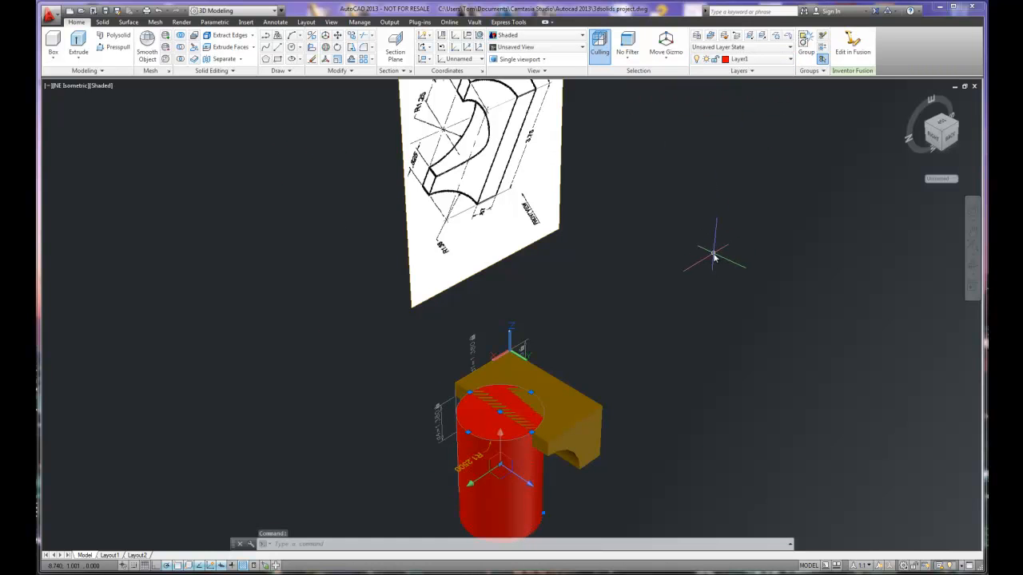
key(Escape)
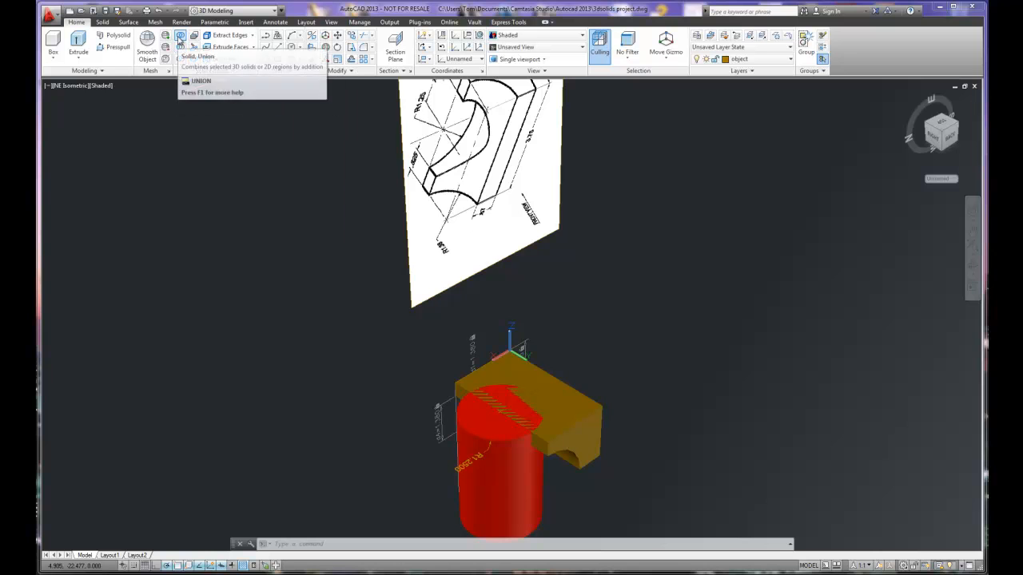
Step: Subtract the red cylinder from the main solid to cut the round recess
click(179, 50)
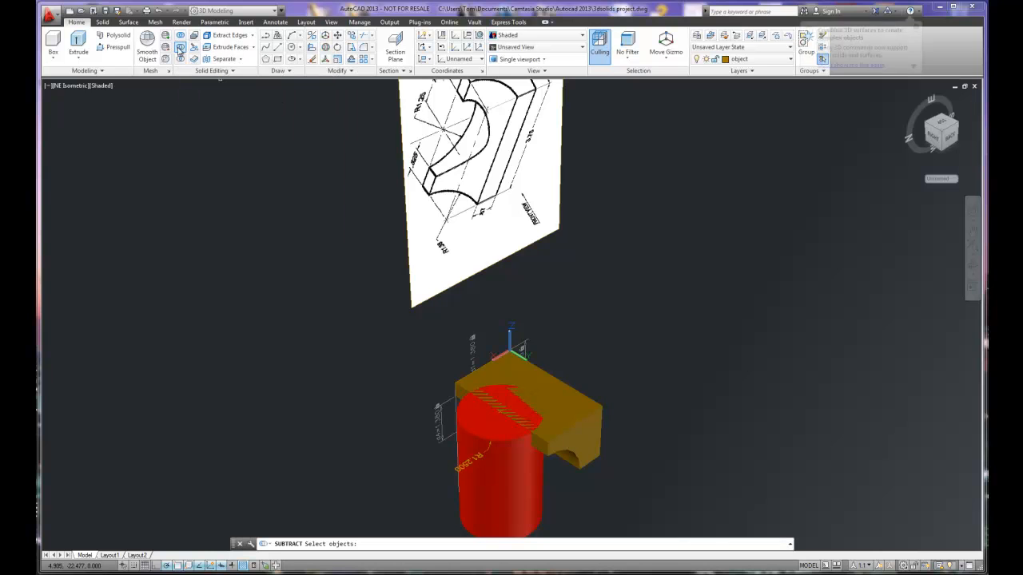
click(582, 420)
key(Return)
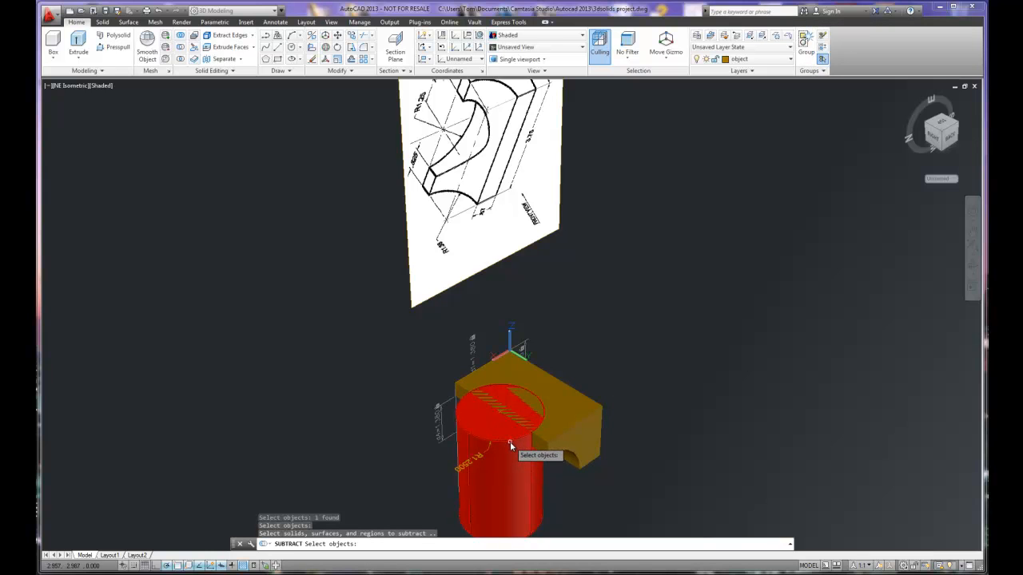
click(510, 441)
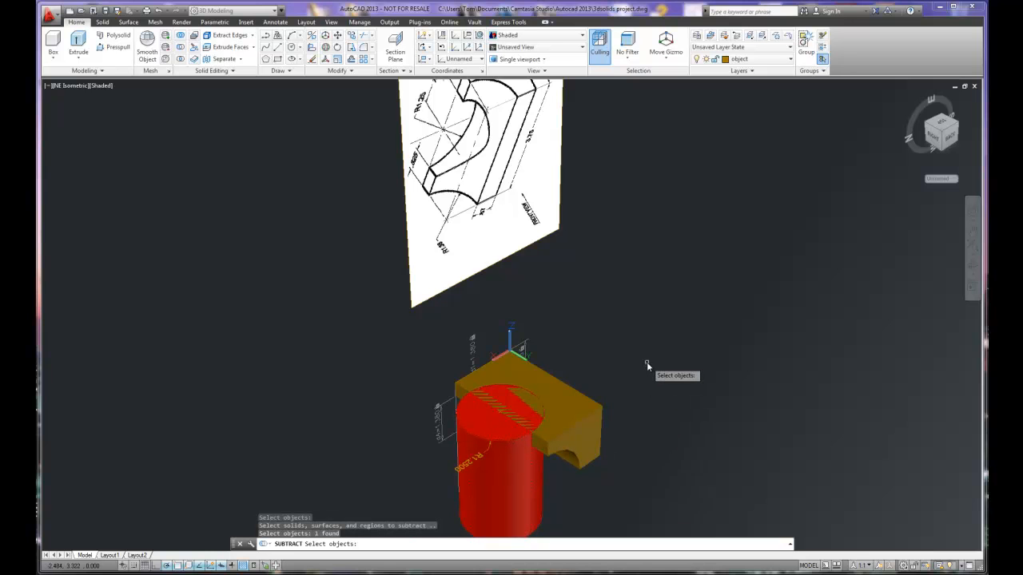
key(Return)
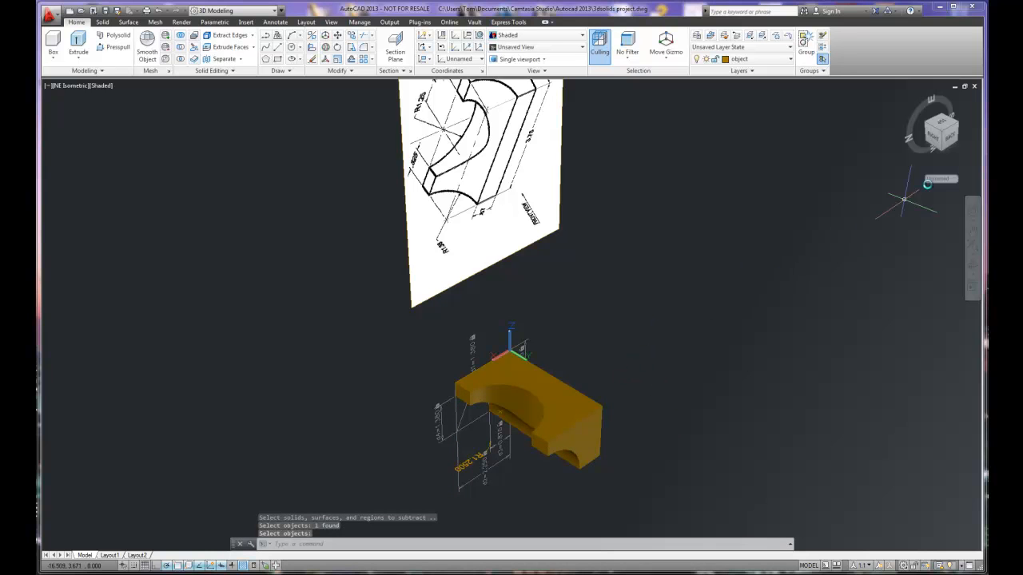
Step: Examine the arc cutout and the finished solid from several directions, including the NW isometric view, against the reference drawing
mouse_move(946, 136)
mouse_down()
mouse_move(54, 456)
mouse_move(108, 456)
mouse_move(57, 445)
mouse_move(980, 446)
mouse_move(75, 450)
mouse_up()
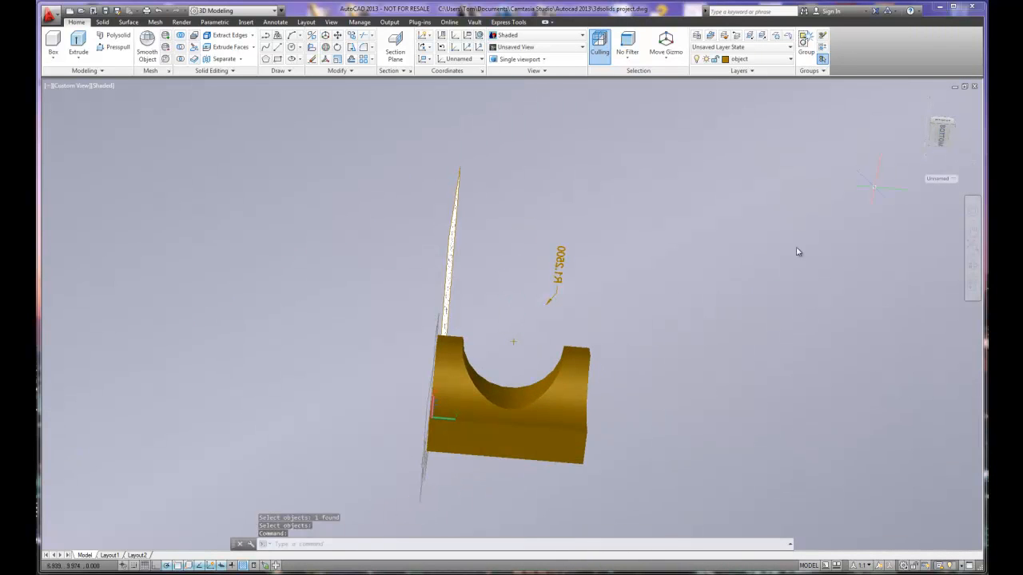
click(548, 434)
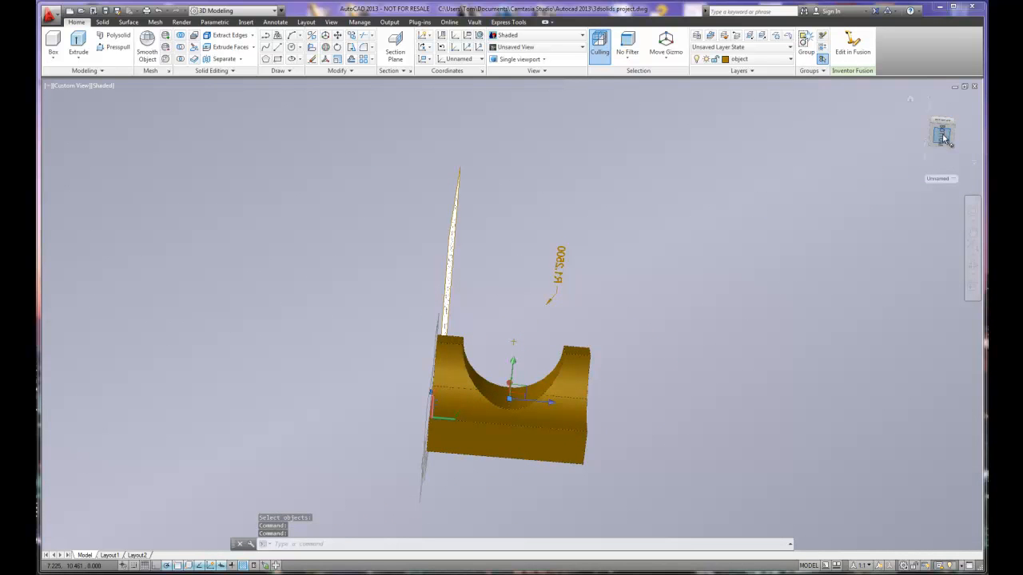
mouse_move(951, 139)
mouse_down()
mouse_move(927, 131)
mouse_move(930, 118)
mouse_move(893, 119)
mouse_move(926, 135)
mouse_up()
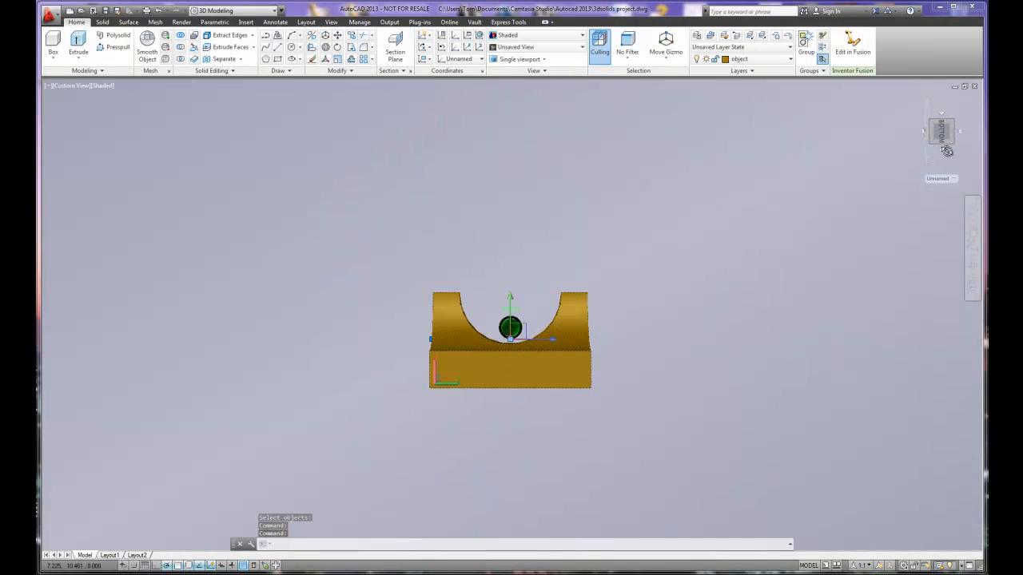
click(954, 124)
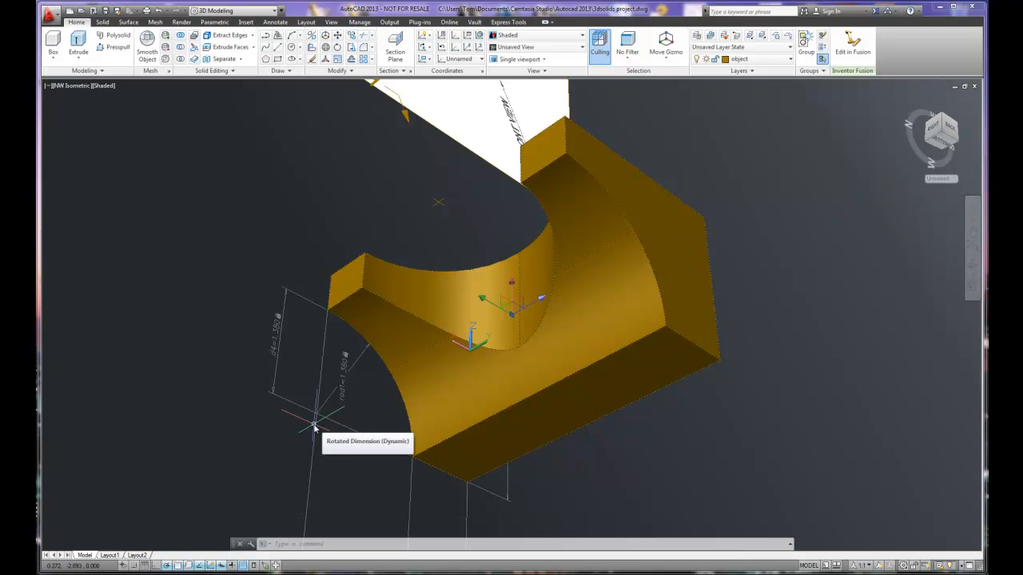
scroll(576, 377, up, 2)
scroll(576, 377, down, 5)
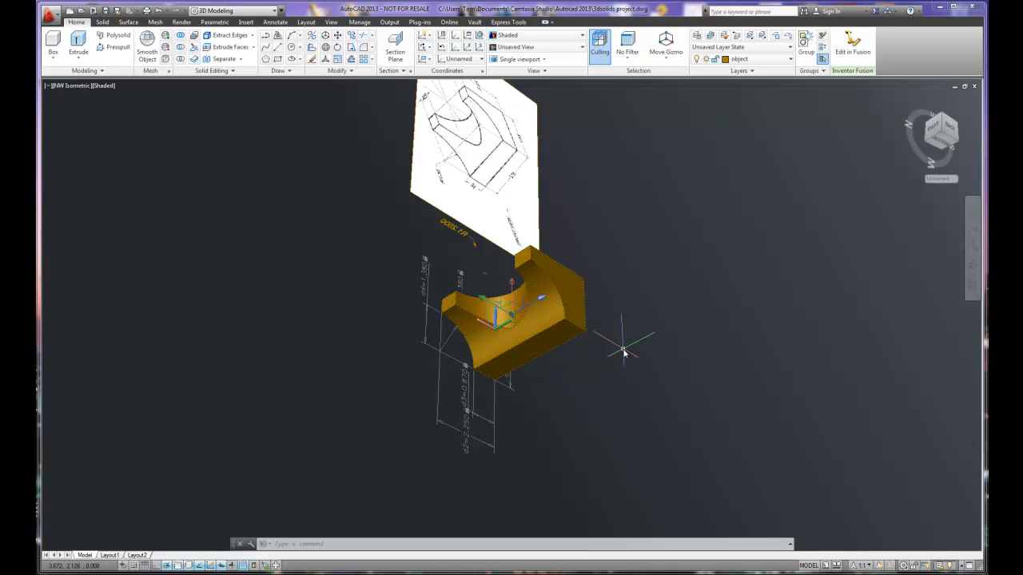
key(Escape)
key(Escape)
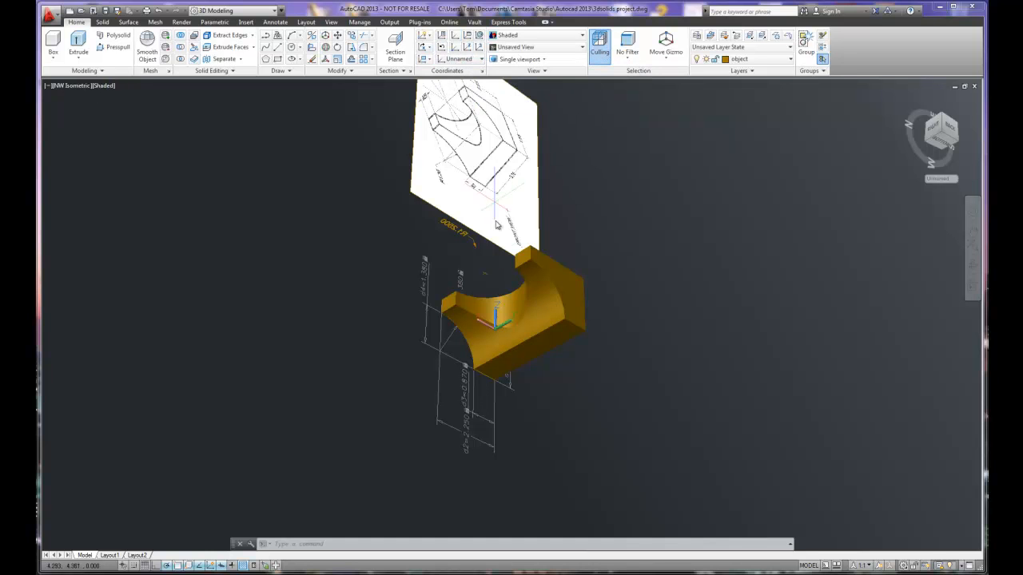
Step: Sketch a small ellipse by its center on the narrow flat face beside the concave arc, with its first semi-axis about 0.41, and view it squarely
mouse_move(478, 327)
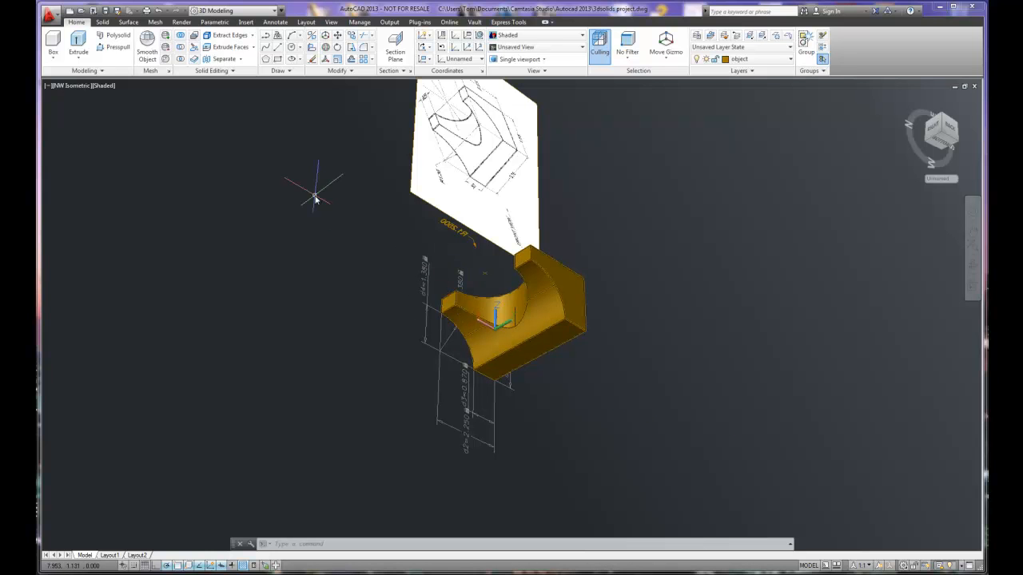
click(293, 61)
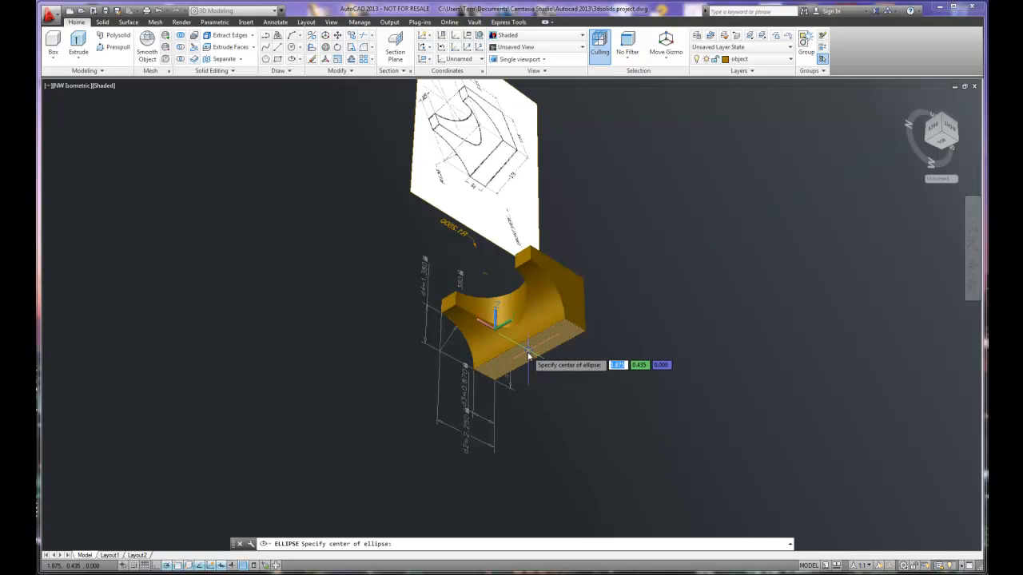
click(527, 355)
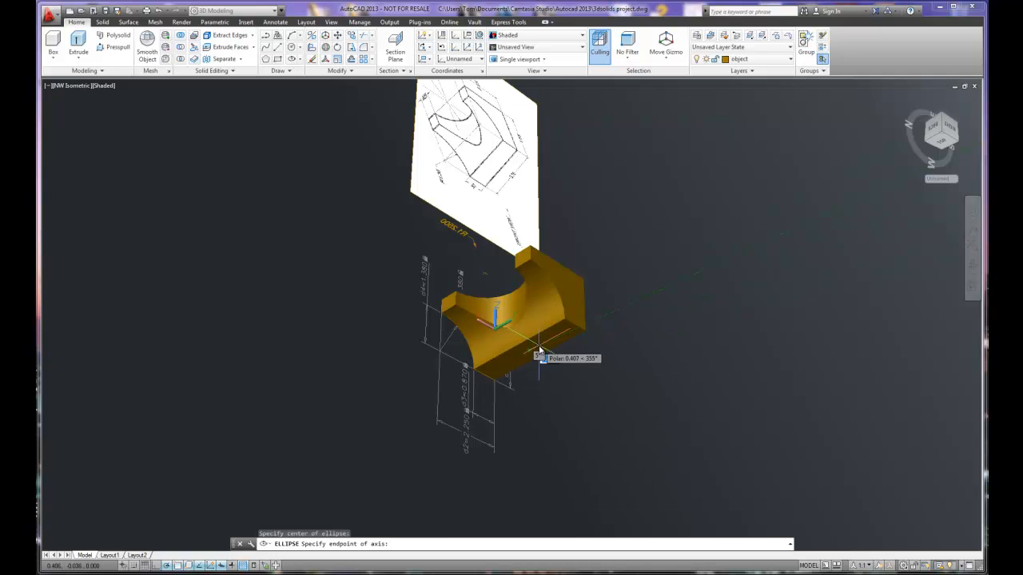
click(539, 353)
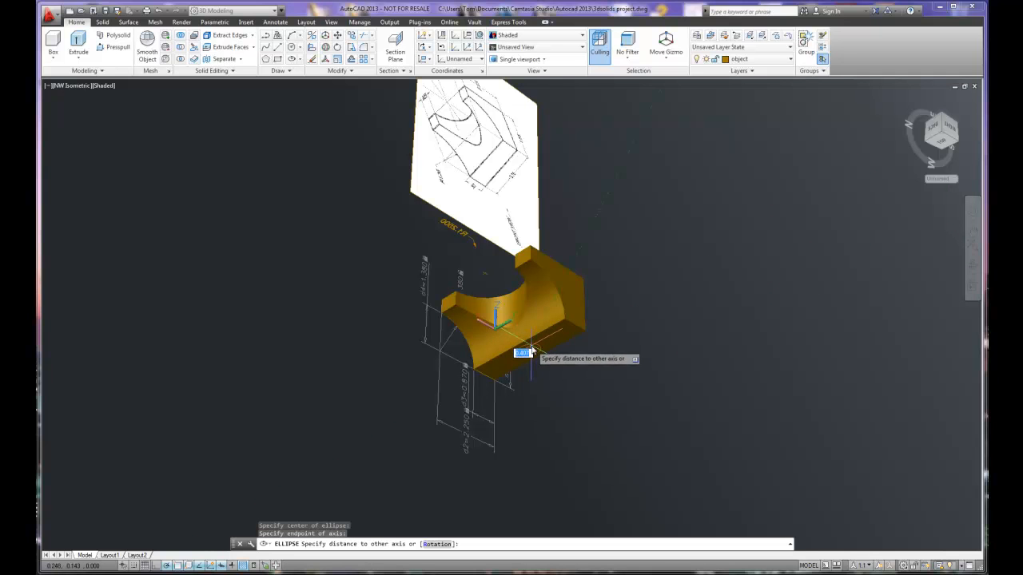
click(532, 350)
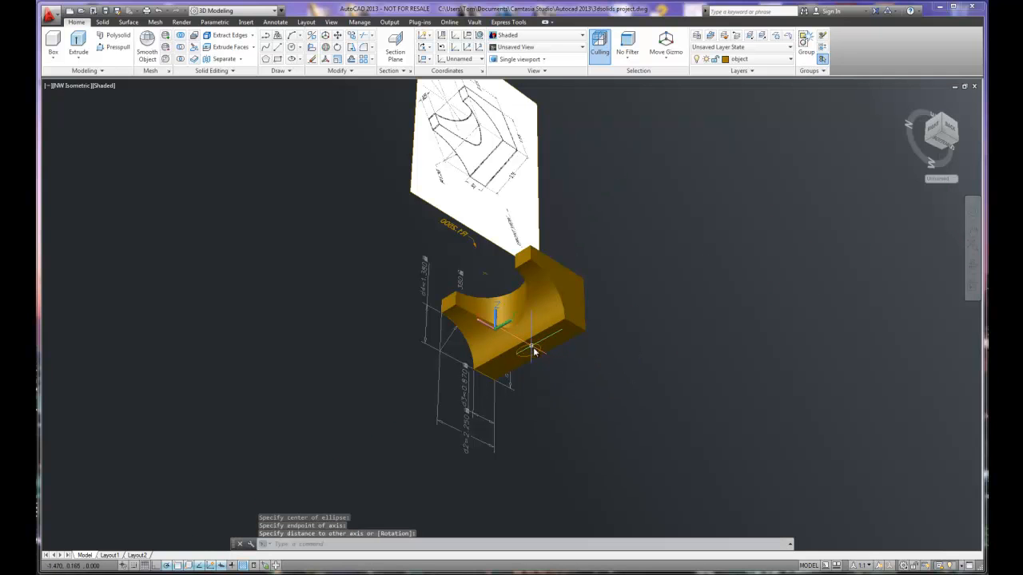
click(951, 147)
scroll(564, 302, down, 1)
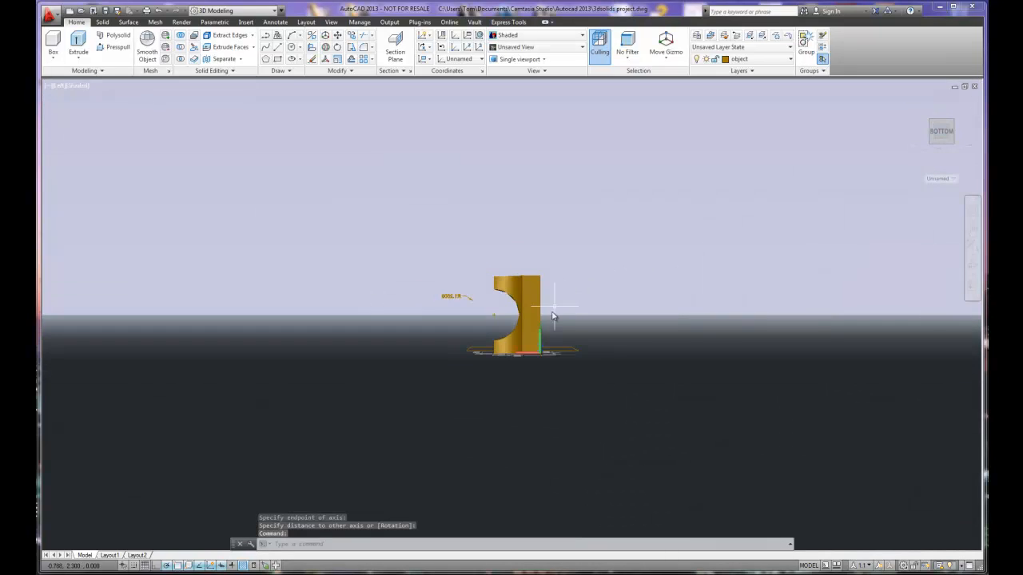
scroll(547, 315, up, 4)
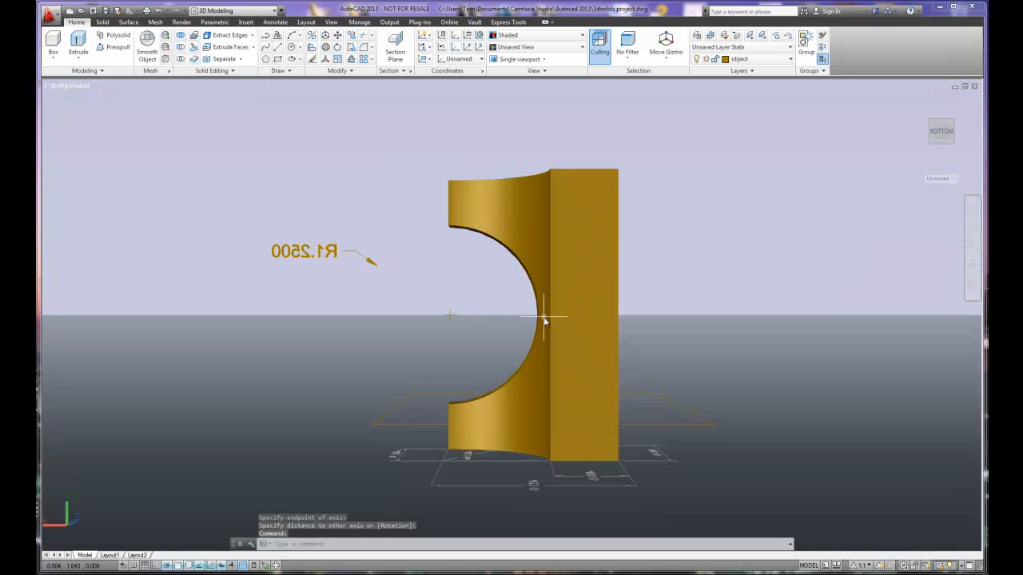
Step: Press-pull the small ellipse on the narrow flat face through the solid to cut an elliptical hole, then view it from the other side
click(598, 288)
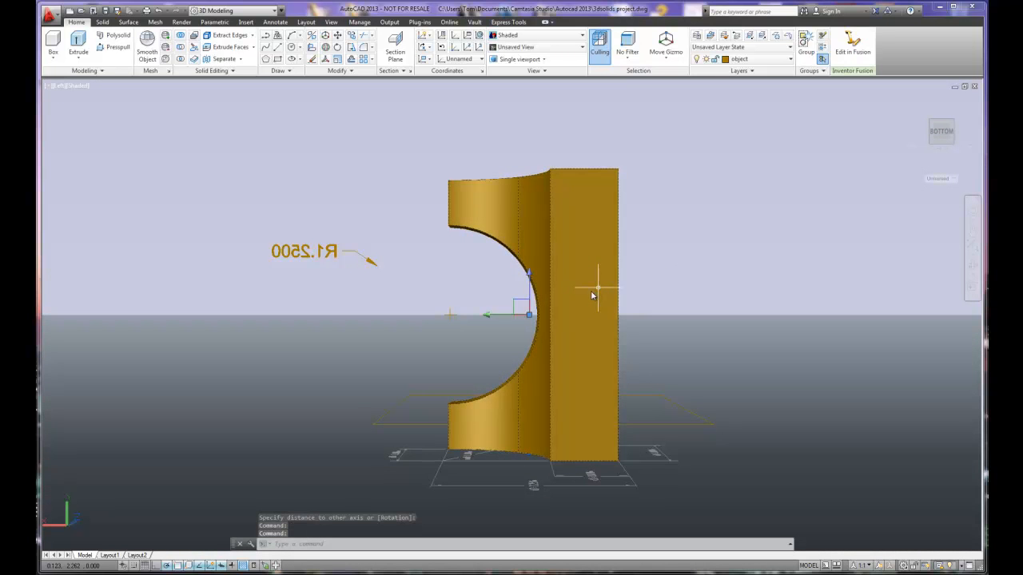
click(952, 125)
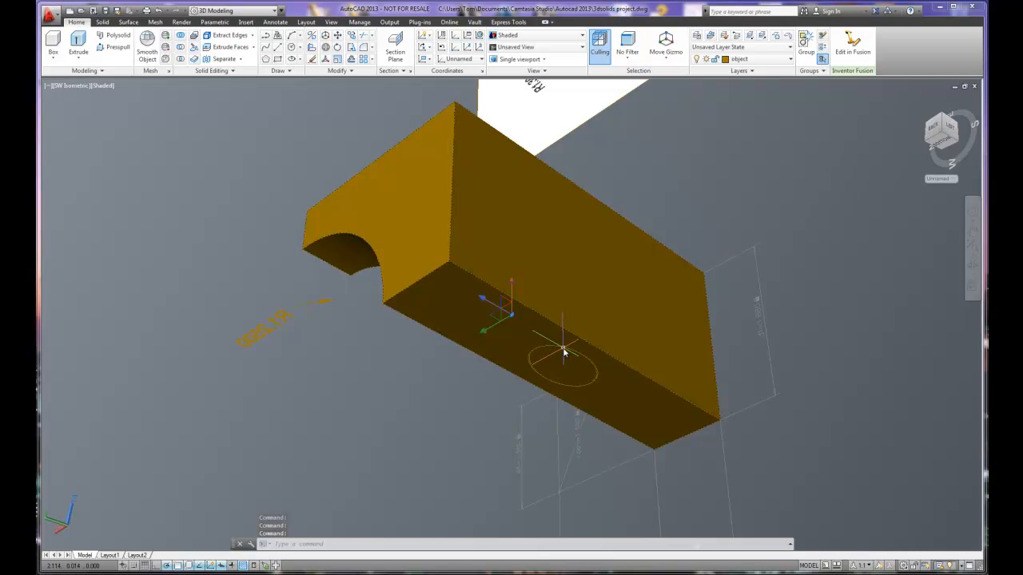
key(Escape)
key(Escape)
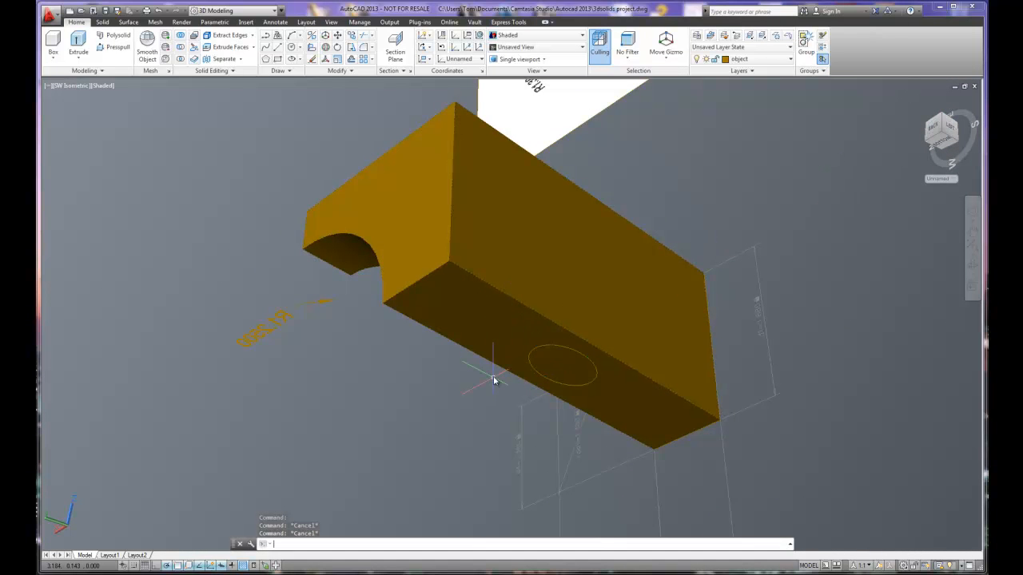
click(113, 49)
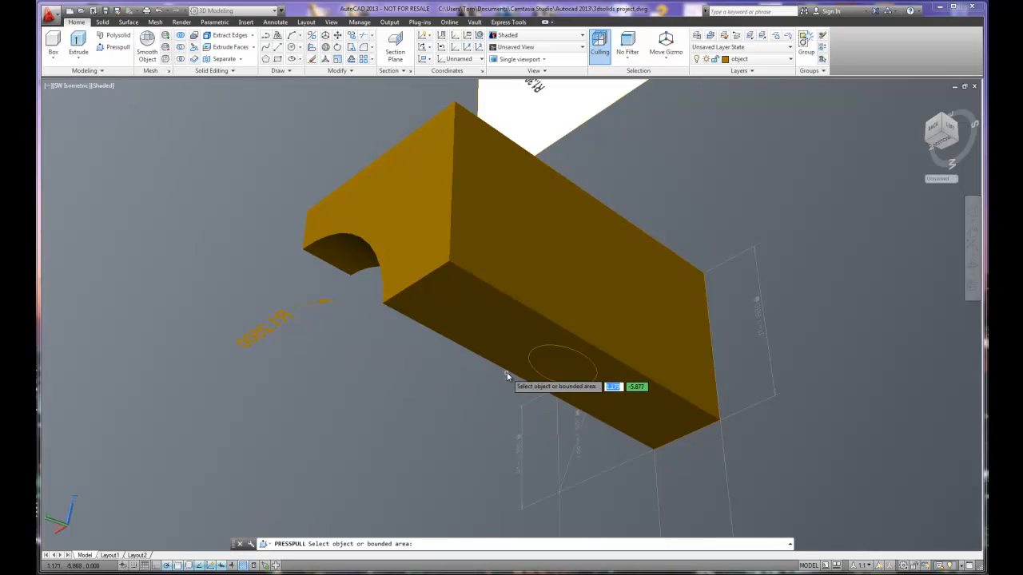
click(529, 361)
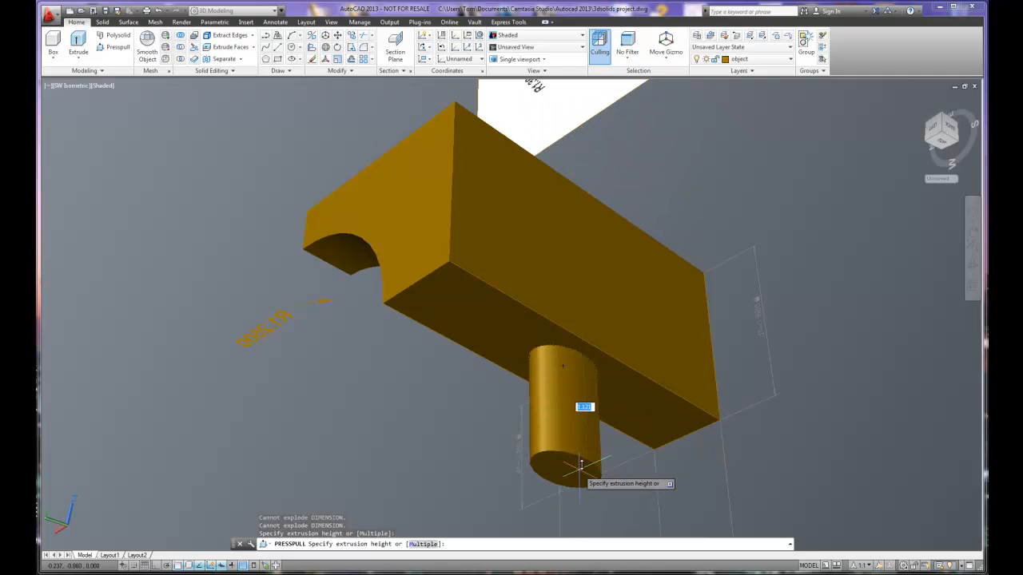
click(614, 138)
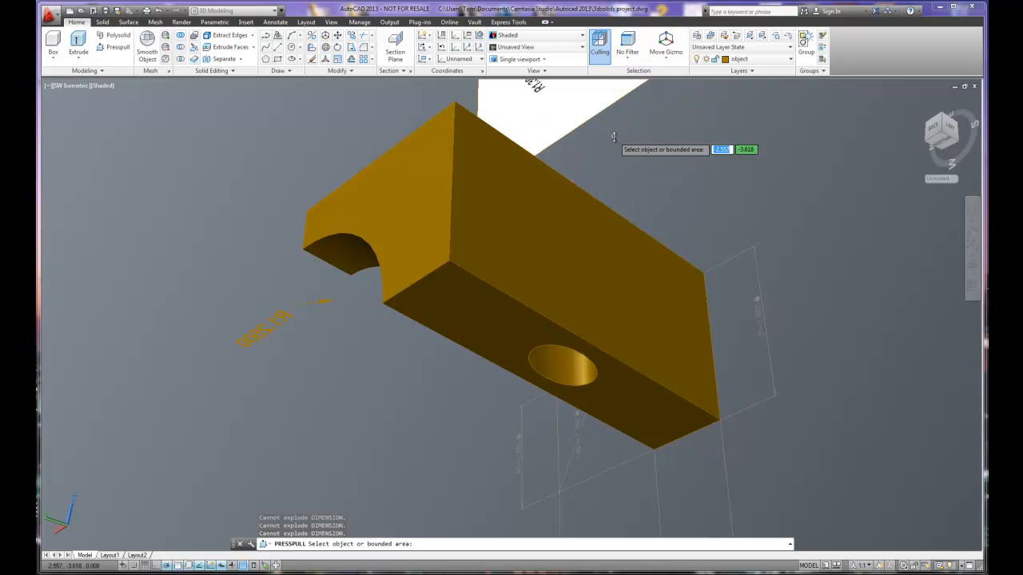
mouse_move(941, 136)
mouse_down()
mouse_move(932, 96)
mouse_move(886, 195)
mouse_move(851, 372)
mouse_up()
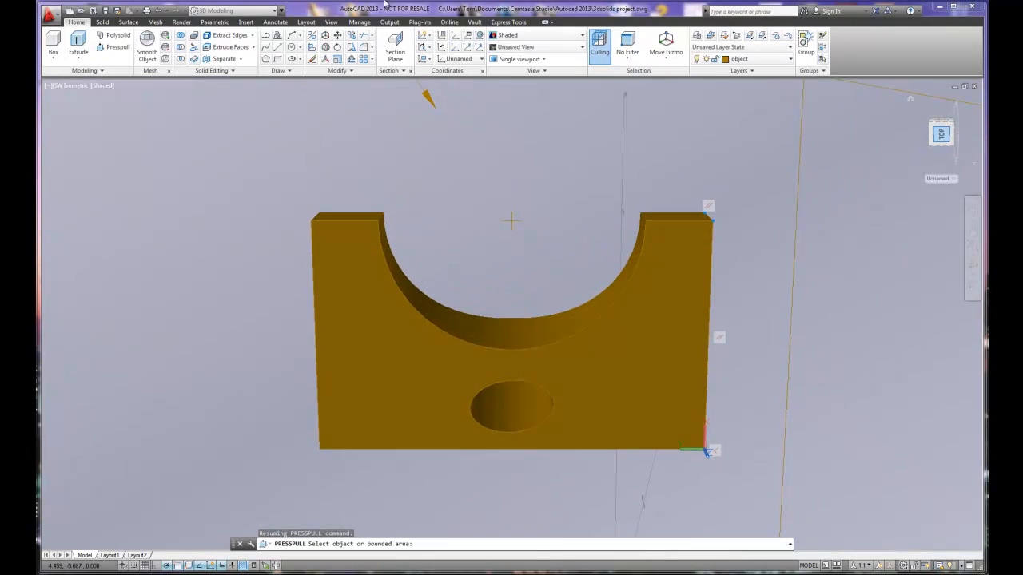
Step: Press-pull the elliptical hole area beside the large concave arc through the solid and end the command
click(118, 52)
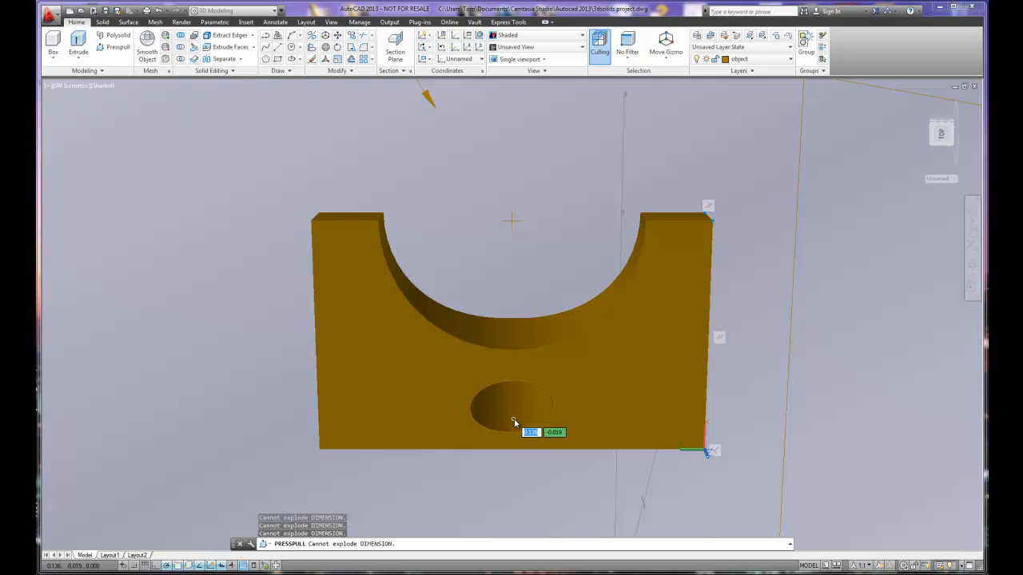
click(933, 127)
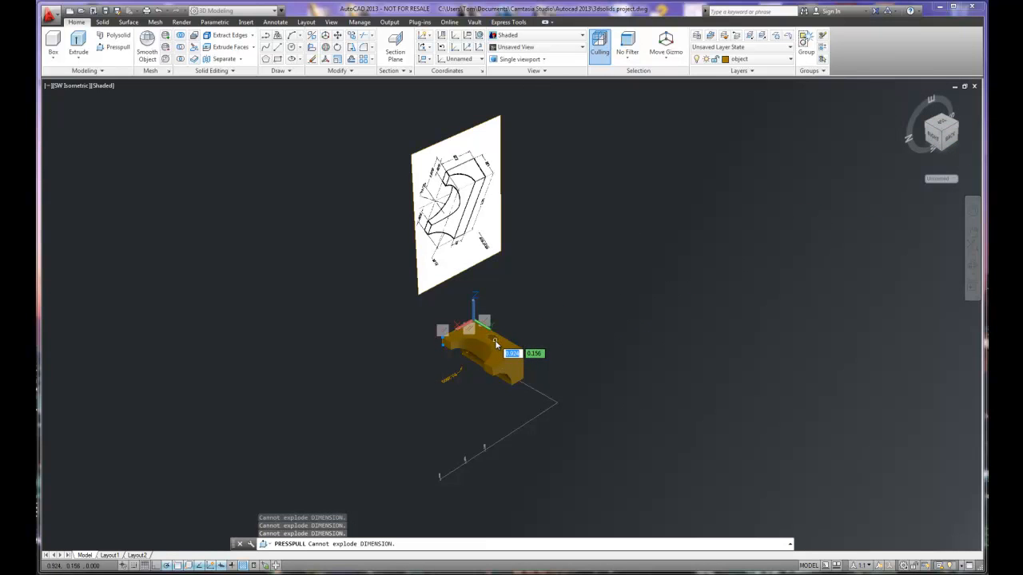
scroll(496, 343, down, 2)
scroll(491, 346, up, 6)
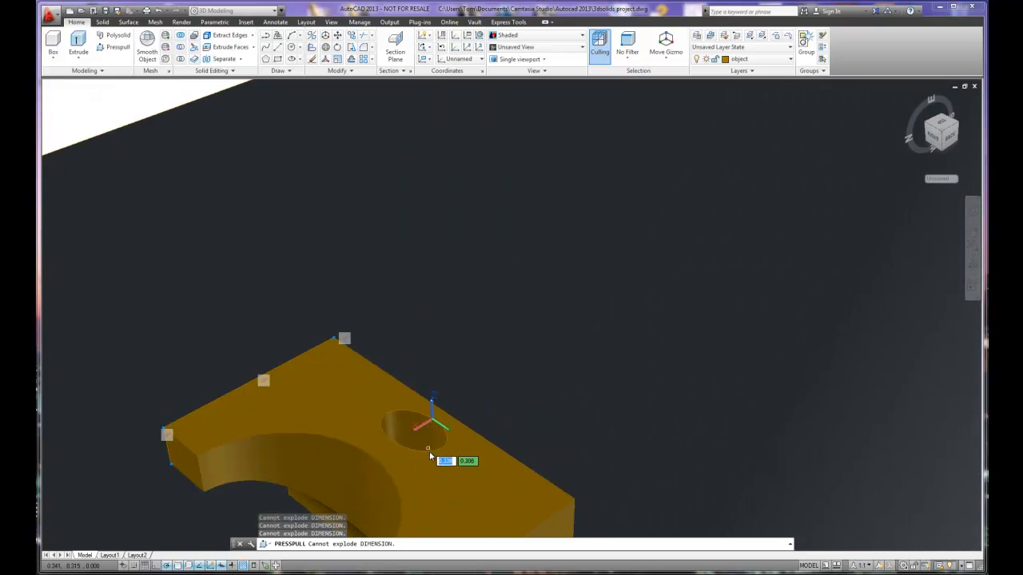
click(436, 448)
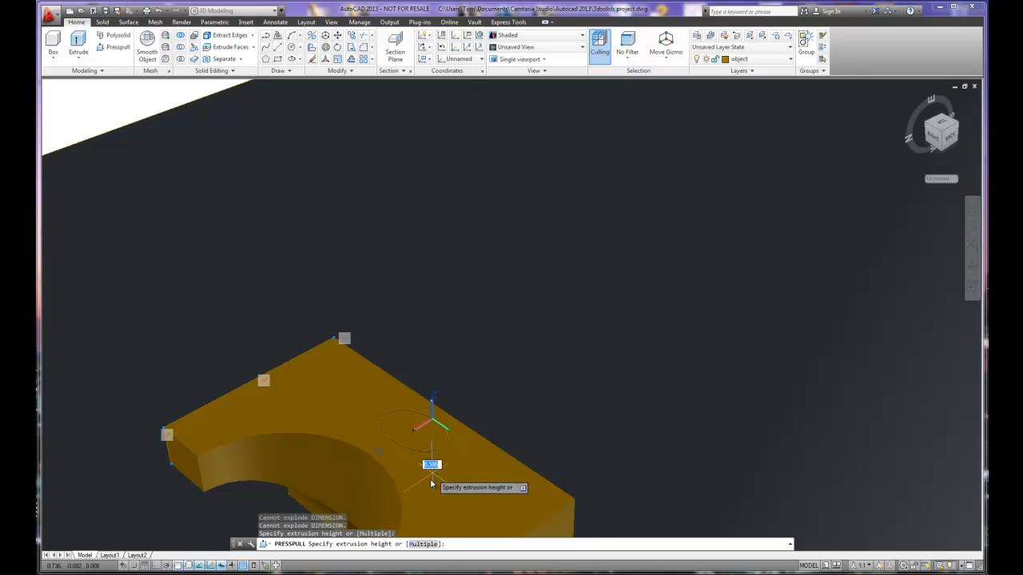
scroll(429, 487, down, 3)
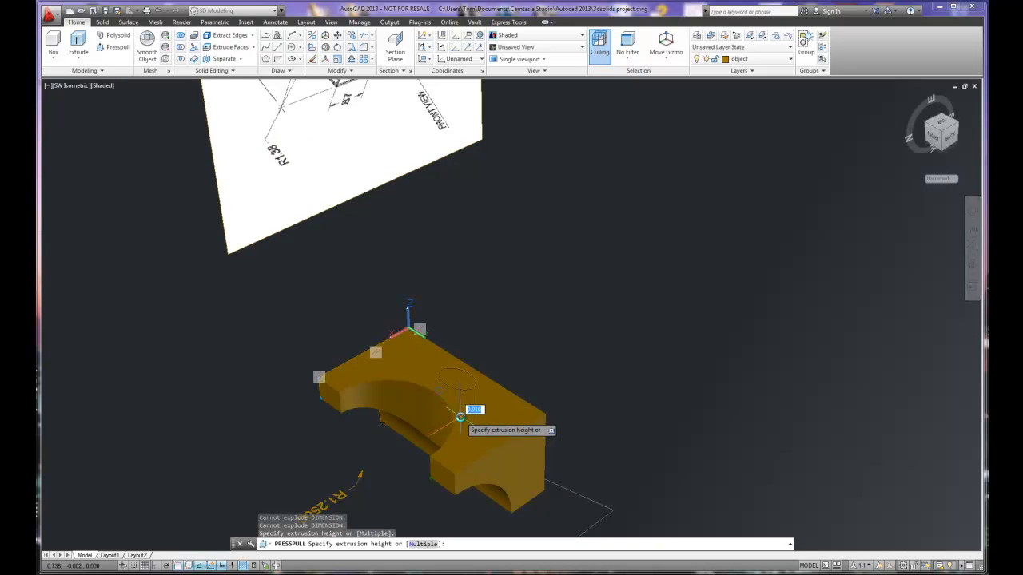
click(524, 402)
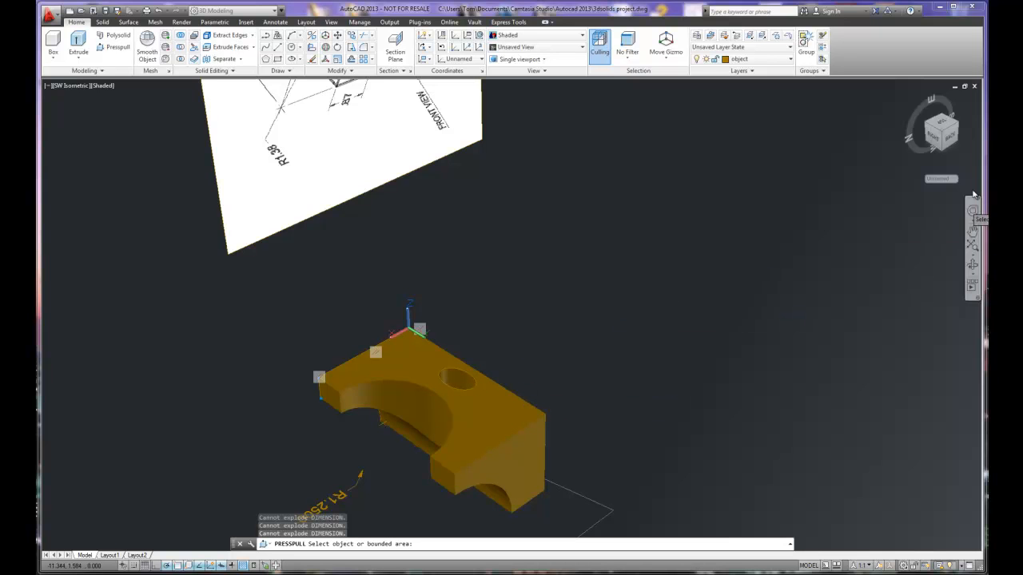
mouse_move(936, 130)
mouse_down()
mouse_move(933, 207)
mouse_move(933, 83)
mouse_up()
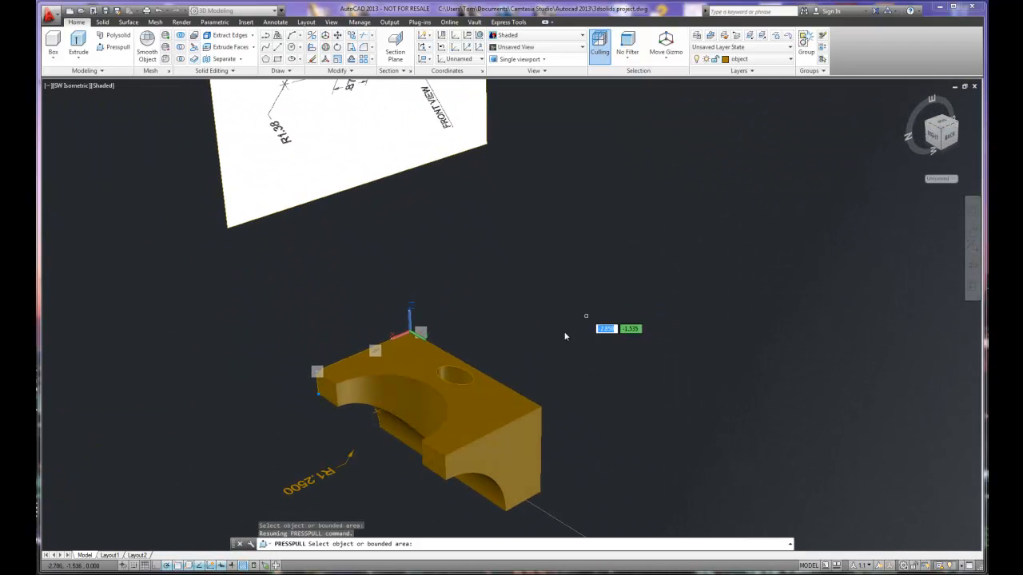
click(464, 390)
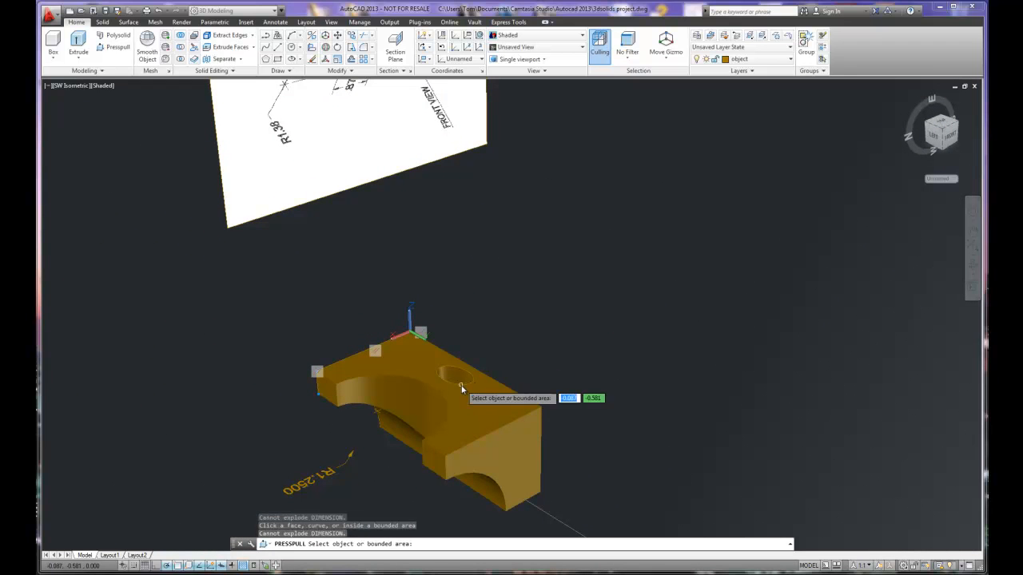
key(Return)
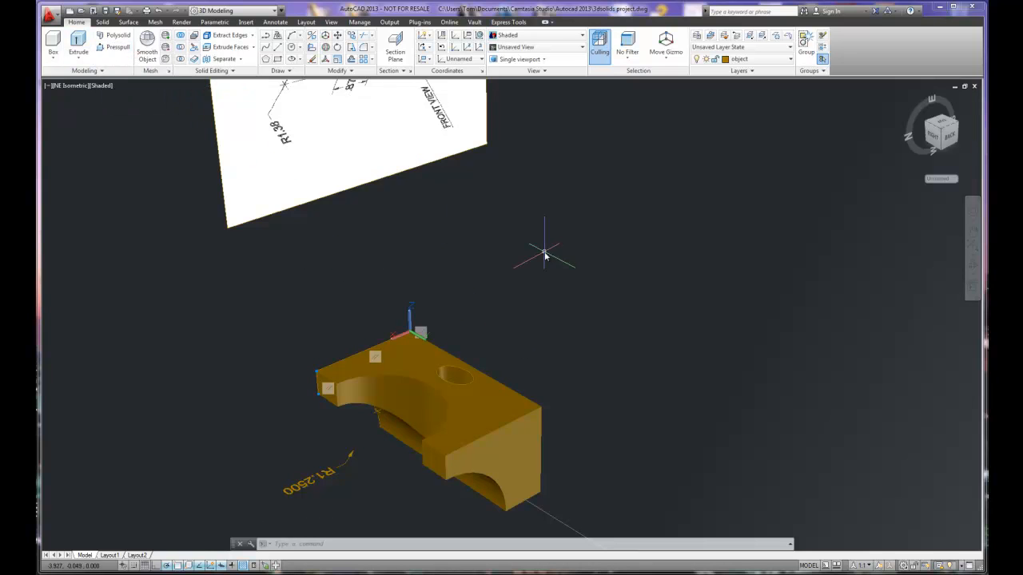
Step: Delete the stray 0.0000 and R12.3377 dimensions lying beside the solid
scroll(546, 259, down, 2)
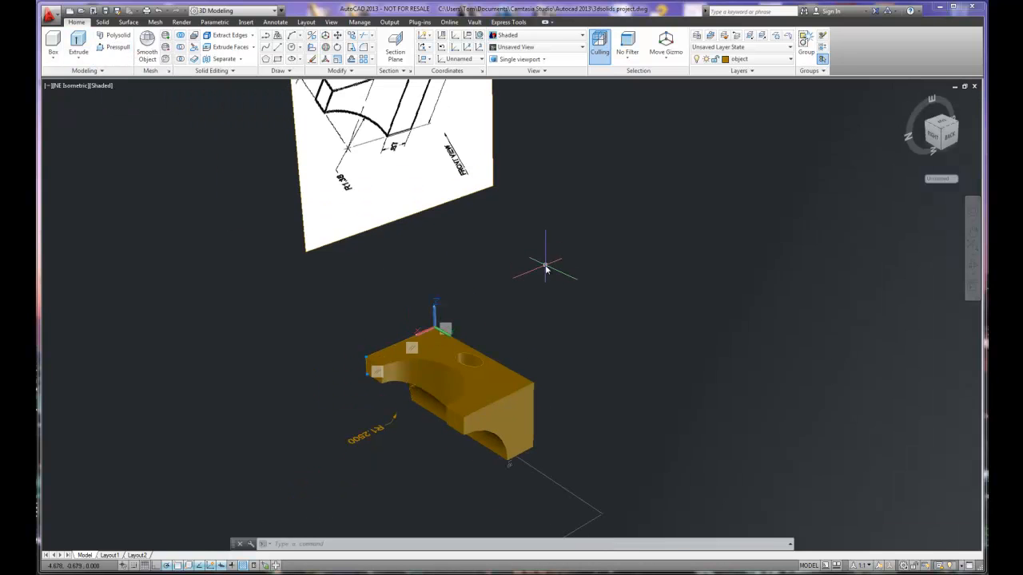
click(948, 128)
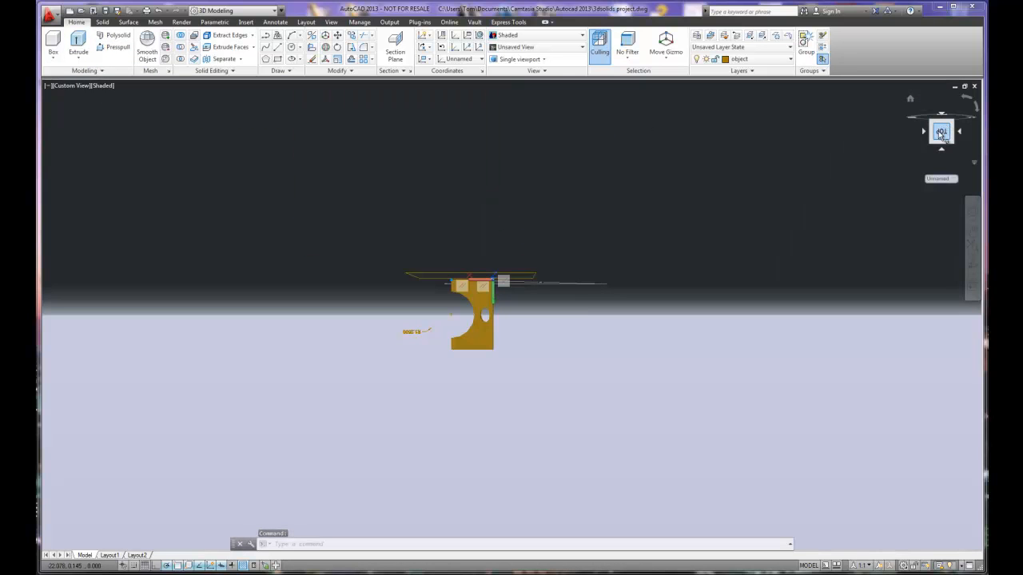
click(911, 98)
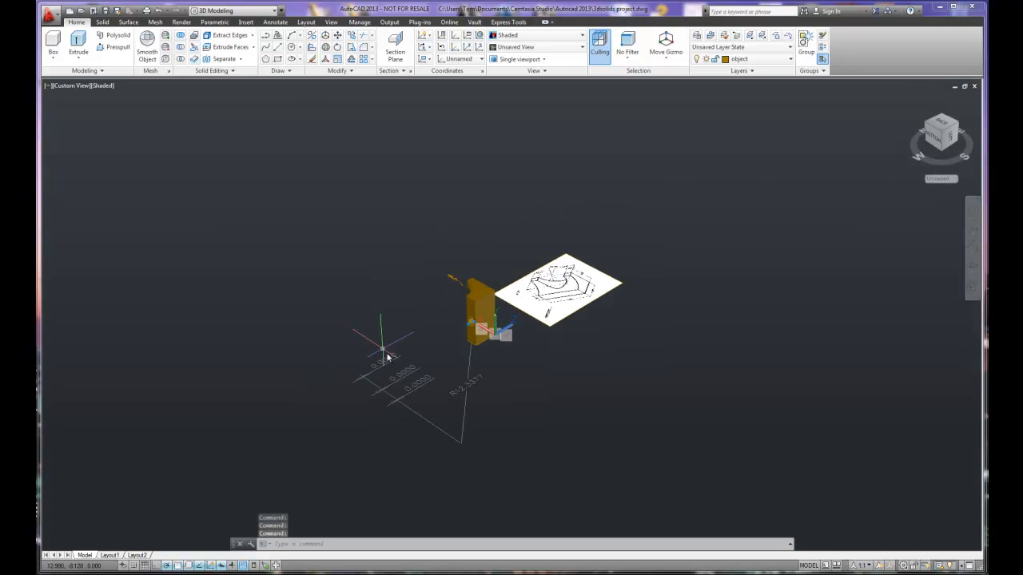
scroll(445, 406, down, 1)
scroll(381, 327, up, 4)
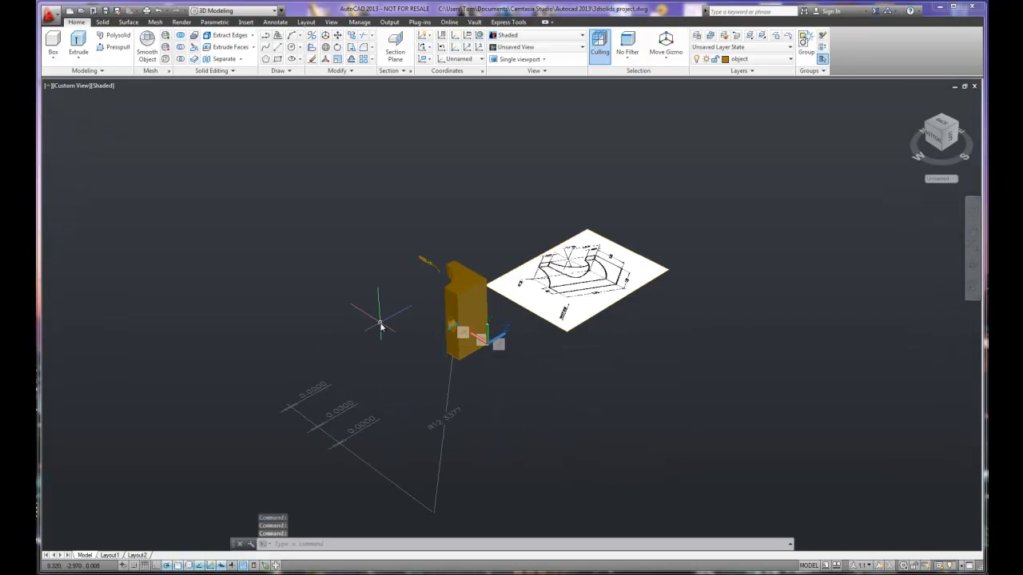
click(351, 464)
click(264, 395)
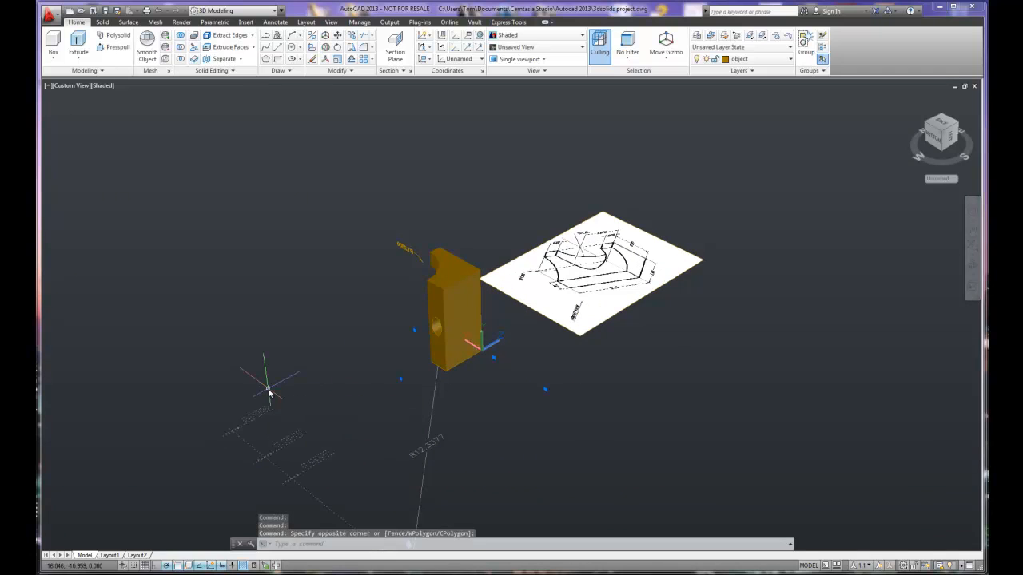
key(Delete)
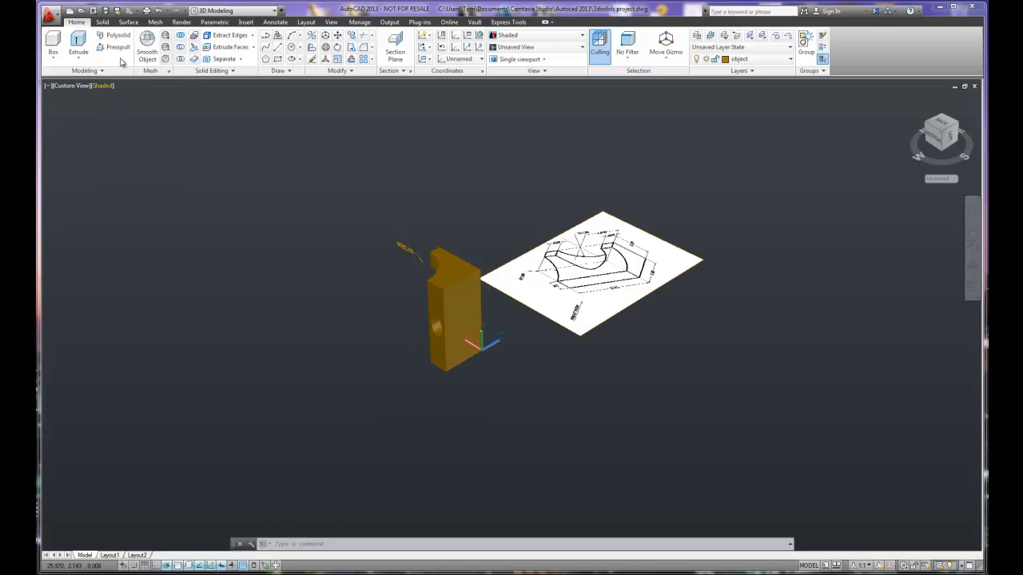
click(108, 36)
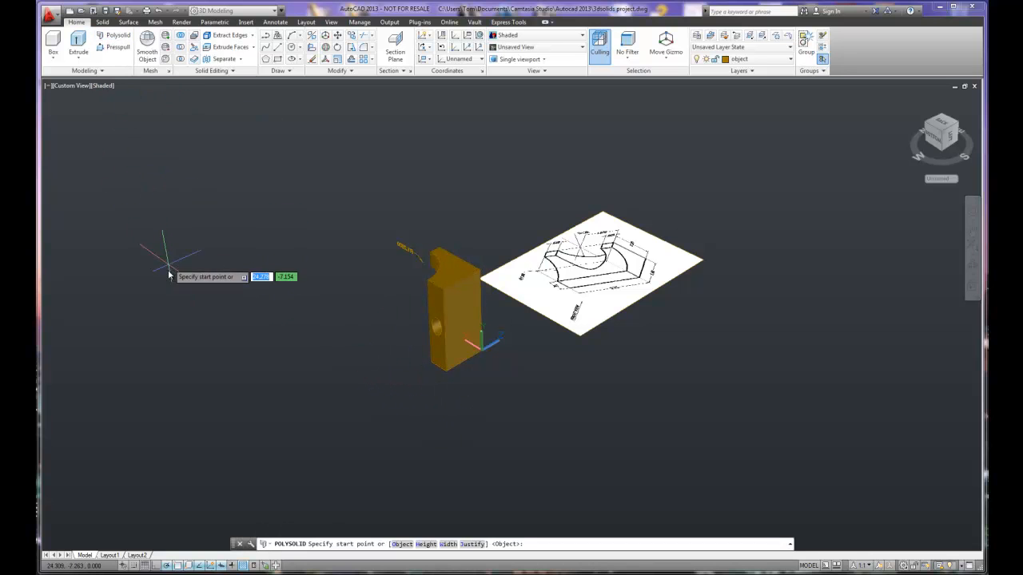
click(160, 344)
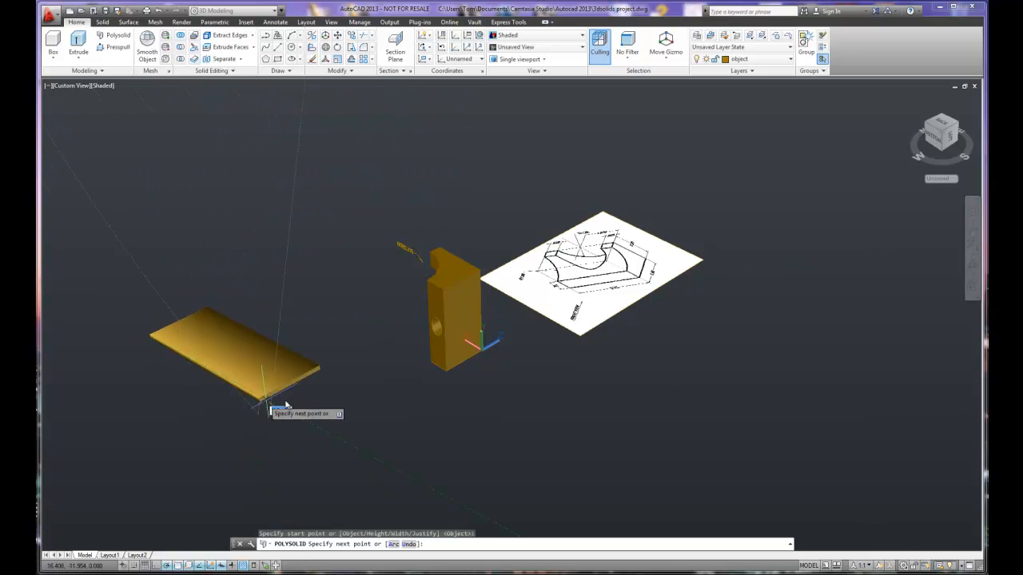
key(Escape)
key(Escape)
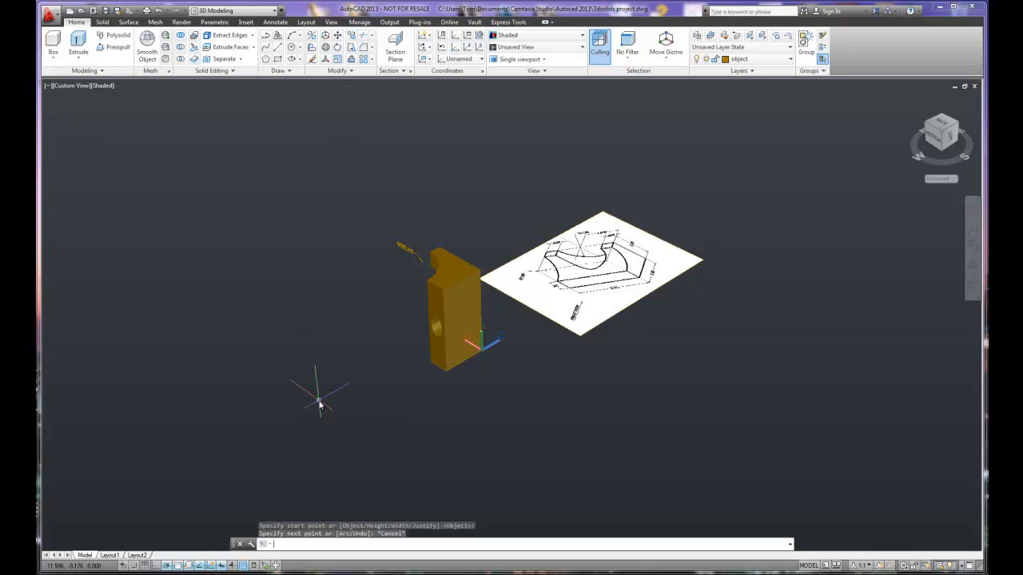
Step: Check the UCSVIEW system variable and accept its value of 1
text(ucsview)
key(Return)
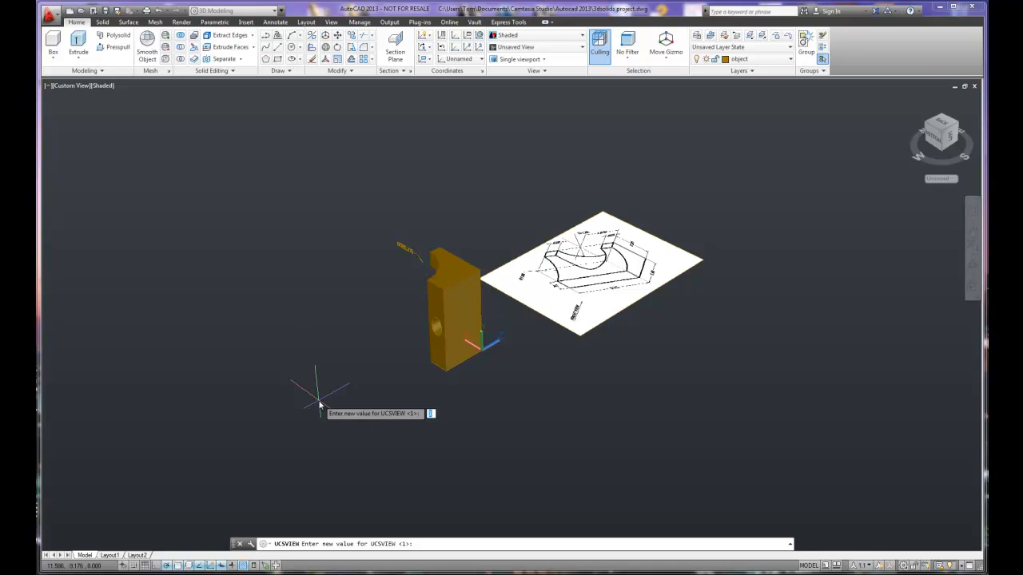
key(Return)
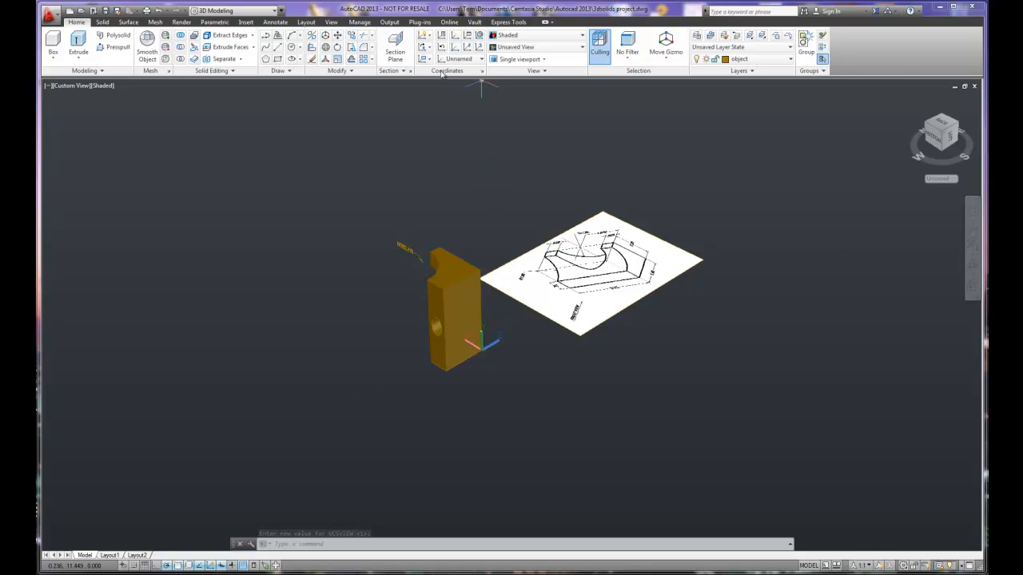
Step: Open the View Manager, move it off the part, and examine the model, layout and preset view categories
click(539, 49)
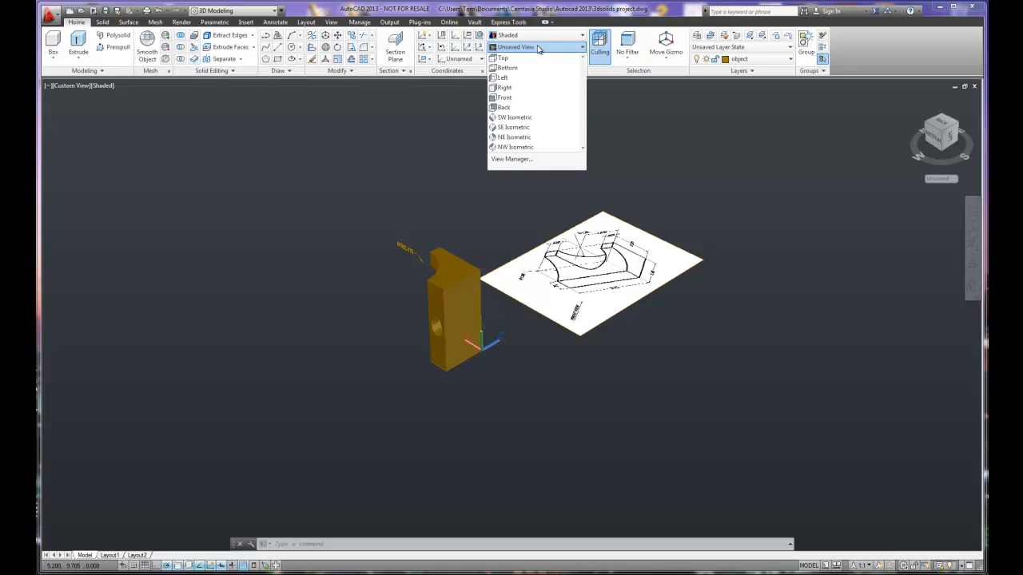
click(539, 49)
click(539, 61)
click(538, 61)
click(540, 47)
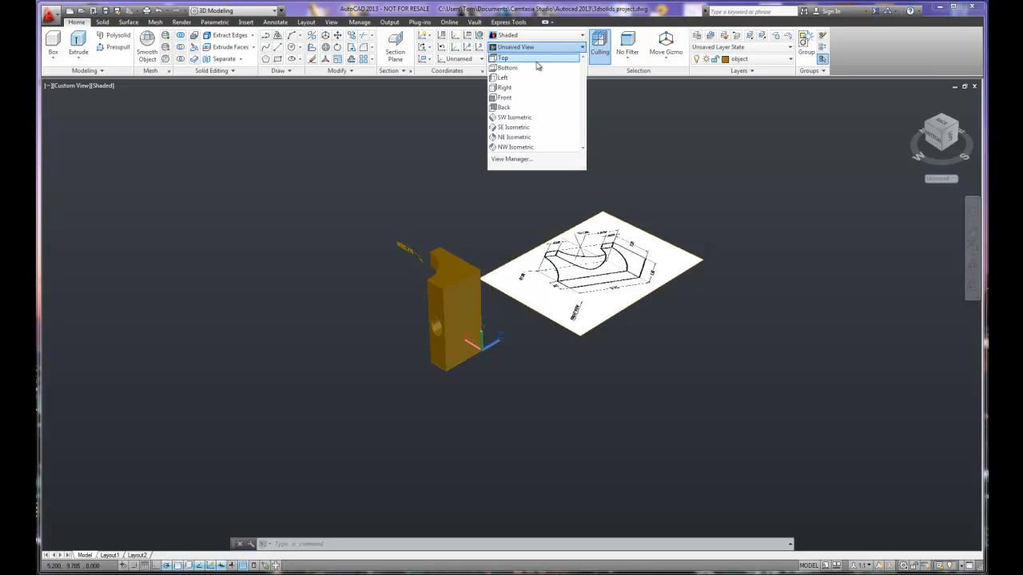
click(521, 159)
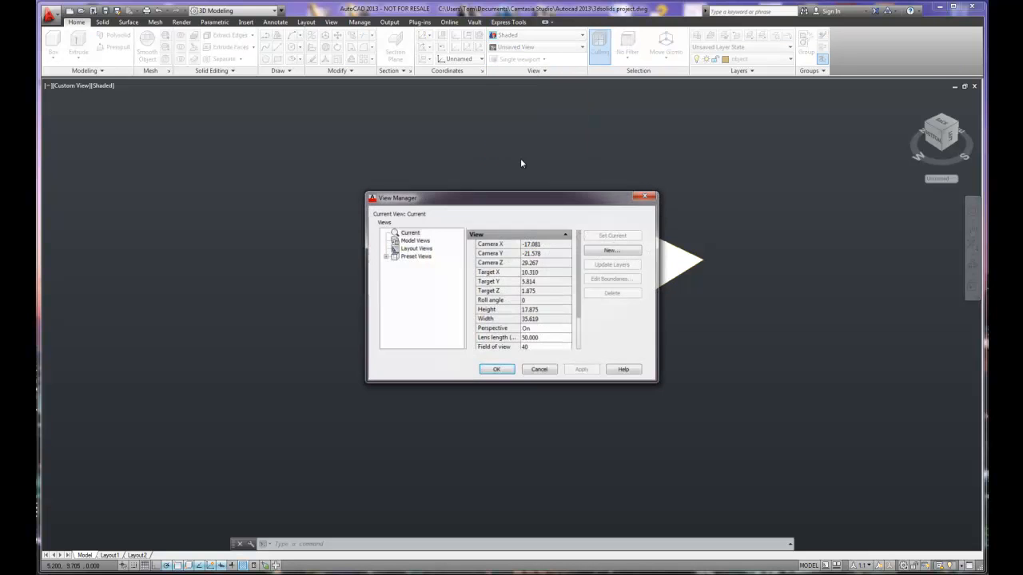
drag(527, 203, 771, 146)
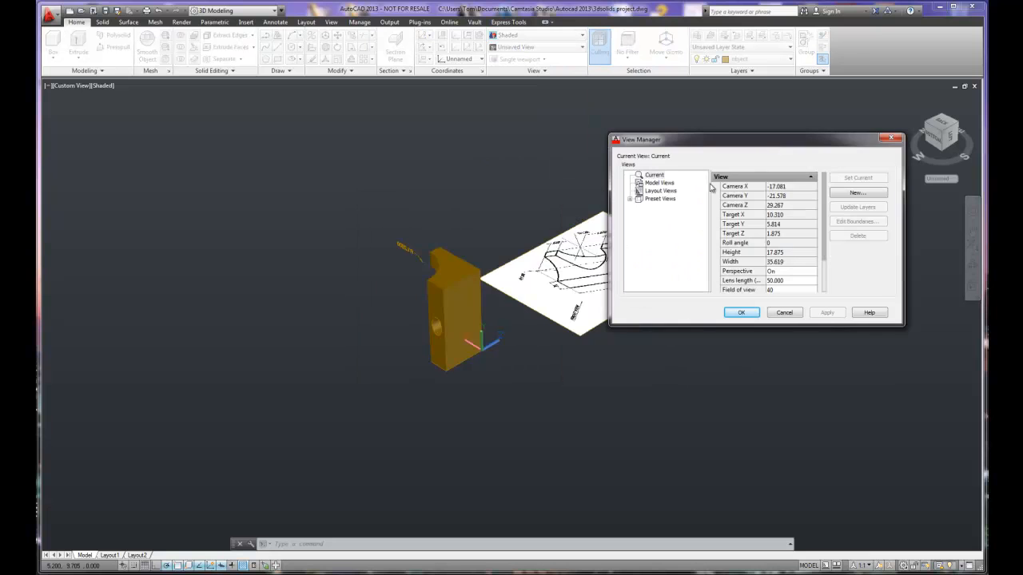
click(660, 191)
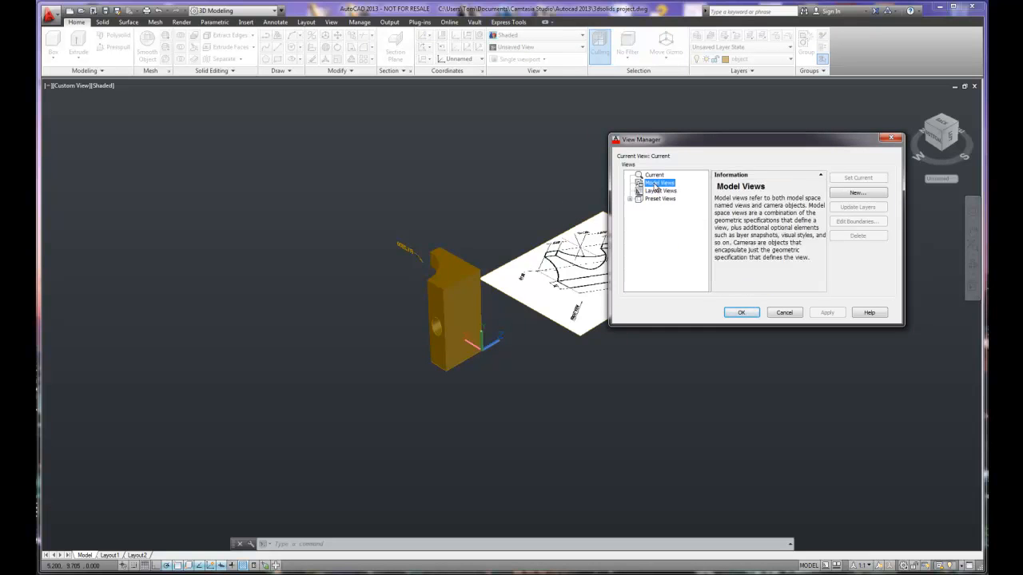
click(660, 198)
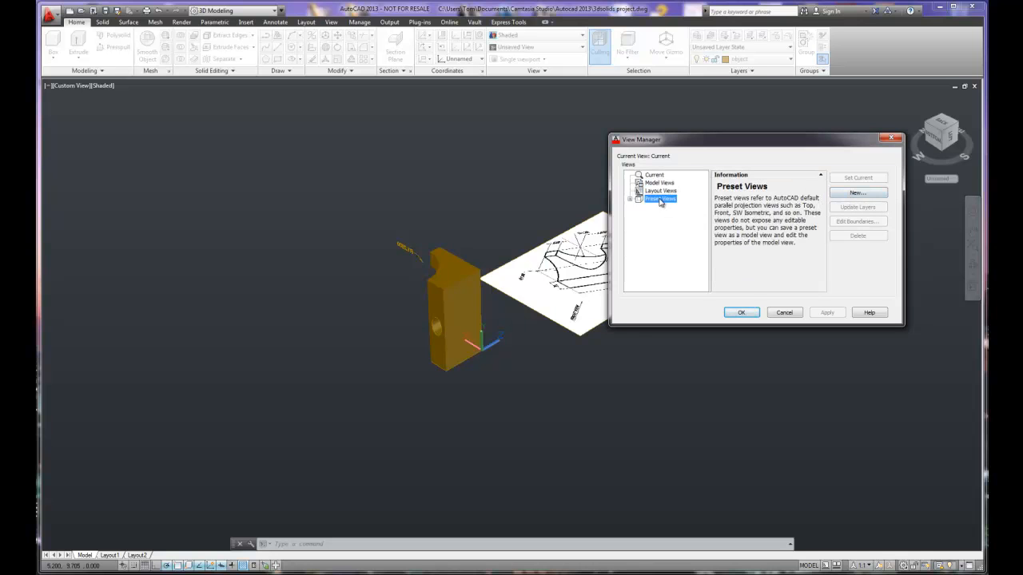
click(630, 199)
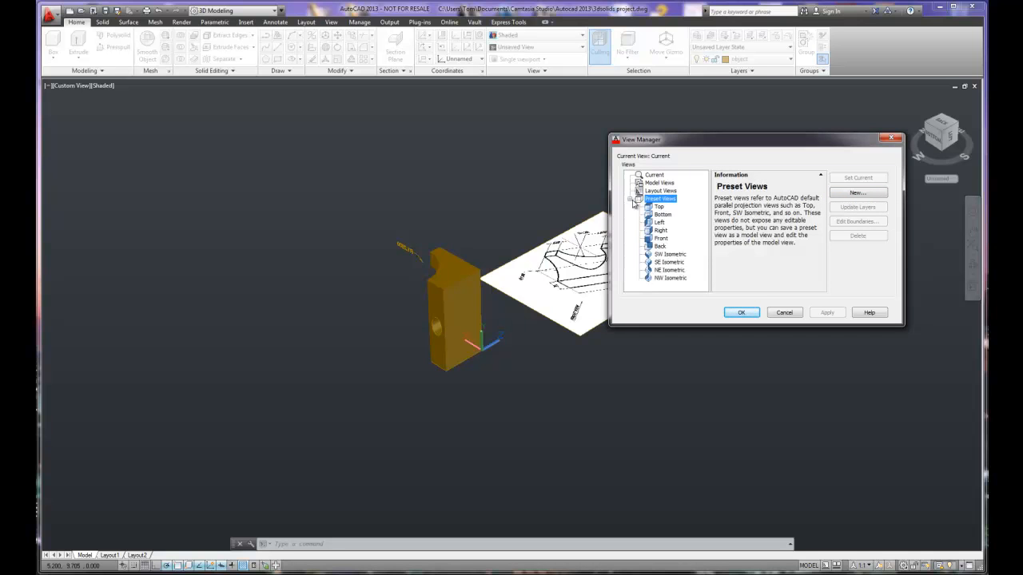
Step: Set the Right preset view current and apply it, then close the View Manager
click(661, 239)
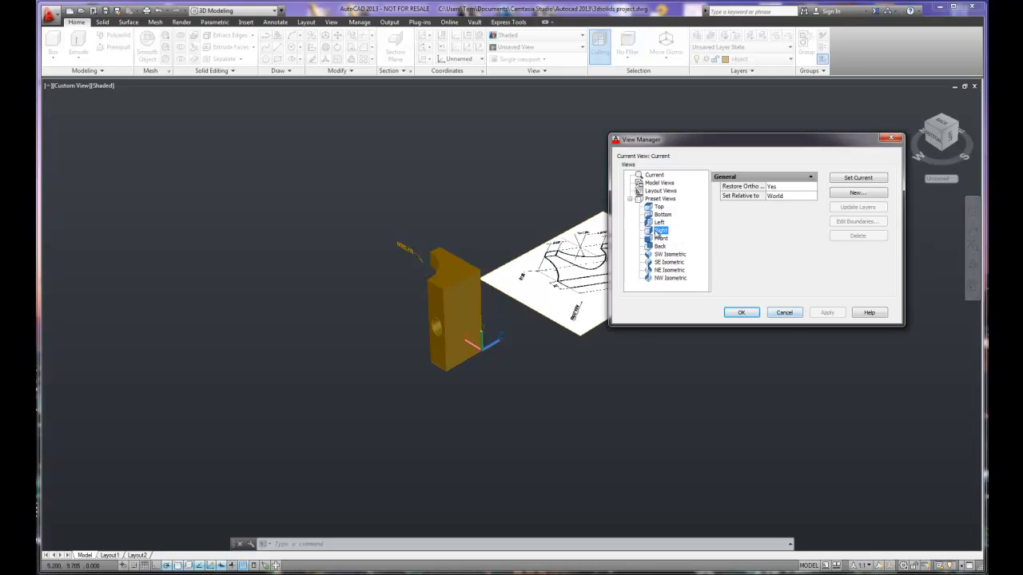
click(853, 179)
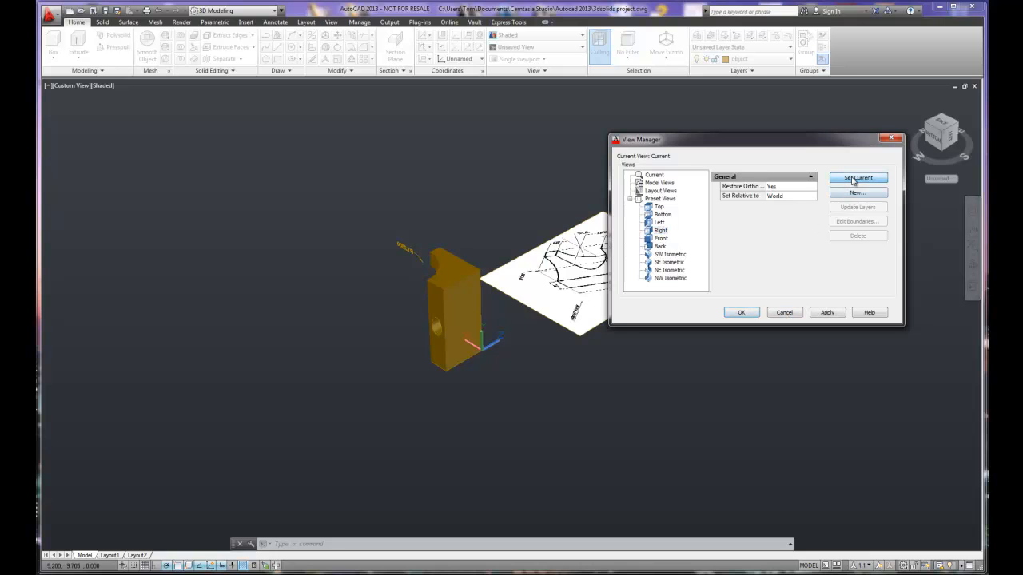
click(828, 314)
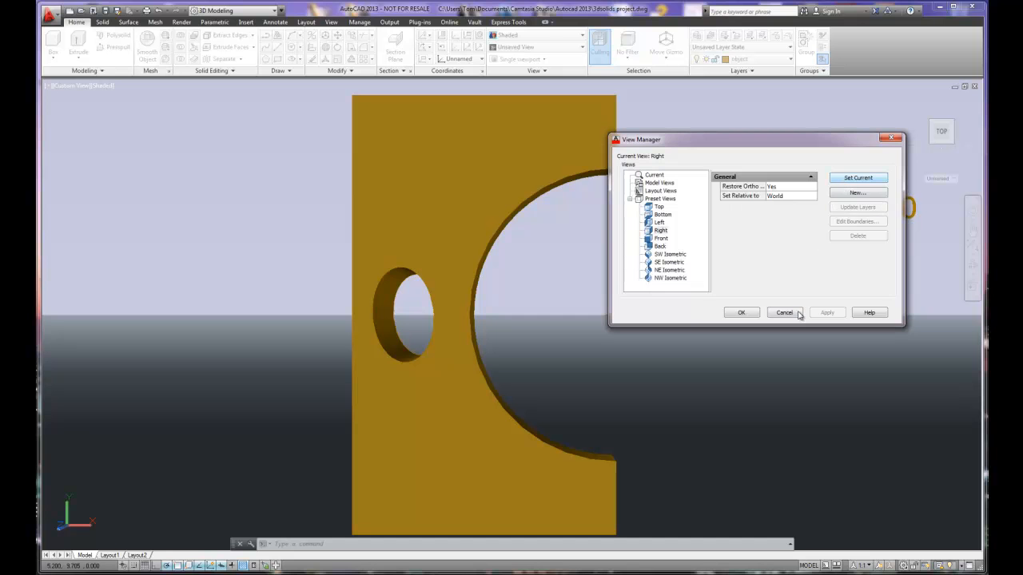
click(740, 313)
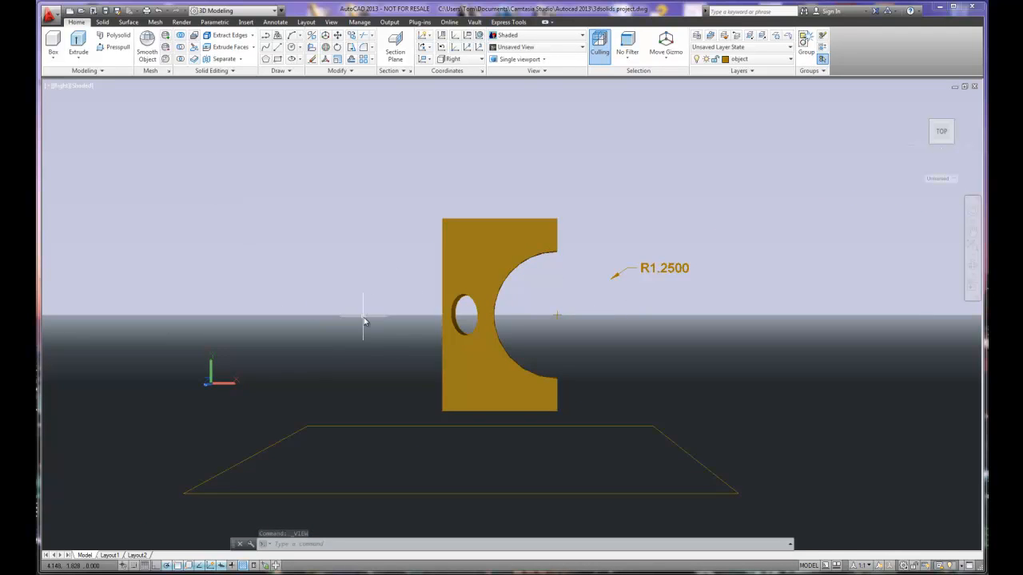
Step: Try to draw a slanted polysolid segment beside the part in the Right view
scroll(364, 317, down, 1)
click(112, 35)
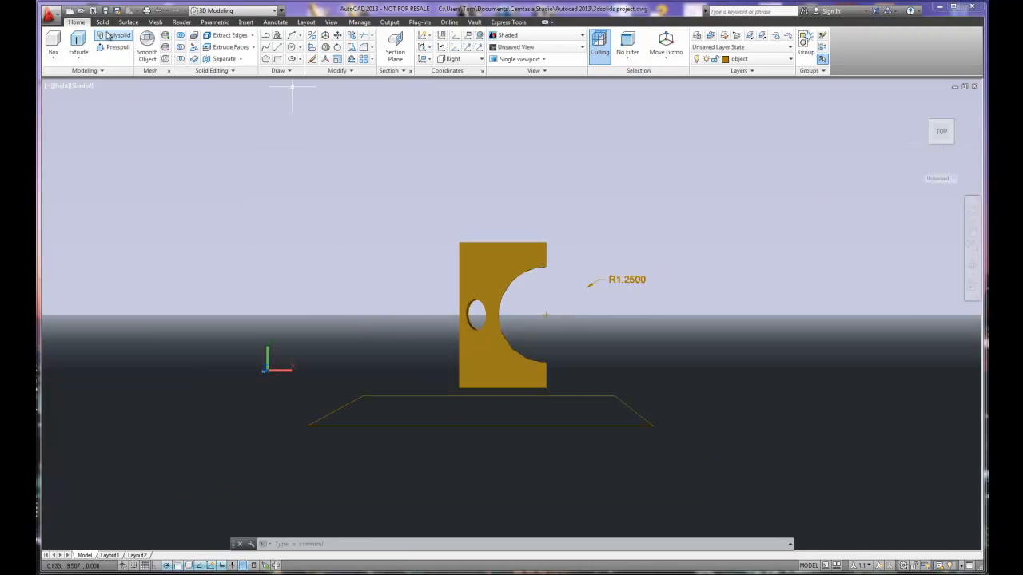
click(716, 441)
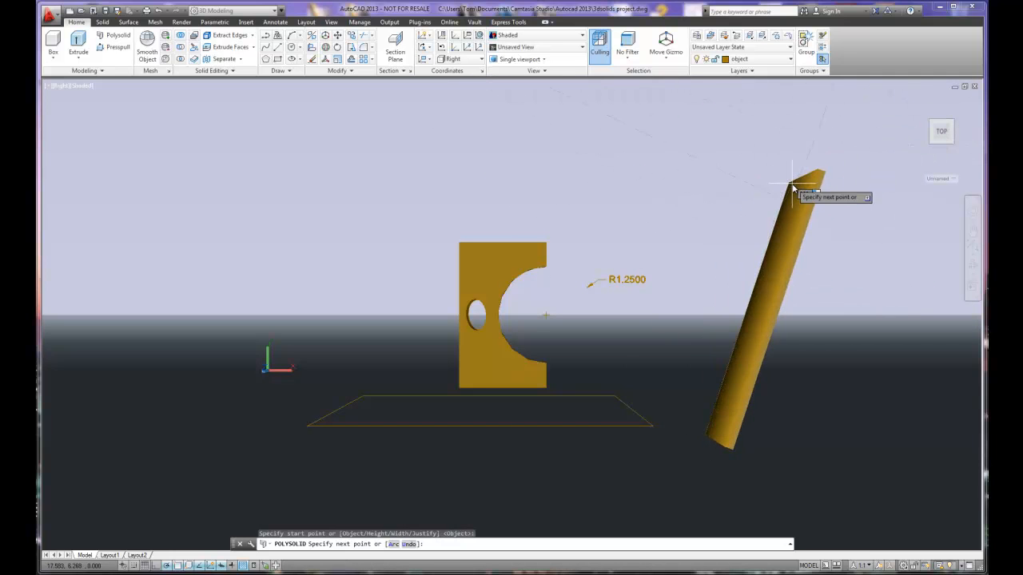
key(Escape)
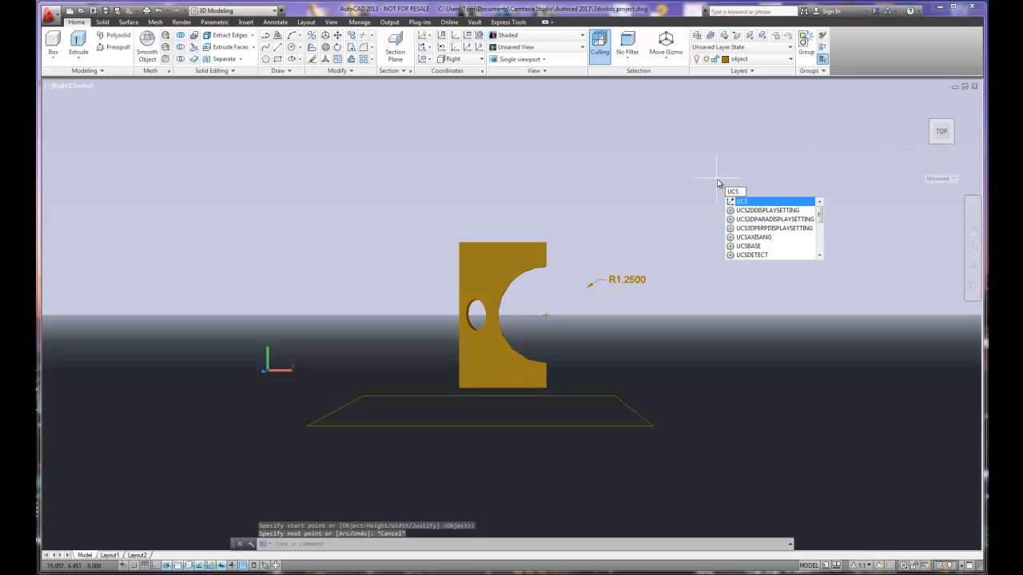
key(Escape)
key(Escape)
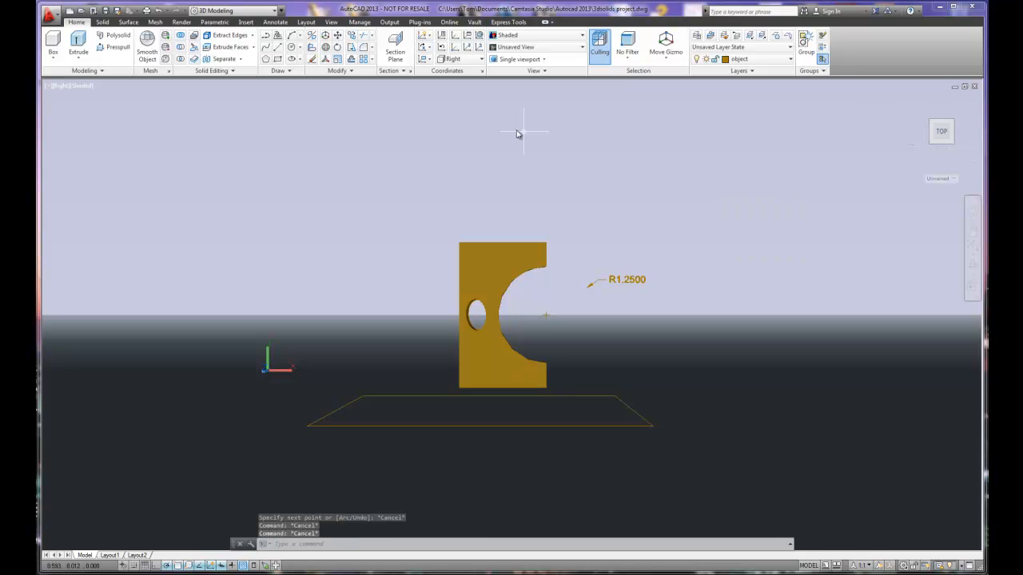
Step: Restore the previous UCS repeatedly until World is current, and return the model to the home view
click(442, 47)
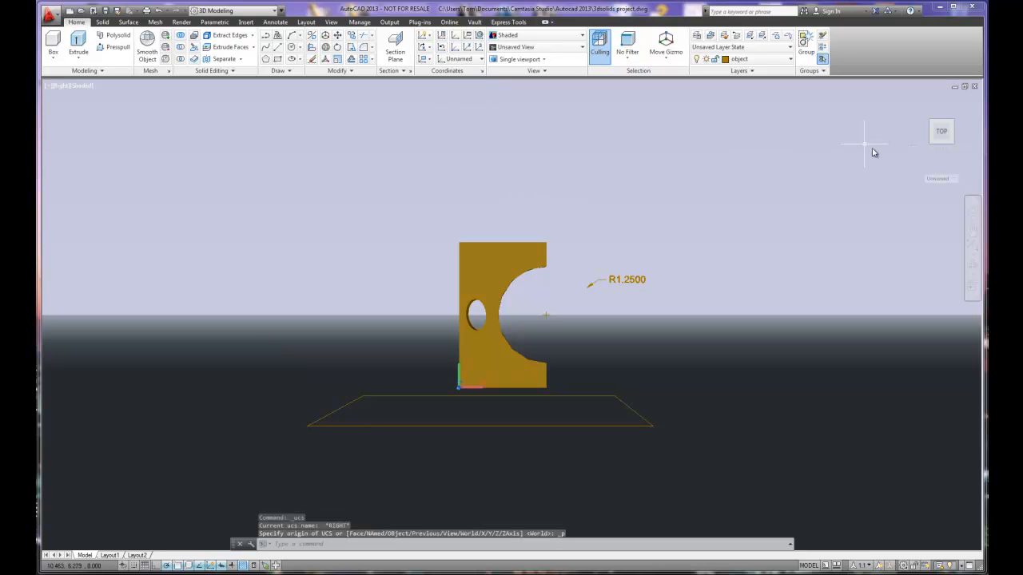
click(912, 100)
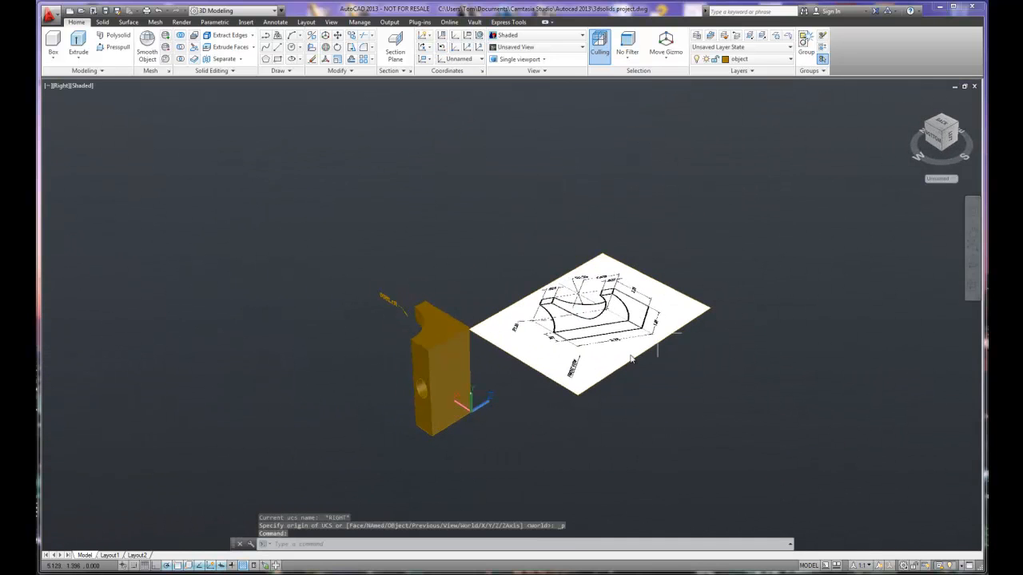
click(442, 48)
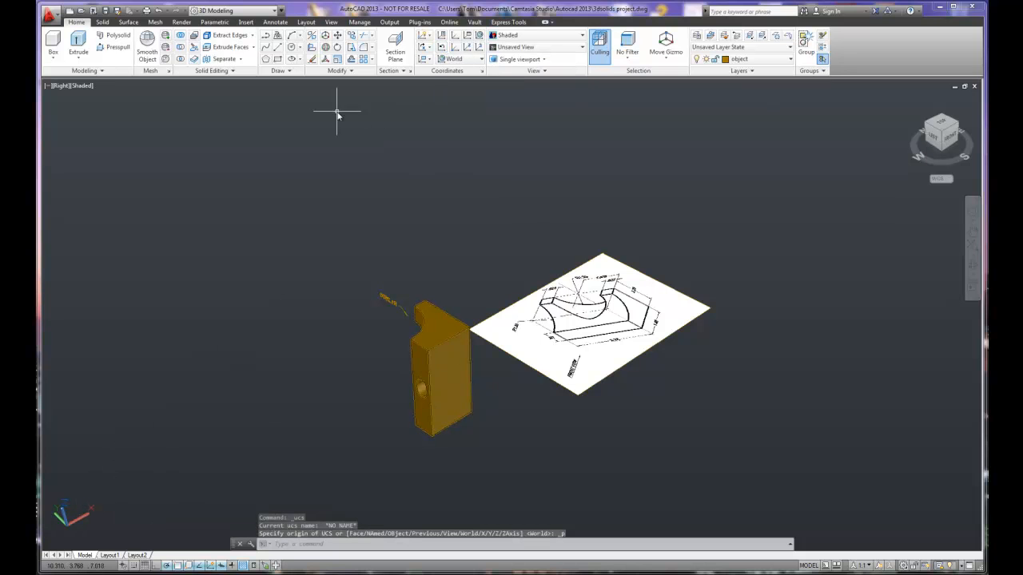
Step: Try to draw a straight polysolid wall on the World plane beside the reference drawing
click(112, 36)
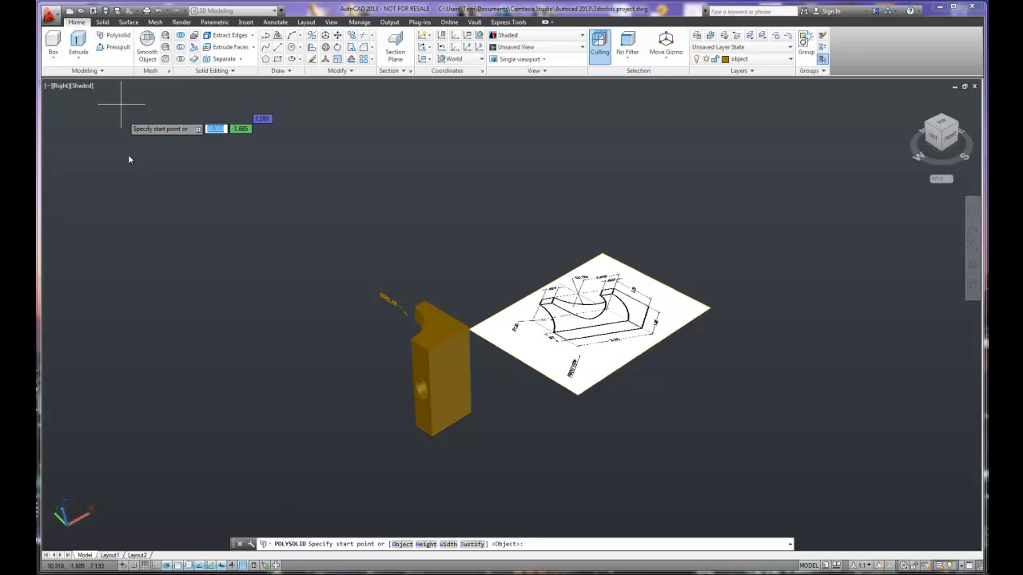
click(112, 382)
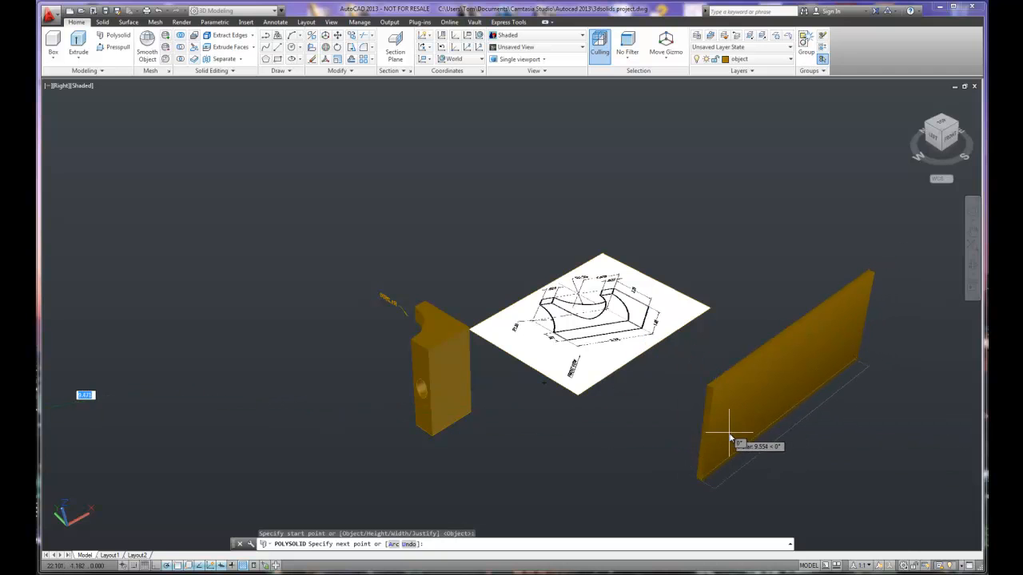
key(Escape)
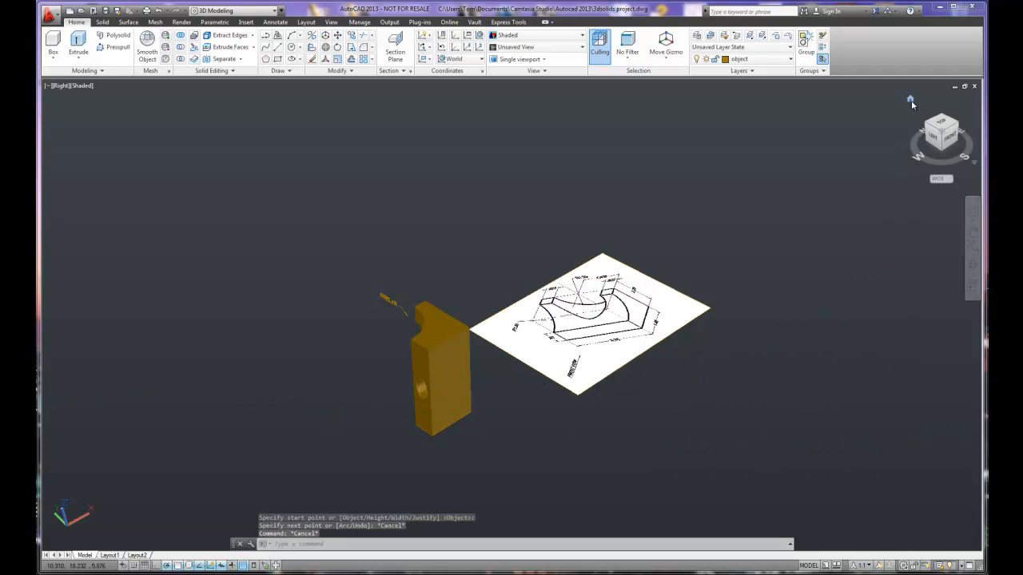
Step: View the part and reference drawing from the top, then return to the isometric home view
click(912, 104)
click(941, 123)
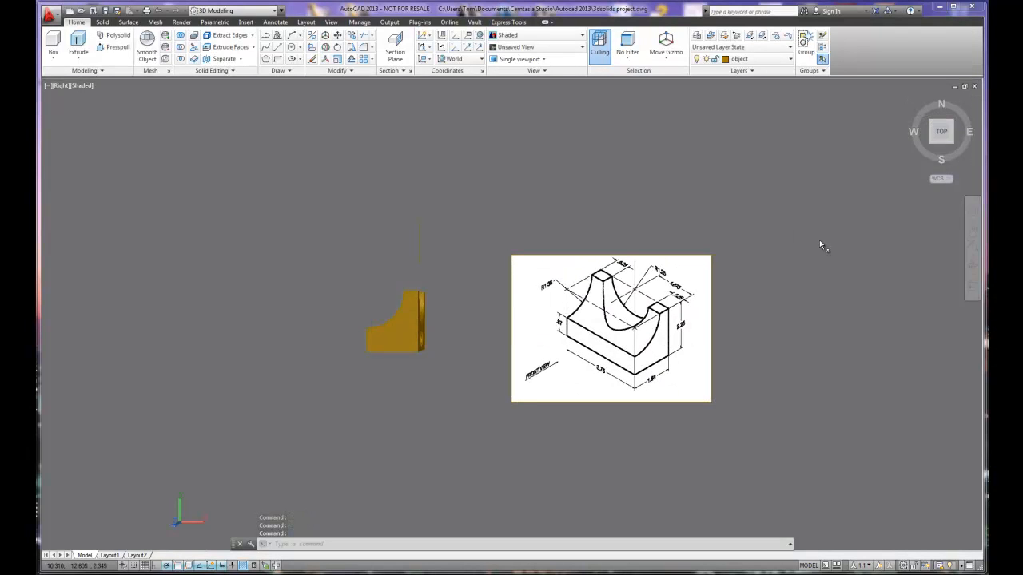
click(932, 143)
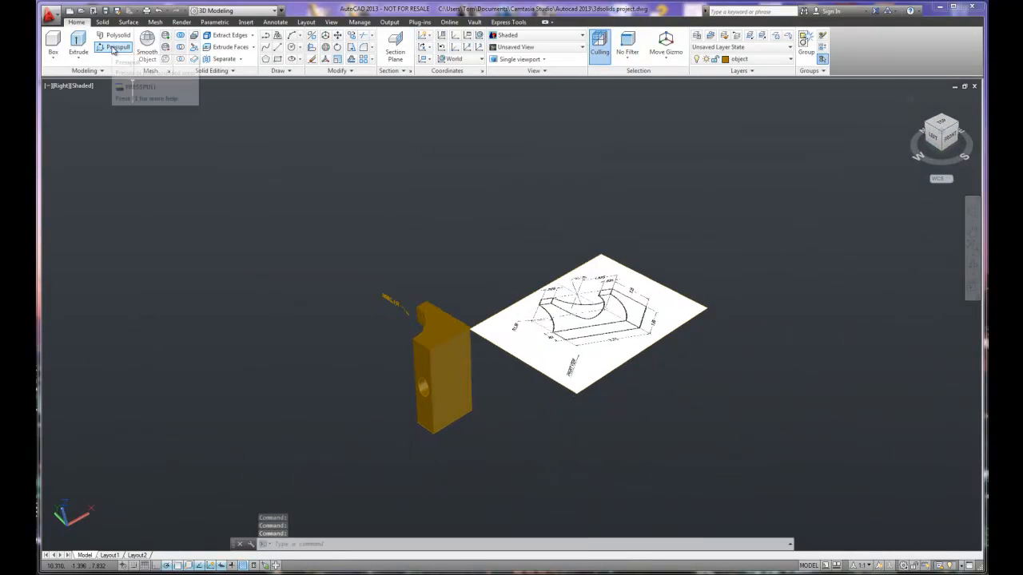
Step: Try to draw a multi-segment polysolid wall around the part and the reference drawing
click(113, 35)
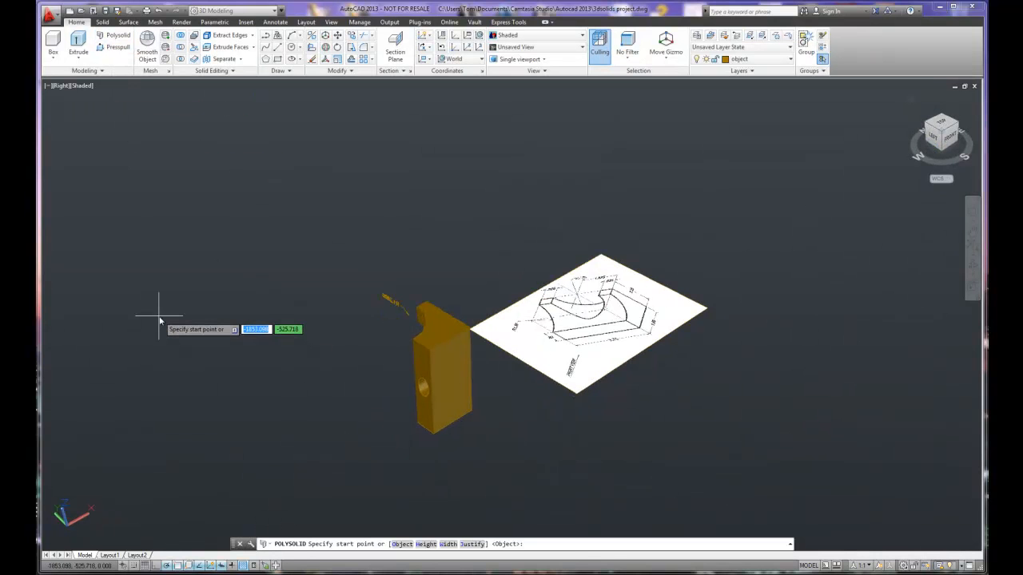
scroll(263, 464, down, 3)
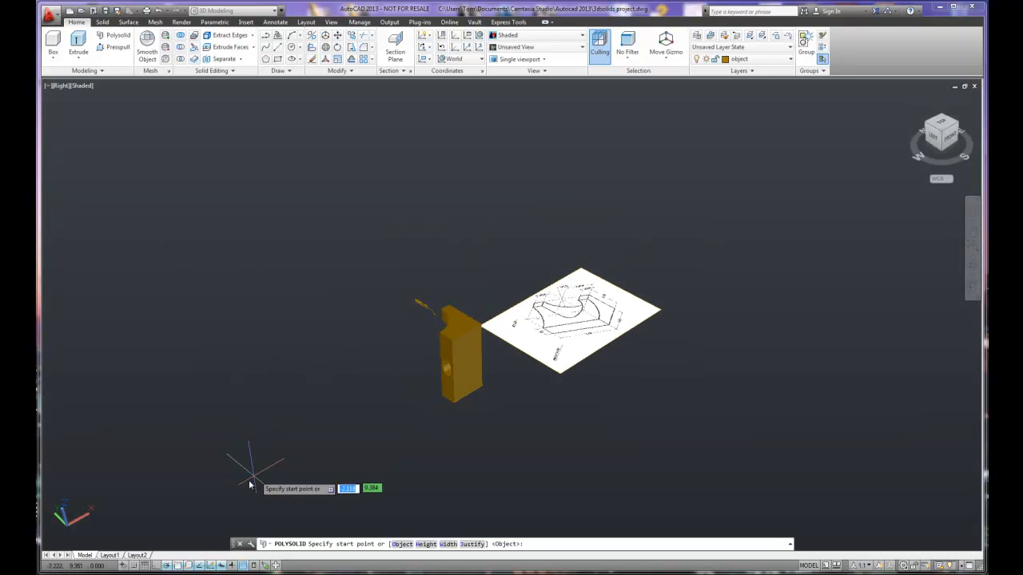
click(462, 495)
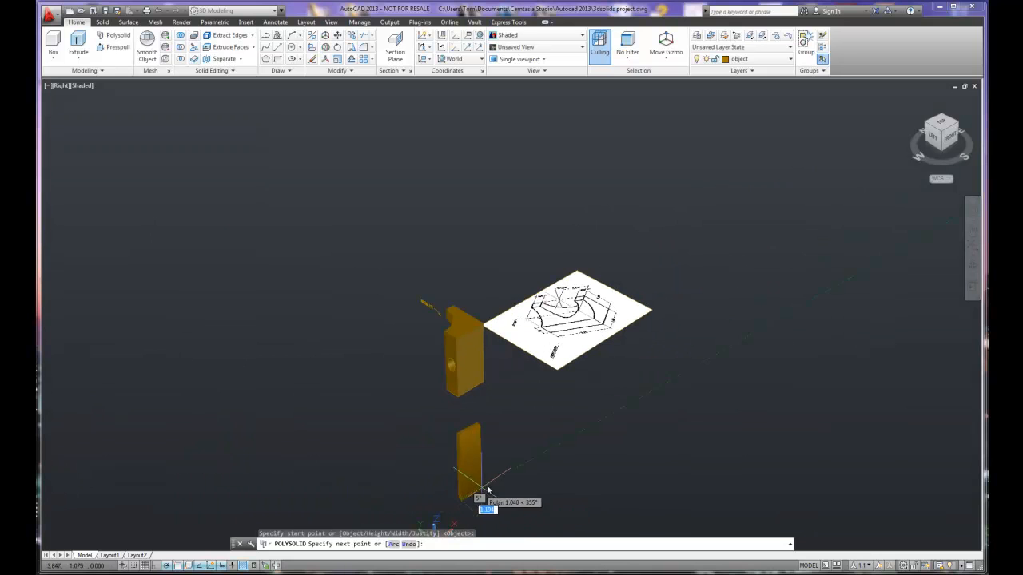
click(653, 447)
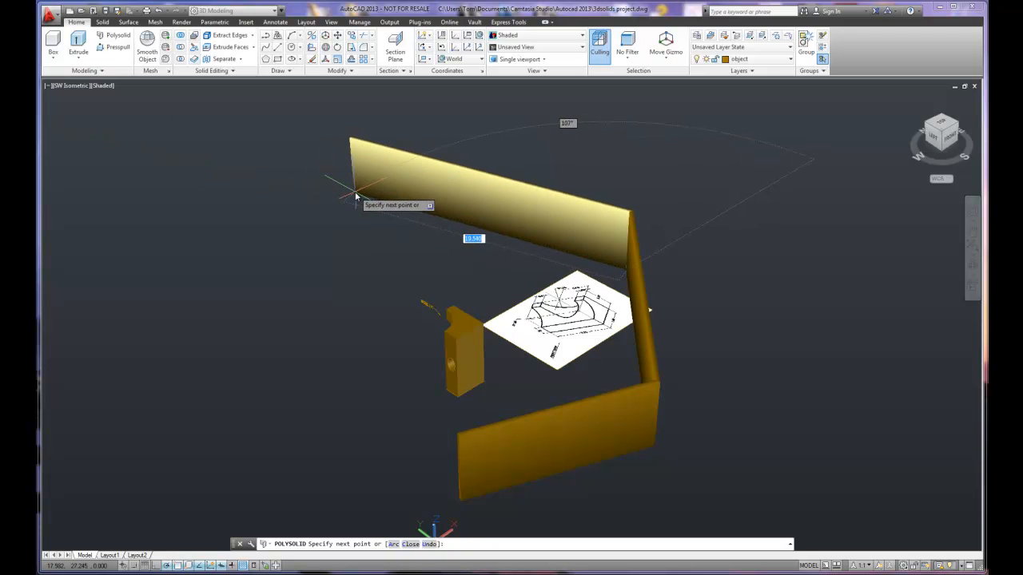
key(Escape)
Step: Return to the home view and zoom in on the solid and the reference drawing
click(84, 70)
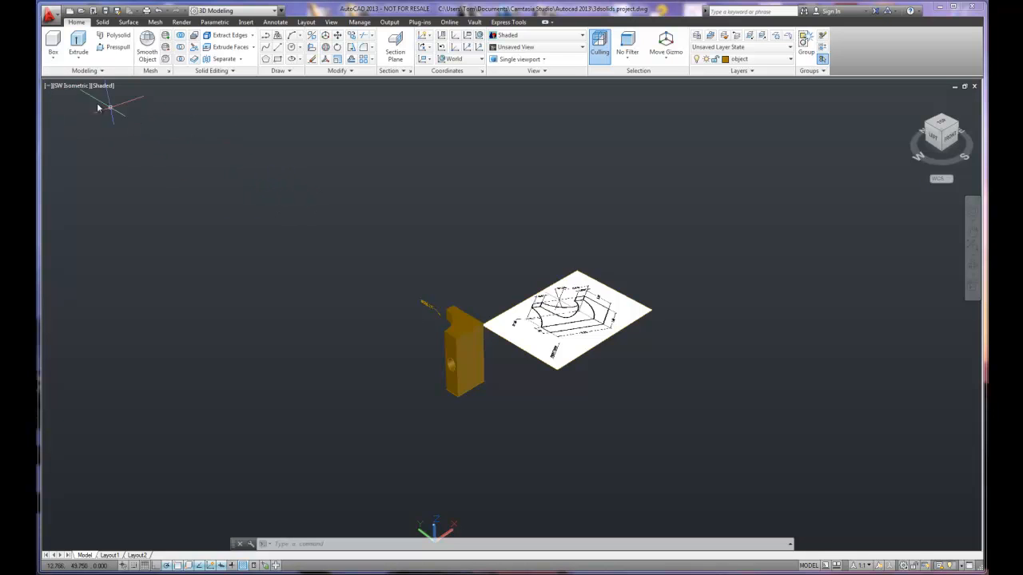
click(910, 100)
scroll(459, 403, up, 4)
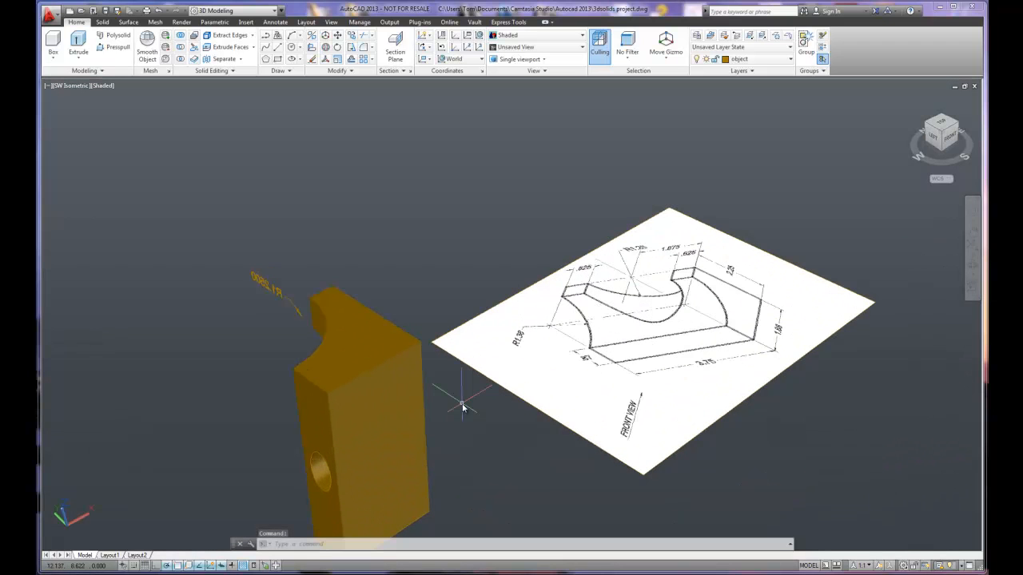